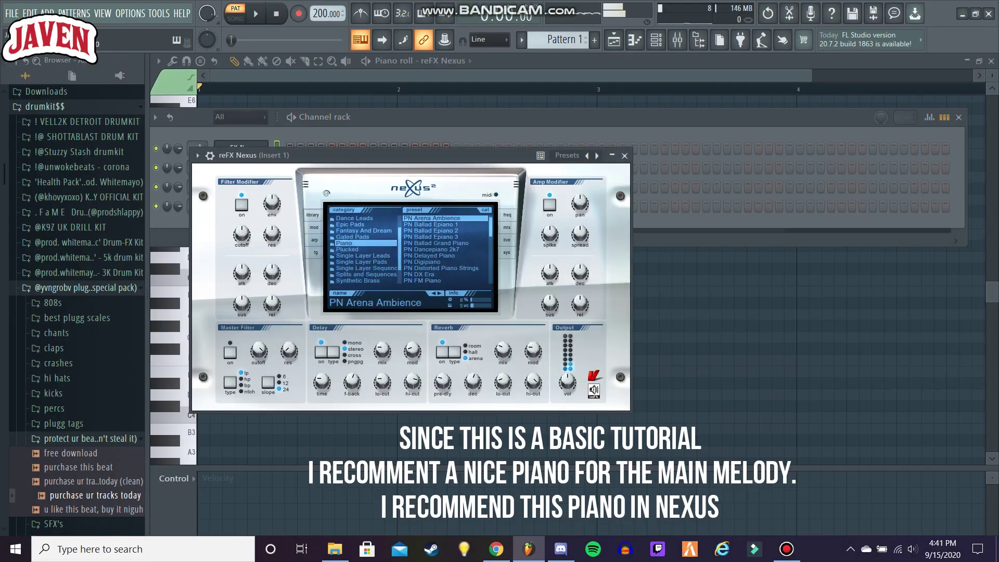
Step: Clear the Nexus and channel rack windows and enter the melody notes C5, G5, D#5, D5, F5, D#5 on successive beats from bar 1
{"action": "left_click", "coordinate": [625, 155]}
{"action": "left_click", "coordinate": [958, 117]}
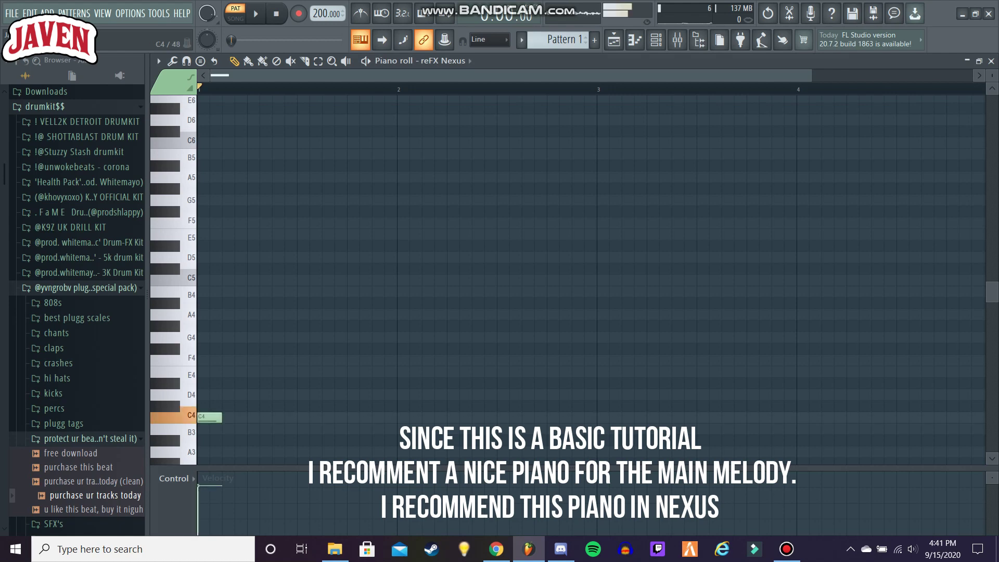
{"action": "scroll", "coordinate": [468, 385], "scroll_direction": "down", "scroll_amount": 2}
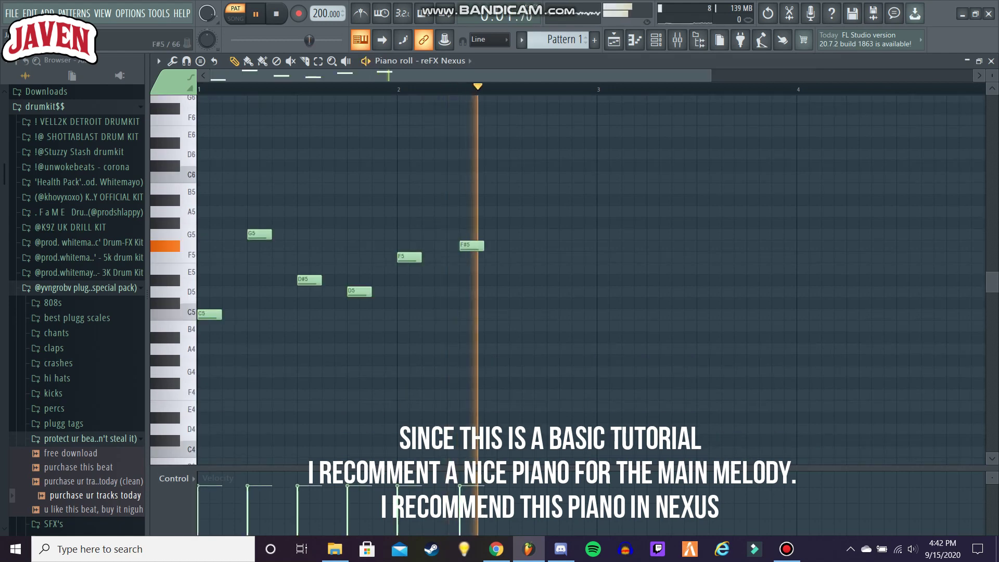
{"action": "key", "text": "space"}
{"action": "left_click_drag", "start_coordinate": [458, 245], "coordinate": [459, 268]}
{"action": "key", "text": "space"}
{"action": "key", "text": "space"}
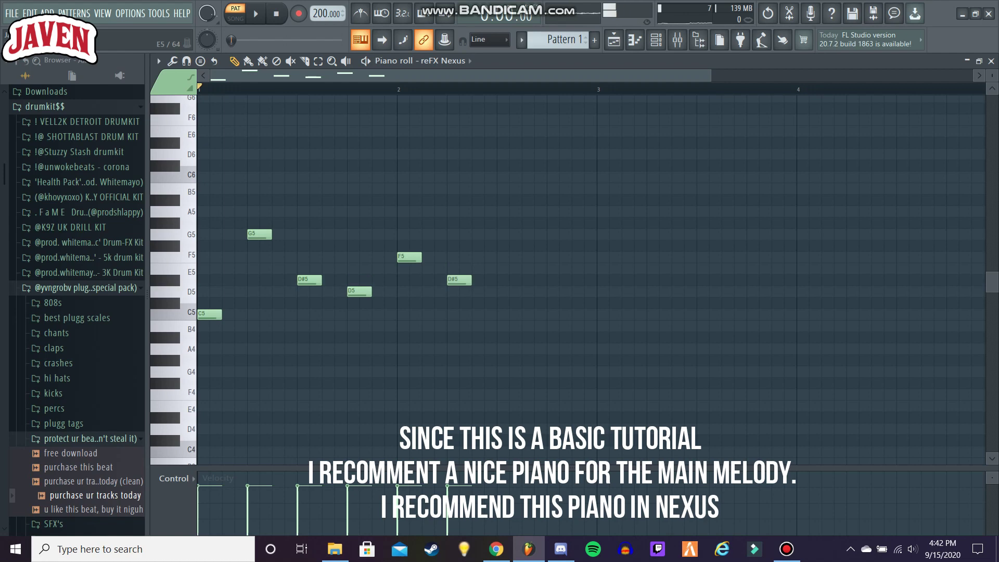
Step: Extend the melody with a D5 on beat 3 and a G5 on beat 4 of bar 2, checking it by playback
{"action": "left_click", "coordinate": [509, 257]}
{"action": "key", "text": "space"}
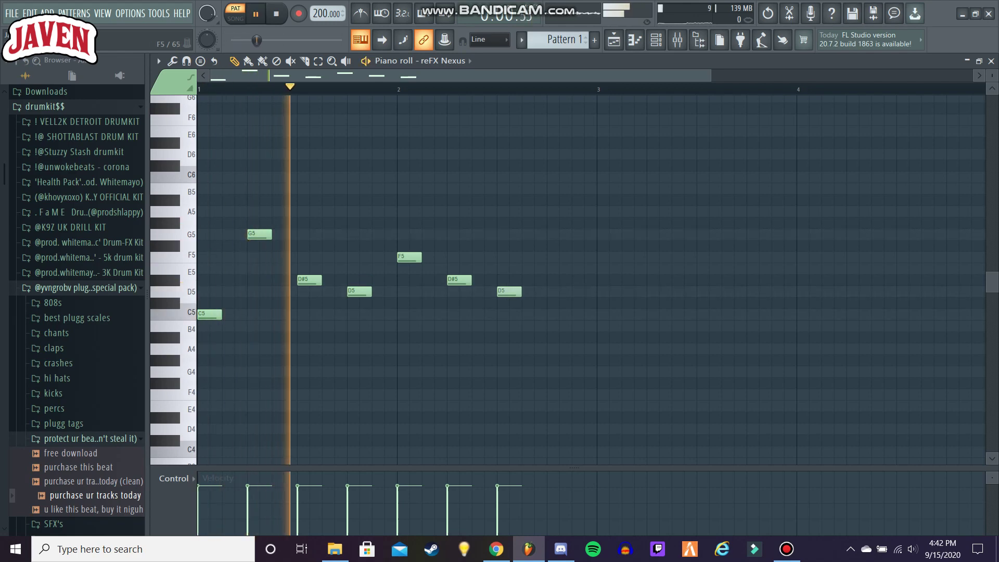
{"action": "left_click", "coordinate": [529, 234]}
{"action": "right_click", "coordinate": [533, 234]}
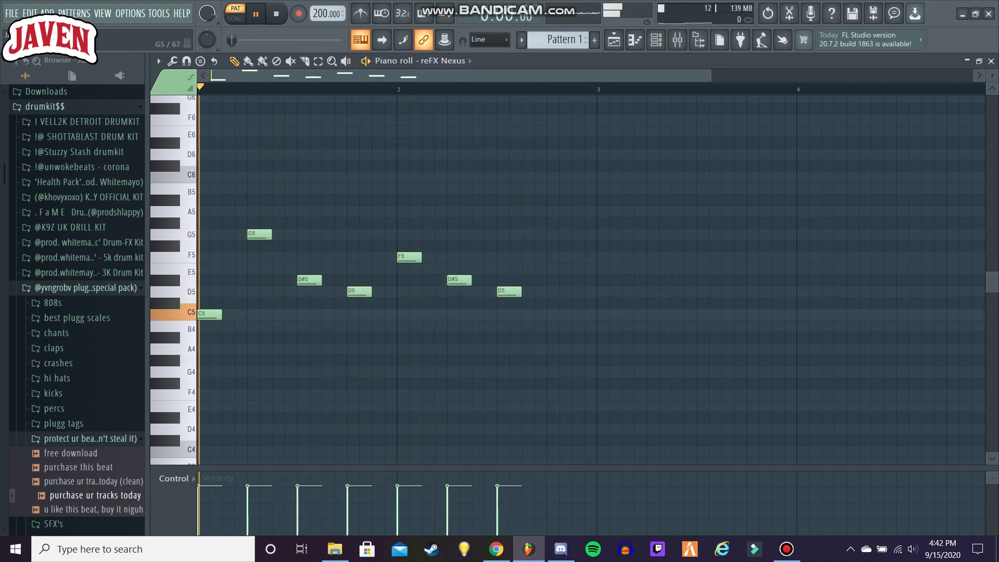
{"action": "left_click", "coordinate": [557, 234]}
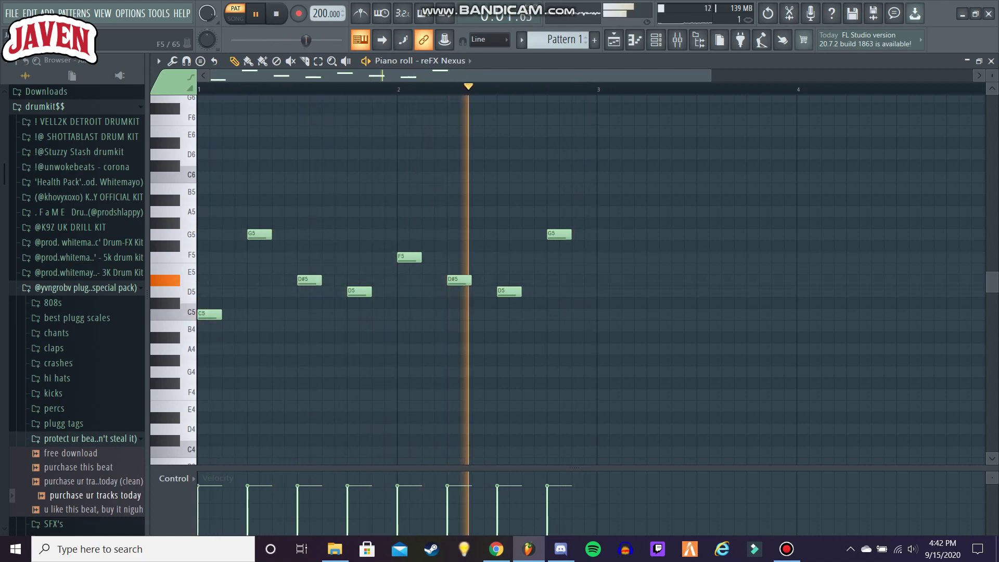
{"action": "key", "text": "space"}
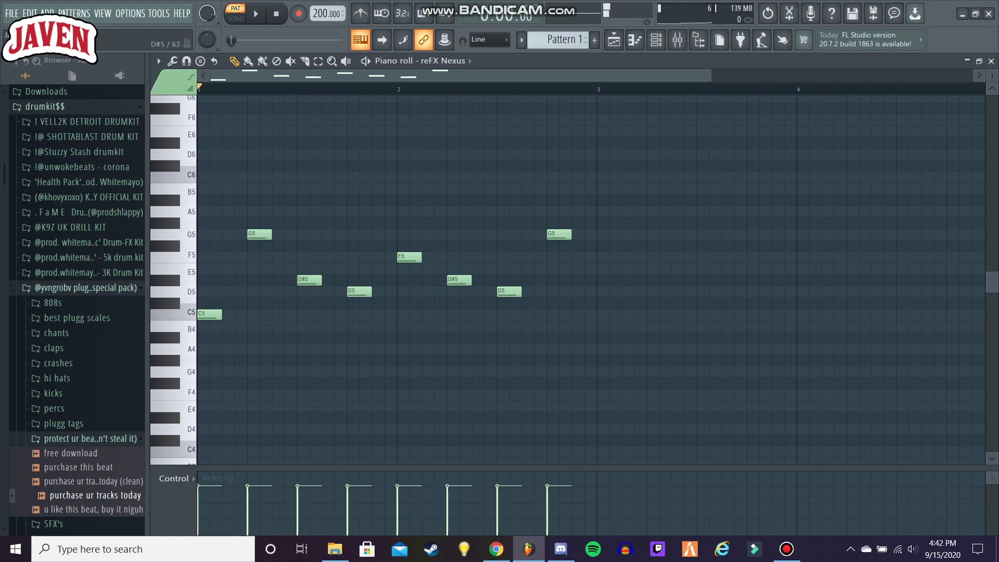
Step: Change the melody's sixth note to D5 and seventh to D#5, and duplicate the two-bar phrase into bars 3 and 4
{"action": "key", "text": "space"}
{"action": "left_click_drag", "start_coordinate": [507, 292], "coordinate": [459, 315]}
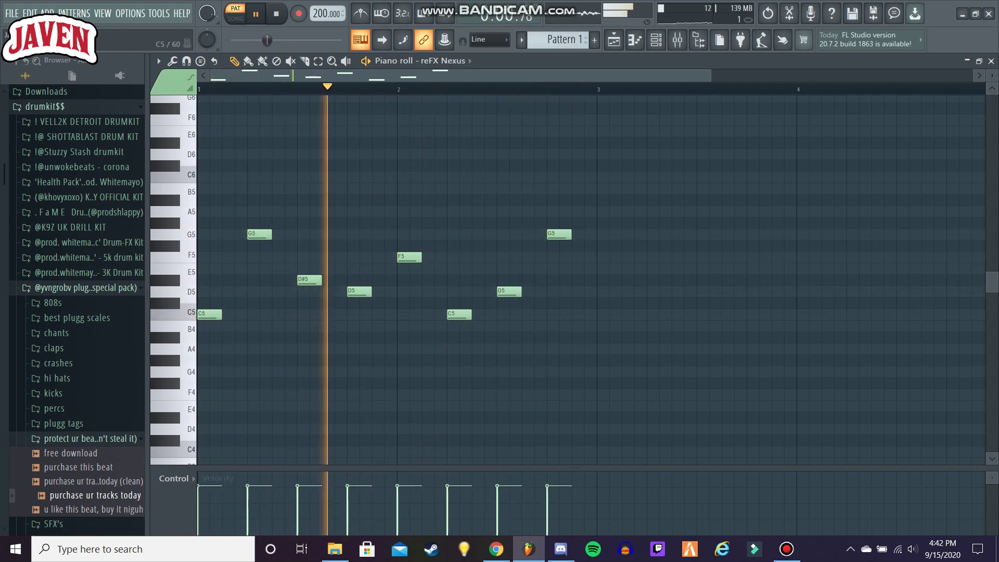
{"action": "key", "text": "space"}
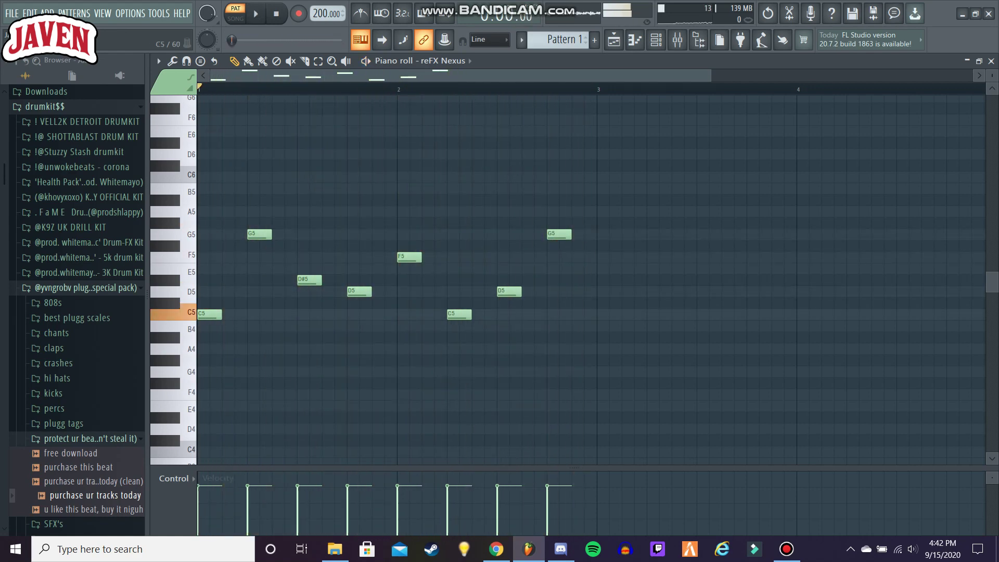
{"action": "key", "text": "space"}
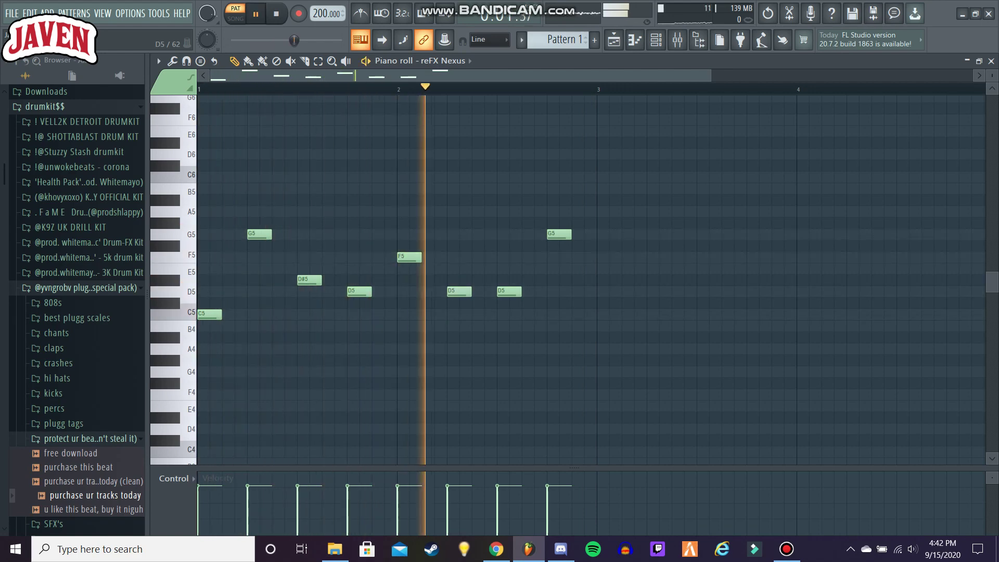
{"action": "left_click_drag", "start_coordinate": [507, 292], "coordinate": [508, 258]}
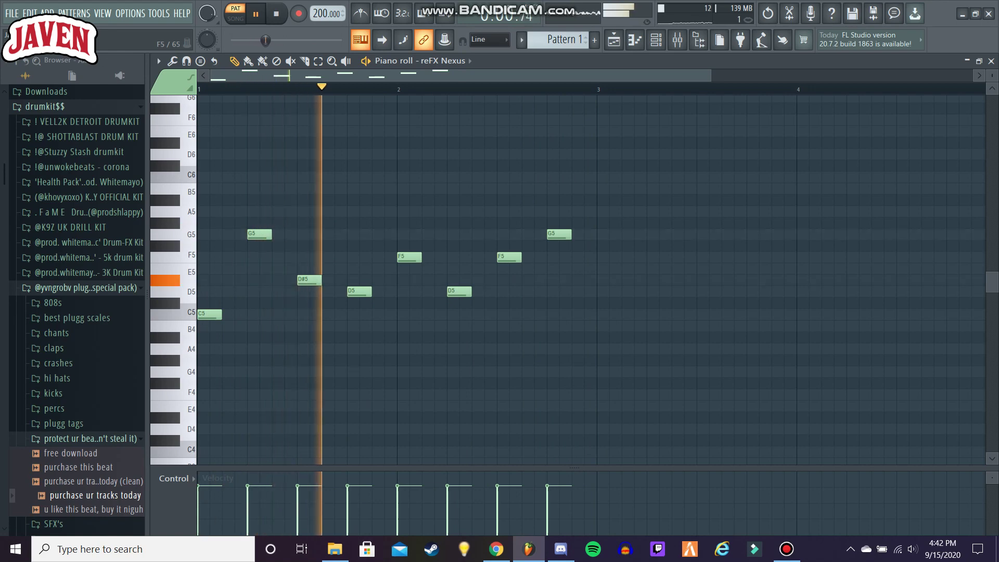
{"action": "left_click_drag", "start_coordinate": [507, 258], "coordinate": [507, 280]}
{"action": "key", "text": "ctrl+b"}
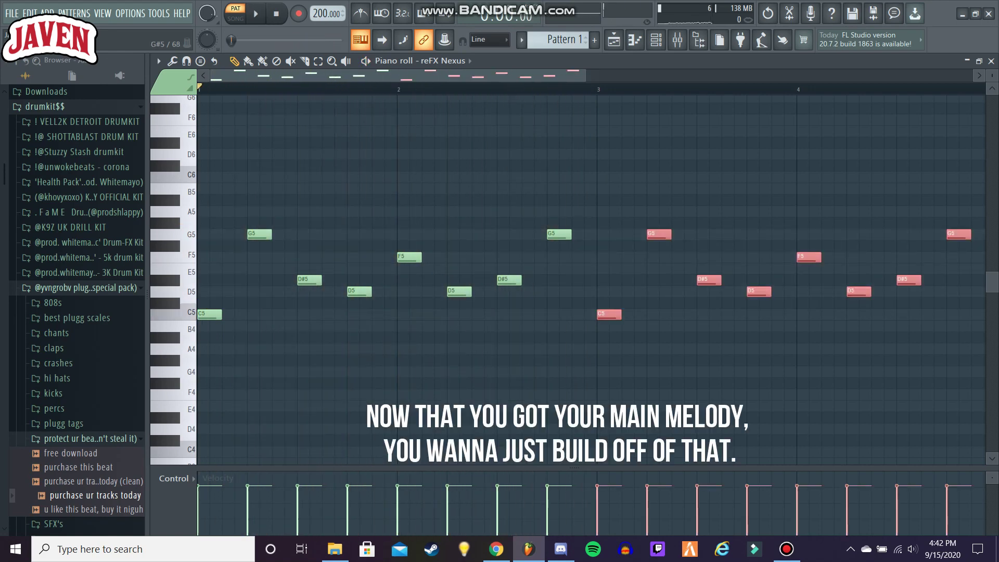
Step: Clone the reFX Nexus channel in the channel rack and dismiss the clone's plugin window
{"action": "key", "text": "F6"}
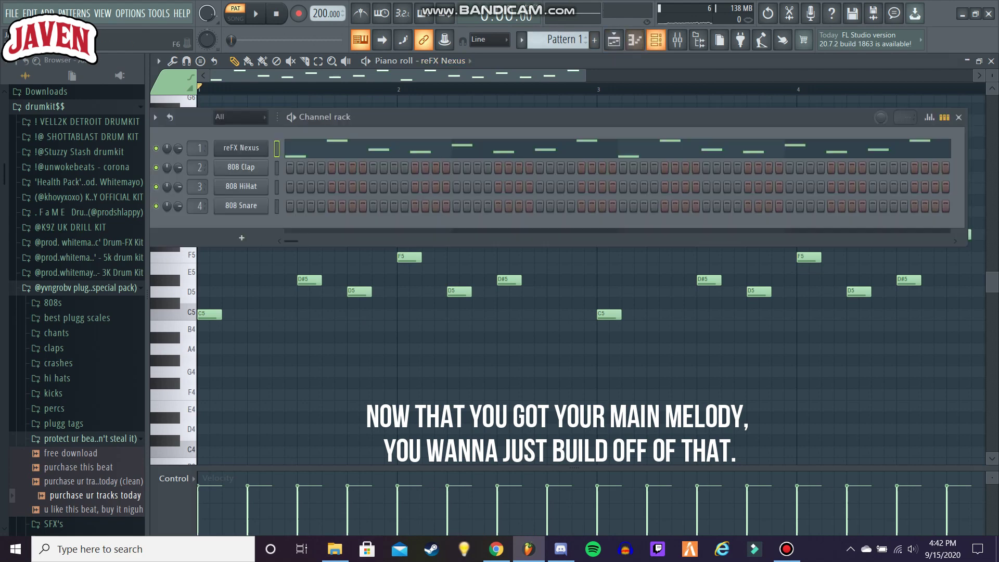
{"action": "right_click", "coordinate": [260, 148]}
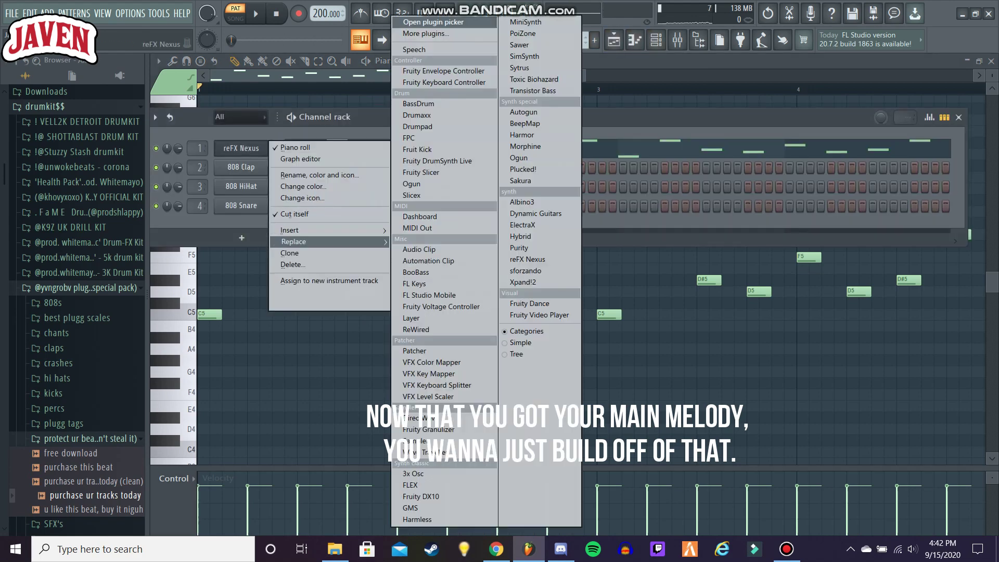
{"action": "left_click", "coordinate": [295, 254]}
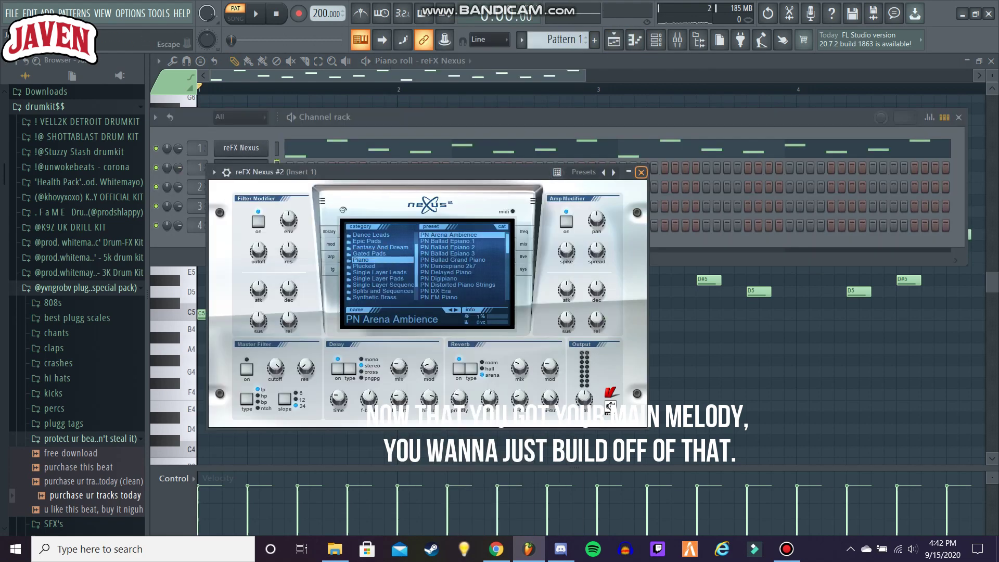
{"action": "left_click", "coordinate": [640, 172]}
Step: Show the piano roll of the cloned reFX Nexus #2 channel with the melody as ghost notes
{"action": "right_click", "coordinate": [263, 167]}
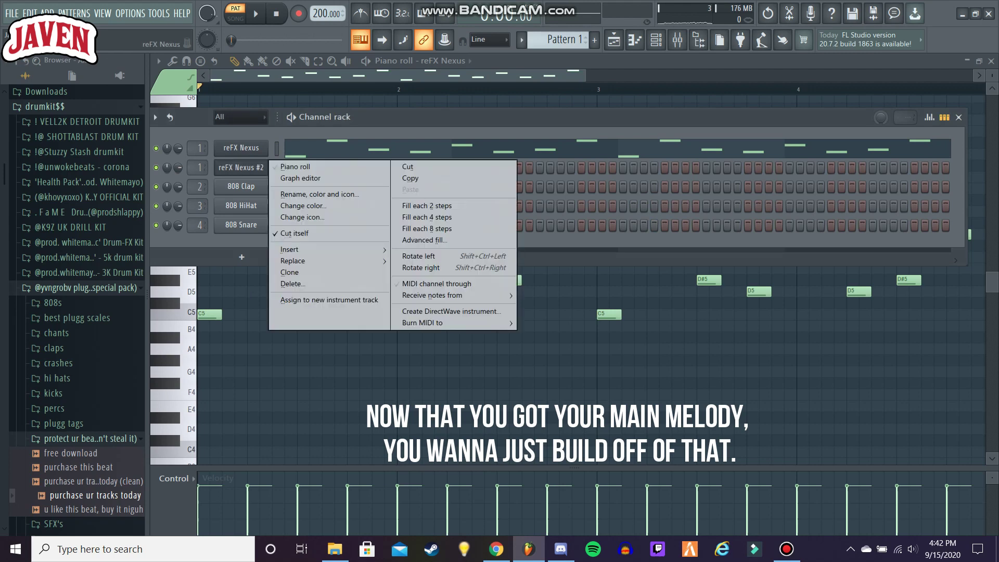
{"action": "left_click", "coordinate": [295, 167]}
{"action": "middle_click", "coordinate": [312, 102]}
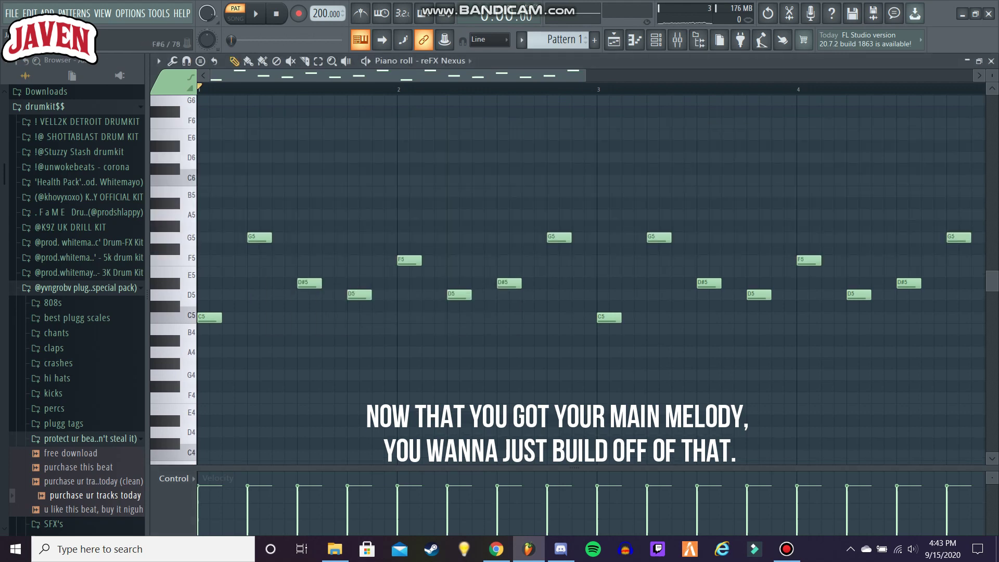
{"action": "left_click", "coordinate": [442, 61]}
{"action": "left_click", "coordinate": [454, 96]}
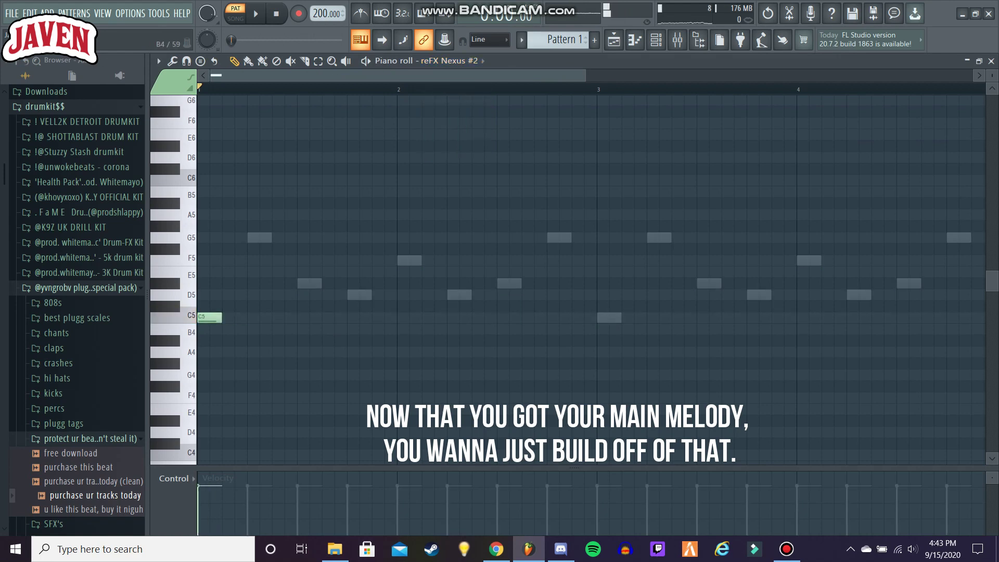
Step: Build a C5 bass rhythm in bar 1 of reFX Nexus #2, with notes on steps 1, 7 and 13
{"action": "scroll", "coordinate": [520, 325], "scroll_direction": "down", "scroll_amount": 3}
{"action": "scroll", "coordinate": [520, 281], "scroll_direction": "down", "scroll_amount": 2}
{"action": "key", "text": "space"}
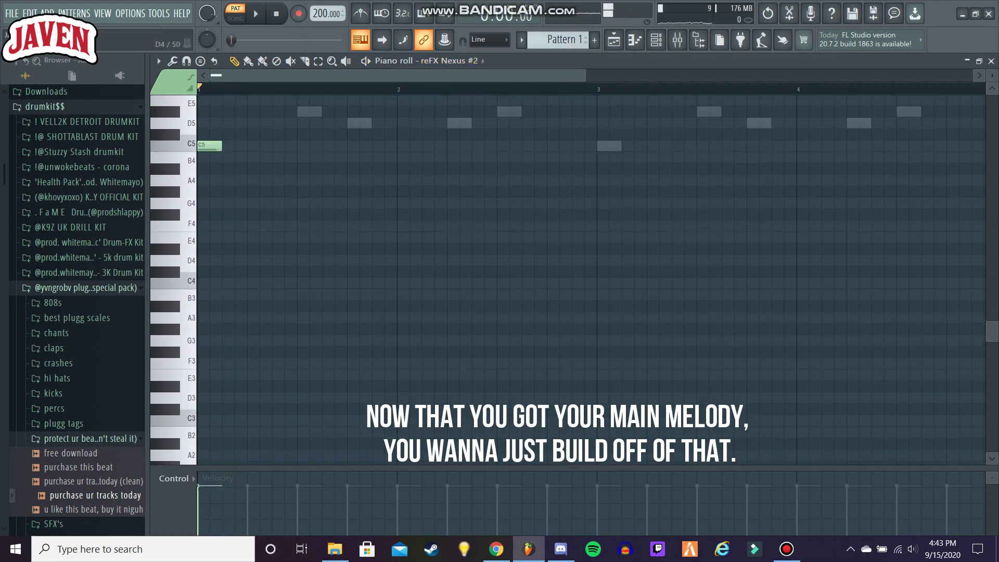
{"action": "scroll", "coordinate": [520, 281], "scroll_direction": "up", "scroll_amount": 2}
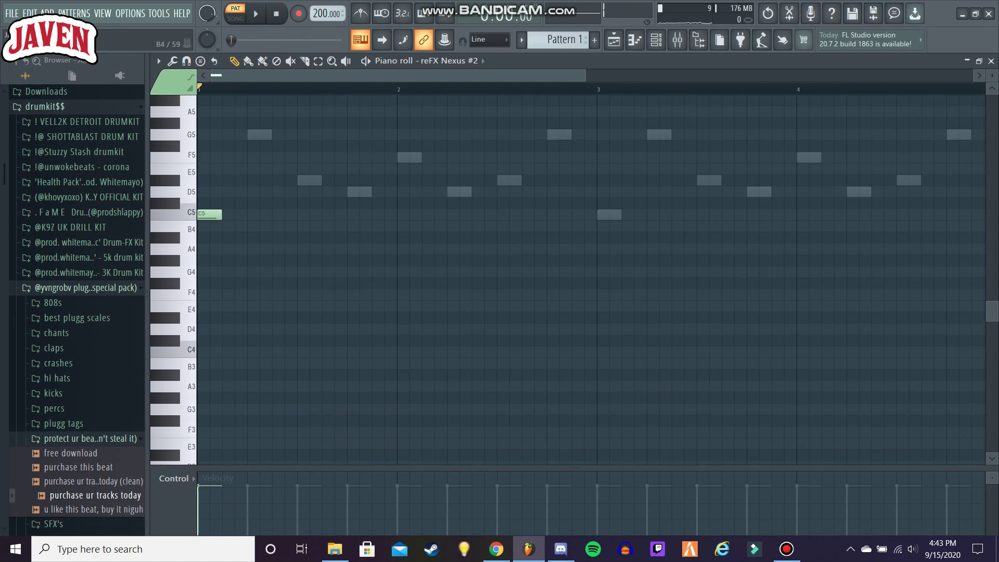
{"action": "key", "text": "space"}
{"action": "left_click", "coordinate": [278, 215]}
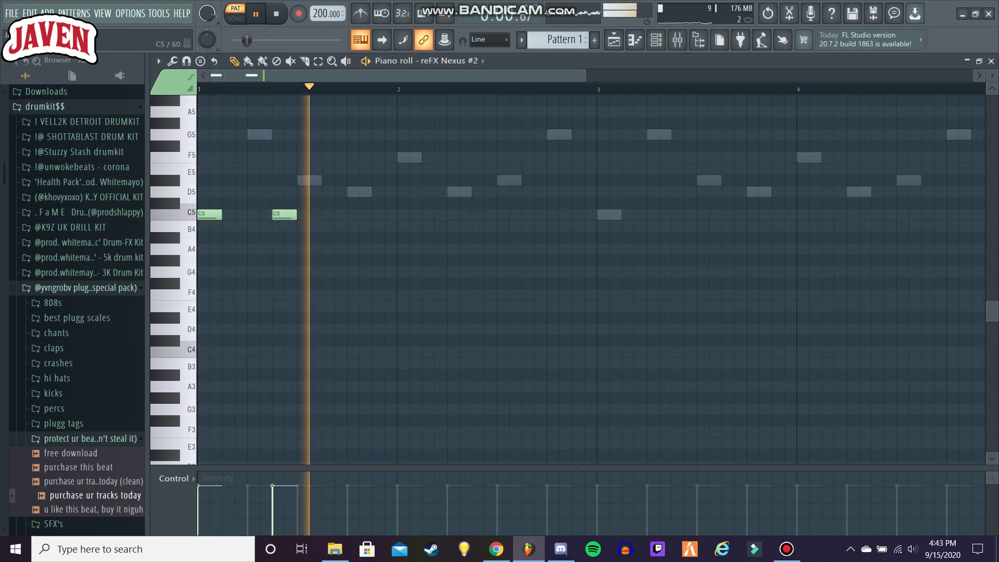
{"action": "left_click", "coordinate": [353, 215]}
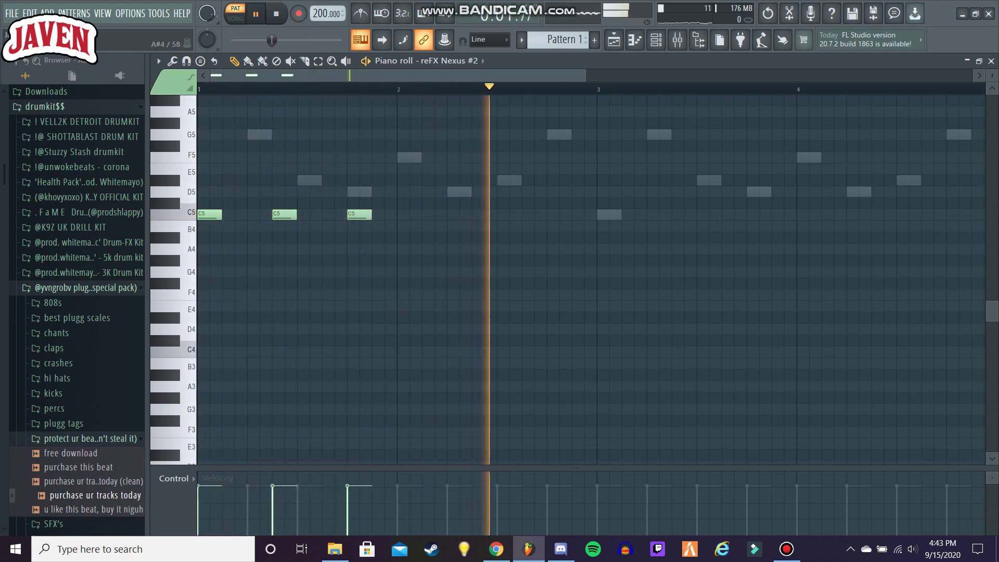
{"action": "left_click", "coordinate": [603, 214]}
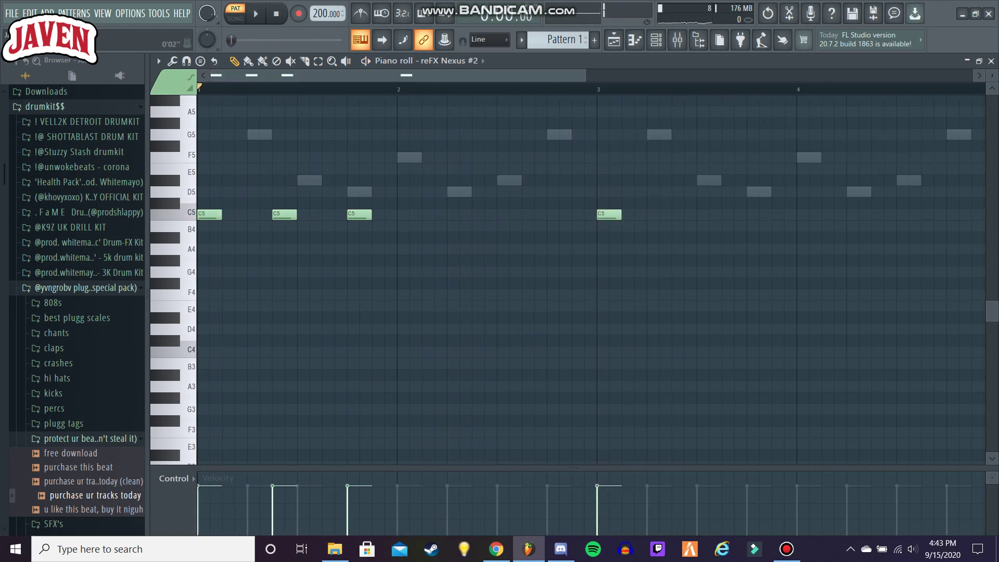
{"action": "scroll", "coordinate": [591, 280], "scroll_direction": "down", "scroll_amount": 2}
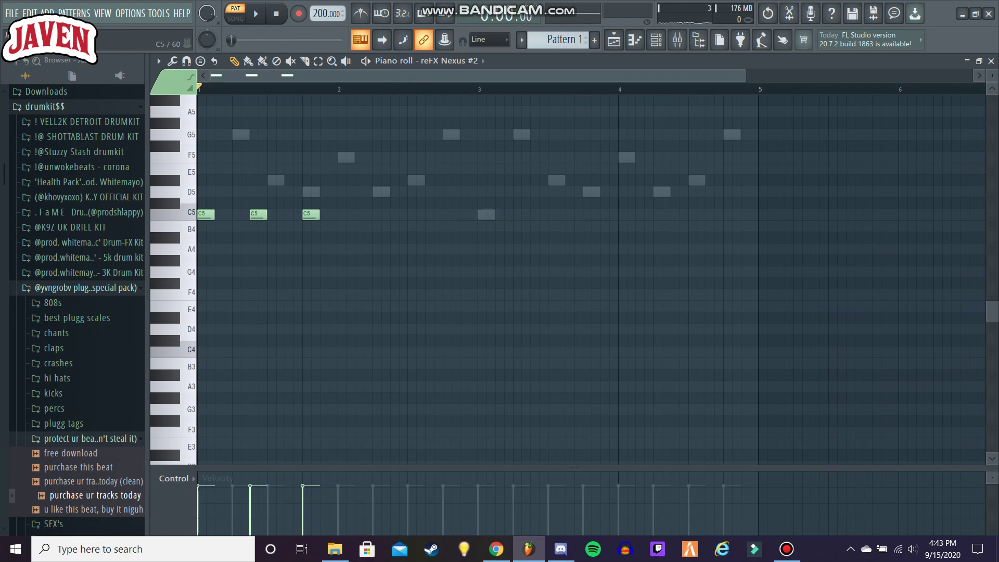
{"action": "key", "text": "space"}
{"action": "key", "text": "space"}
Step: Paste a copy of the four-bar reFX Nexus melody after itself so that it spans eight bars
{"action": "left_click", "coordinate": [449, 60]}
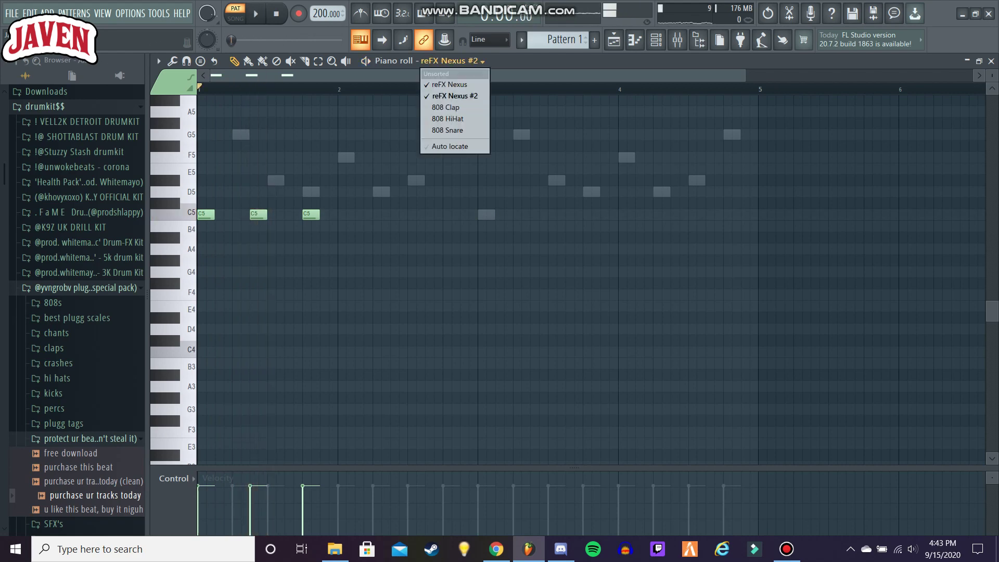
{"action": "left_click", "coordinate": [451, 84]}
{"action": "key", "text": "ctrl+v"}
{"action": "key", "text": "shift+Right"}
{"action": "key", "text": "shift+Right"}
{"action": "key", "text": "shift+Right"}
{"action": "key", "text": "shift+Right"}
{"action": "key", "text": "shift+Right"}
{"action": "key", "text": "shift+Right"}
{"action": "key", "text": "shift+Right"}
{"action": "key", "text": "shift+Right"}
{"action": "key", "text": "shift+Right"}
{"action": "key", "text": "shift+Right"}
{"action": "key", "text": "shift+Right"}
{"action": "key", "text": "shift+Right"}
{"action": "key", "text": "shift+Right"}
{"action": "key", "text": "shift+Right"}
{"action": "key", "text": "shift+Right"}
{"action": "key", "text": "shift+Right"}
{"action": "key", "text": "shift+Right"}
{"action": "key", "text": "shift+Right"}
{"action": "key", "text": "shift+Right"}
{"action": "key", "text": "shift+Right"}
{"action": "key", "text": "shift+Right"}
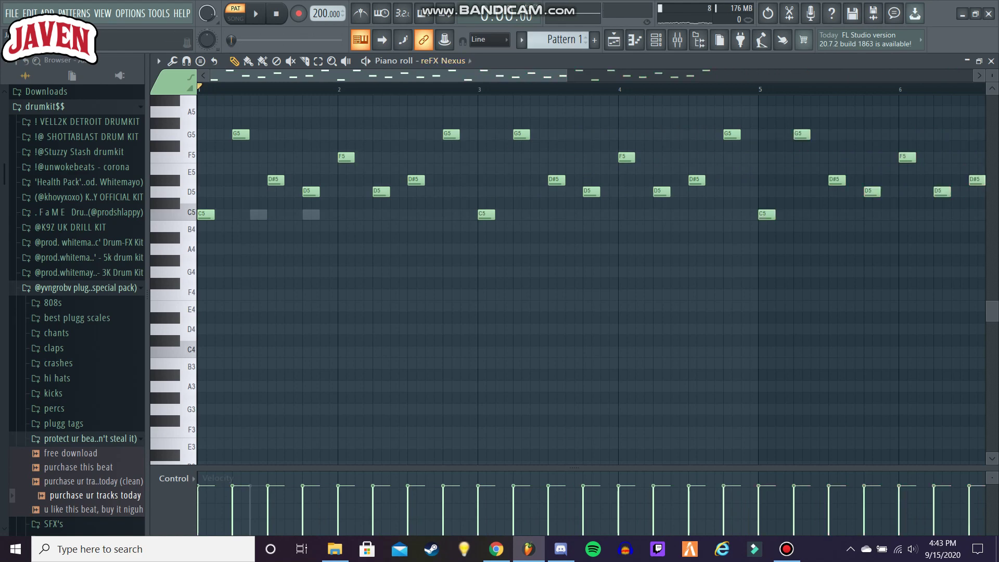
{"action": "left_click_drag", "start_coordinate": [566, 76], "coordinate": [842, 76]}
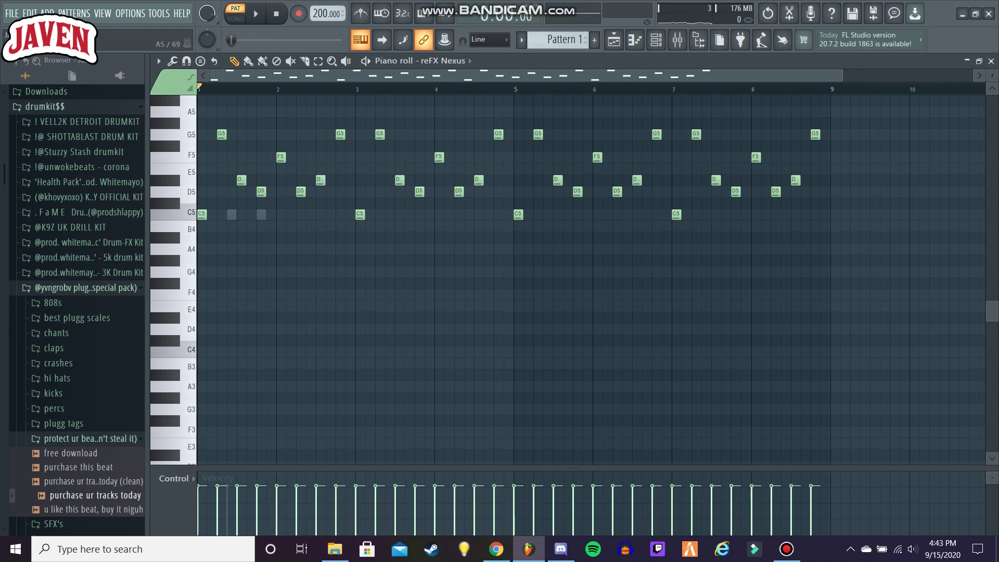
Step: Repeat the three-note C5 bass rhythm in bar 3 of reFX Nexus #2
{"action": "left_click", "coordinate": [446, 62]}
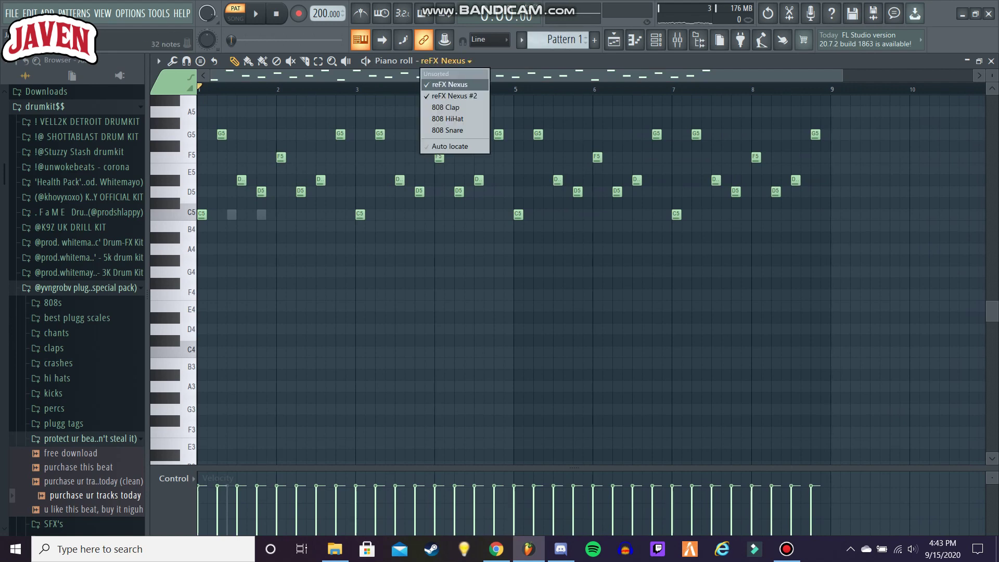
{"action": "left_click", "coordinate": [456, 96]}
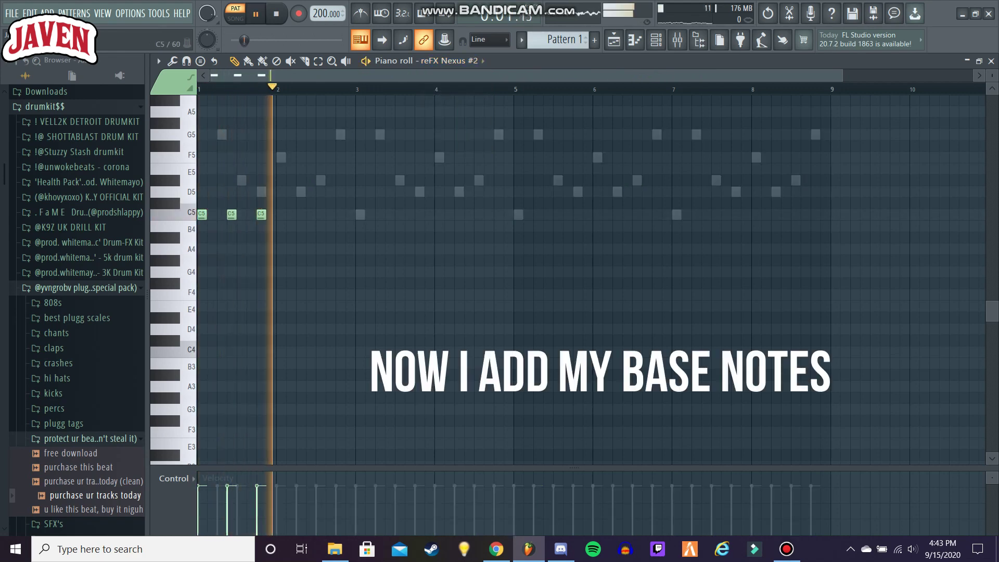
{"action": "left_click", "coordinate": [360, 215]}
{"action": "left_click", "coordinate": [400, 214]}
{"action": "key", "text": "space"}
{"action": "left_click", "coordinate": [420, 214]}
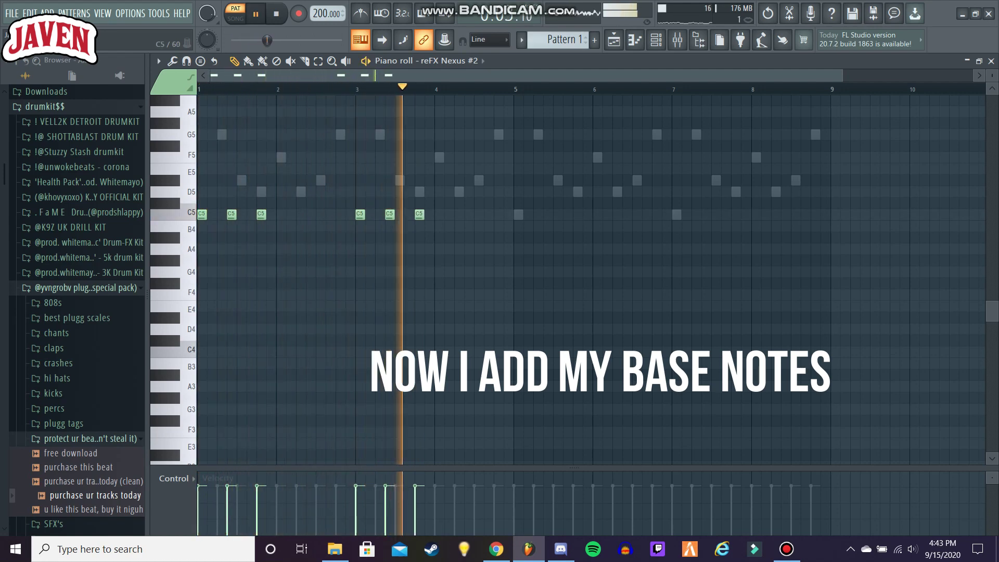
{"action": "left_click", "coordinate": [518, 214]}
{"action": "key", "text": "space"}
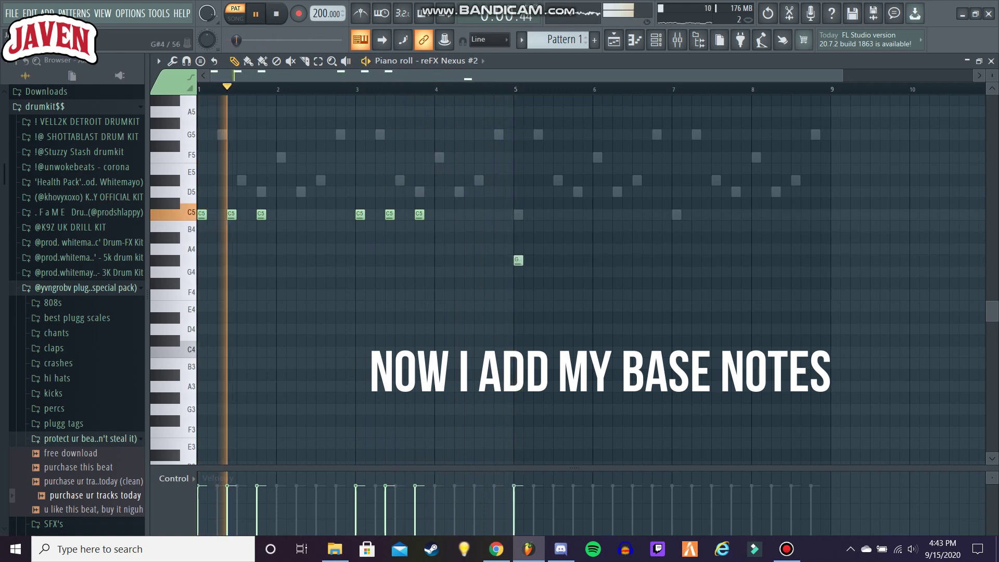
{"action": "right_click", "coordinate": [518, 260]}
{"action": "key", "text": "space"}
Step: Copy the six C5 bass notes to G#4 in bars 5 and 7, and add an A#4 on beat 3 of bar 8
{"action": "key", "text": "ctrl+c"}
{"action": "key", "text": "ctrl+v"}
{"action": "key", "text": "shift+Right"}
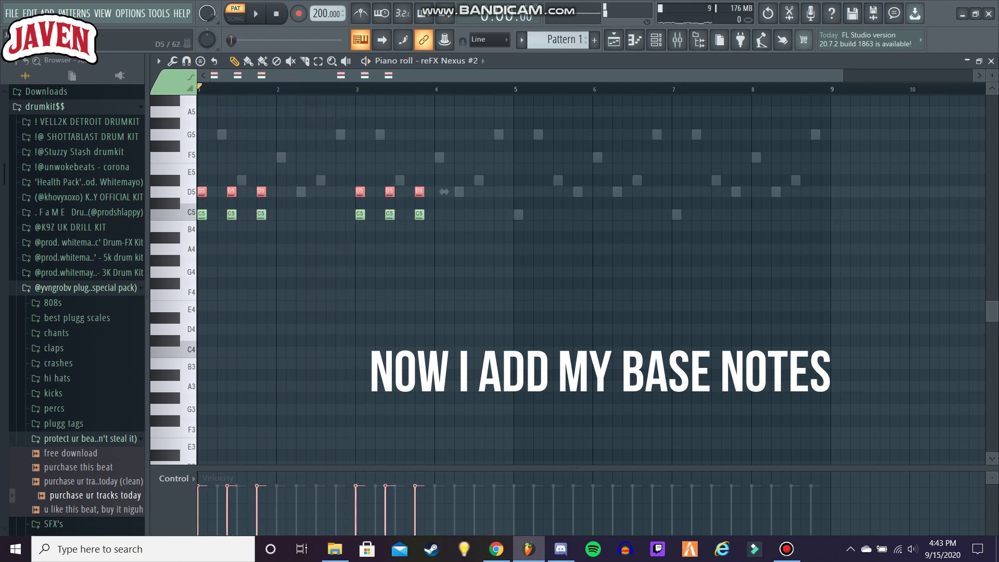
{"action": "key", "text": "space"}
{"action": "left_click_drag", "start_coordinate": [537, 214], "coordinate": [518, 260]}
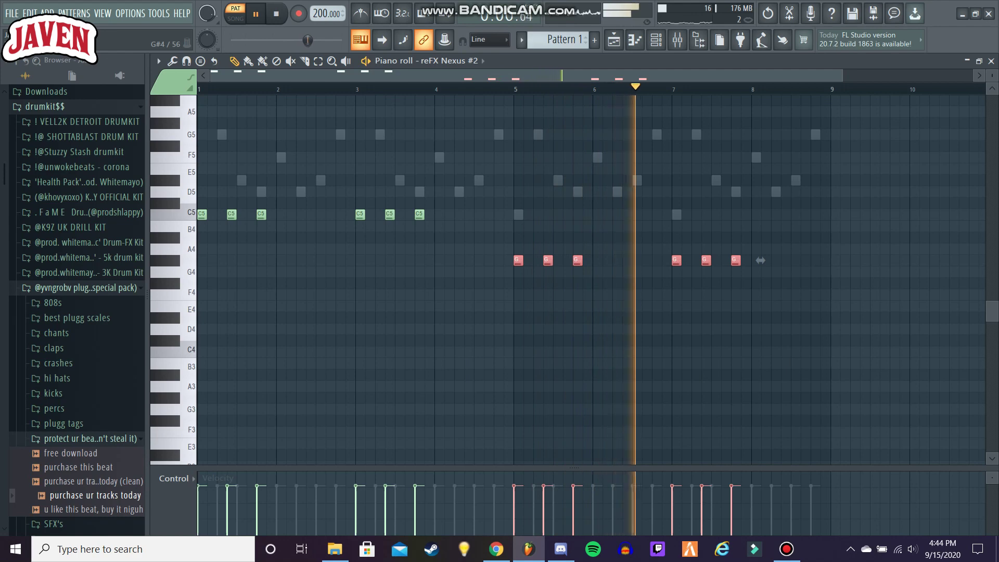
{"action": "left_click", "coordinate": [795, 248]}
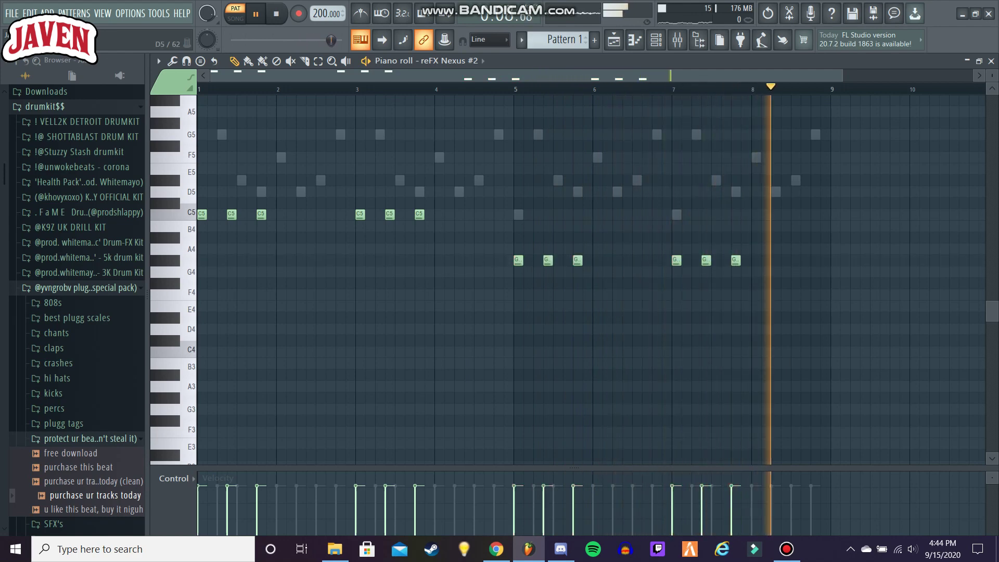
{"action": "key", "text": "space"}
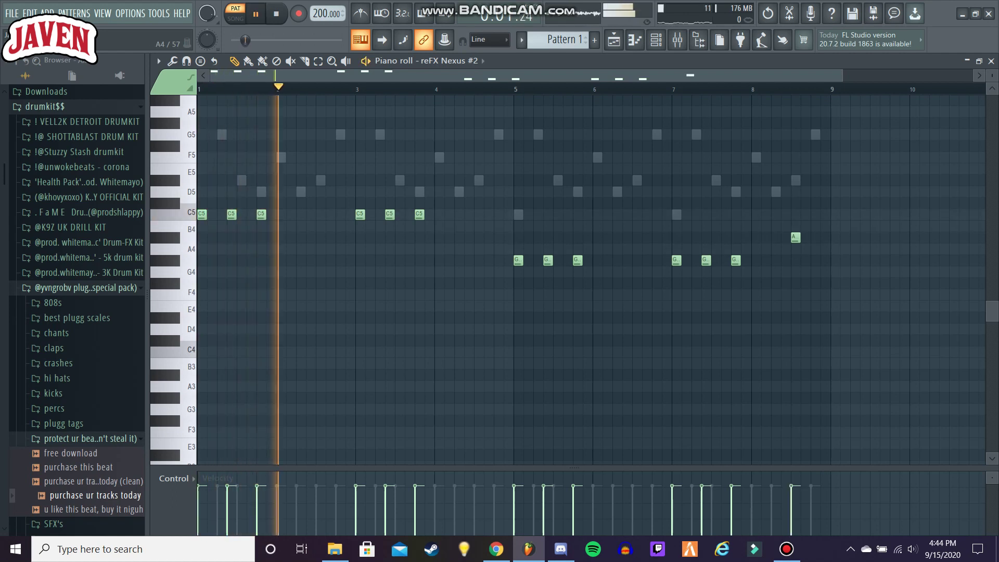
Step: Transpose all reFX Nexus #2 bass notes down two octaves, to C3, G#2 and A#2
{"action": "key", "text": "ctrl+Down"}
{"action": "key", "text": "ctrl+Down"}
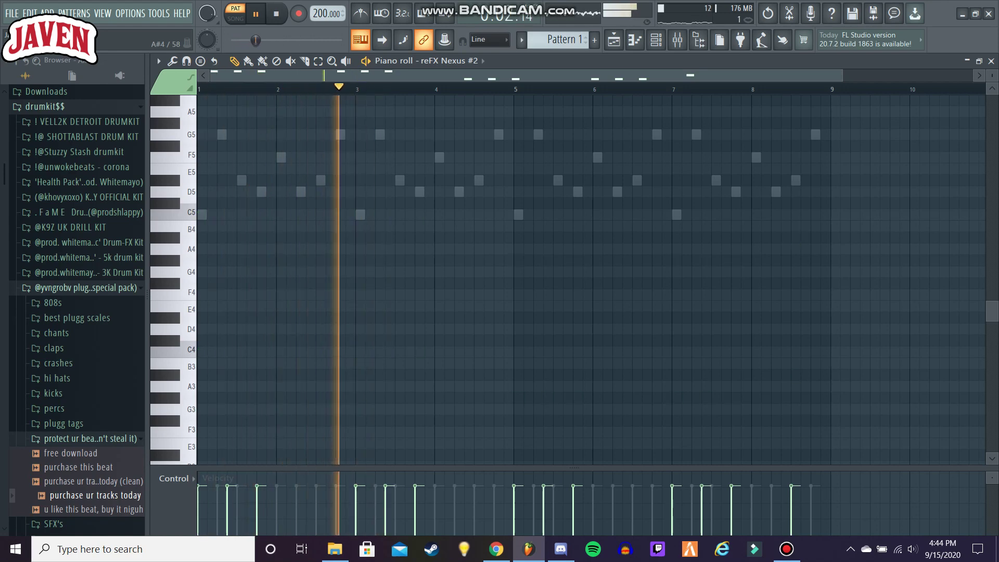
{"action": "scroll", "coordinate": [591, 280], "scroll_direction": "down", "scroll_amount": 3}
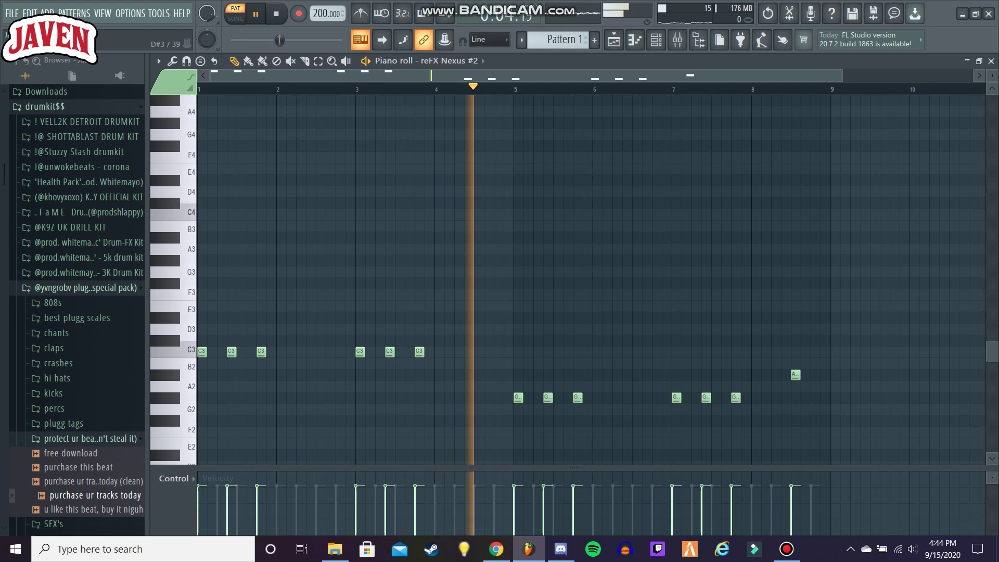
{"action": "scroll", "coordinate": [591, 281], "scroll_direction": "down", "scroll_amount": 2}
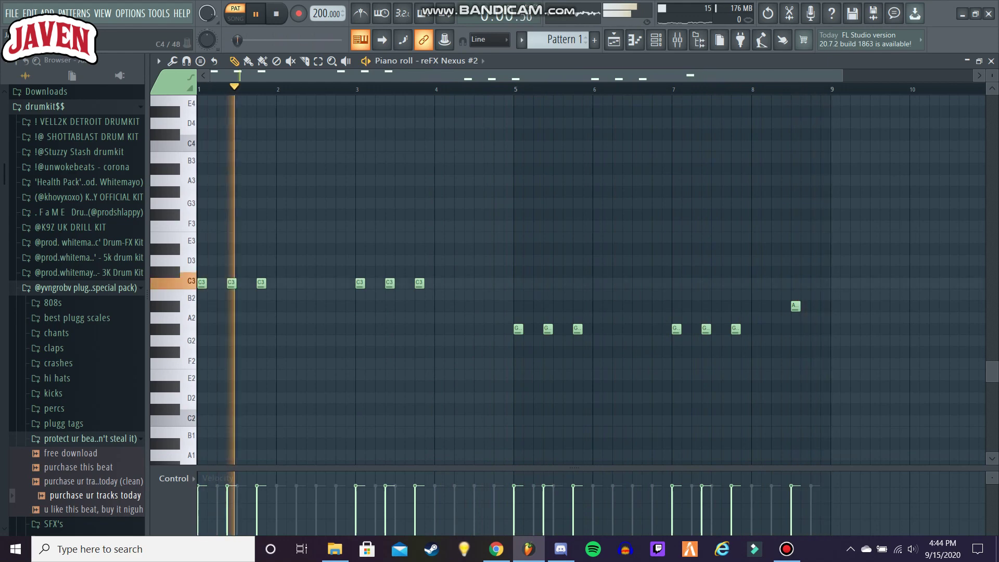
{"action": "left_click", "coordinate": [451, 61]}
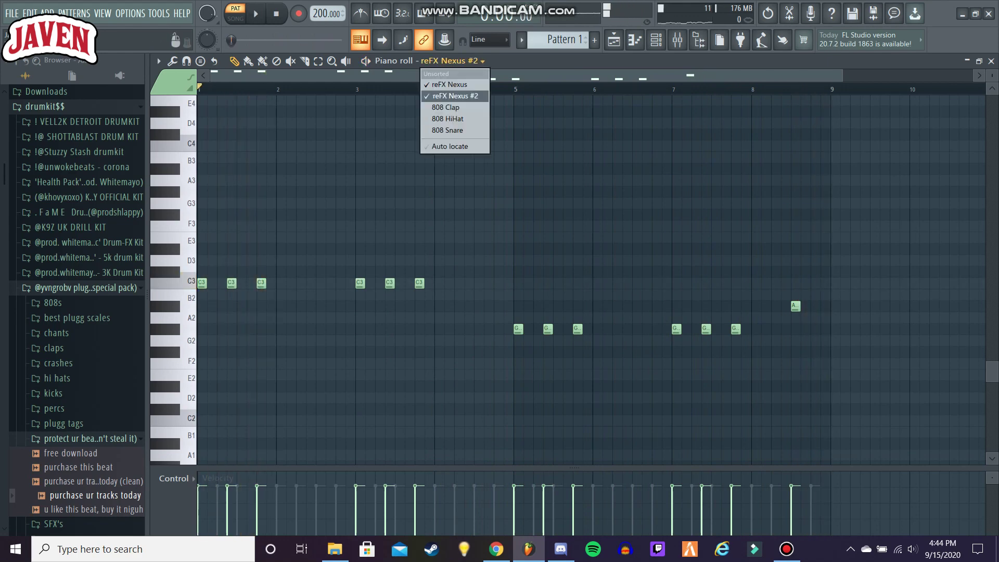
{"action": "left_click", "coordinate": [452, 96]}
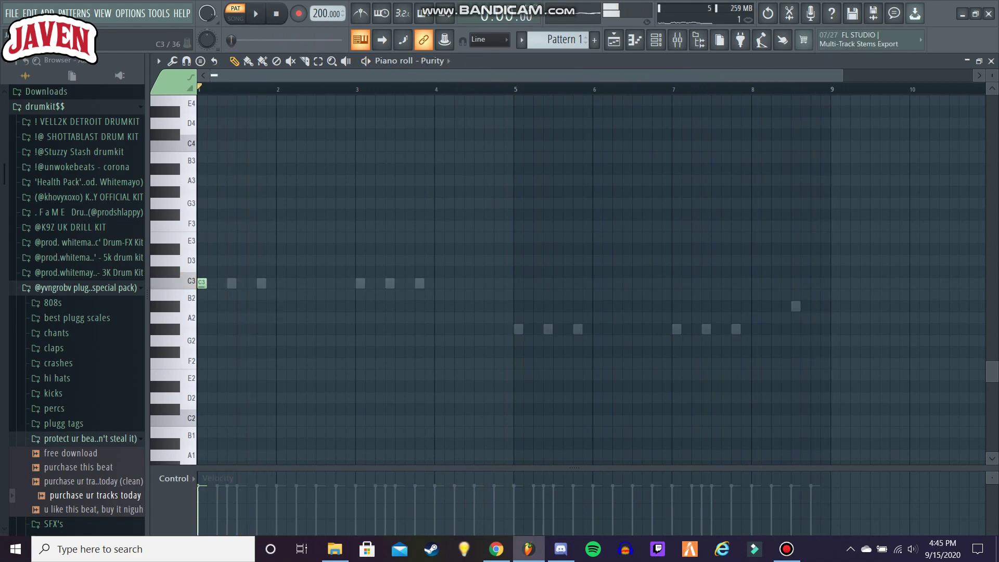
Step: Transpose the Purity note at the start of bar 1 up three octaves to C6
{"action": "key", "text": "ctrl+Up"}
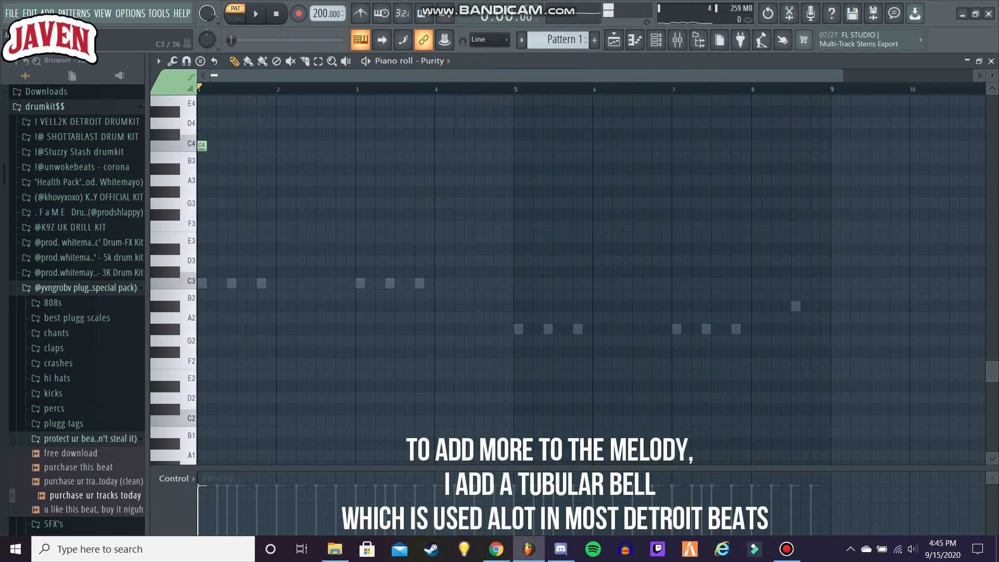
{"action": "key", "text": "space"}
{"action": "key", "text": "ctrl+Up"}
{"action": "key", "text": "ctrl+Up"}
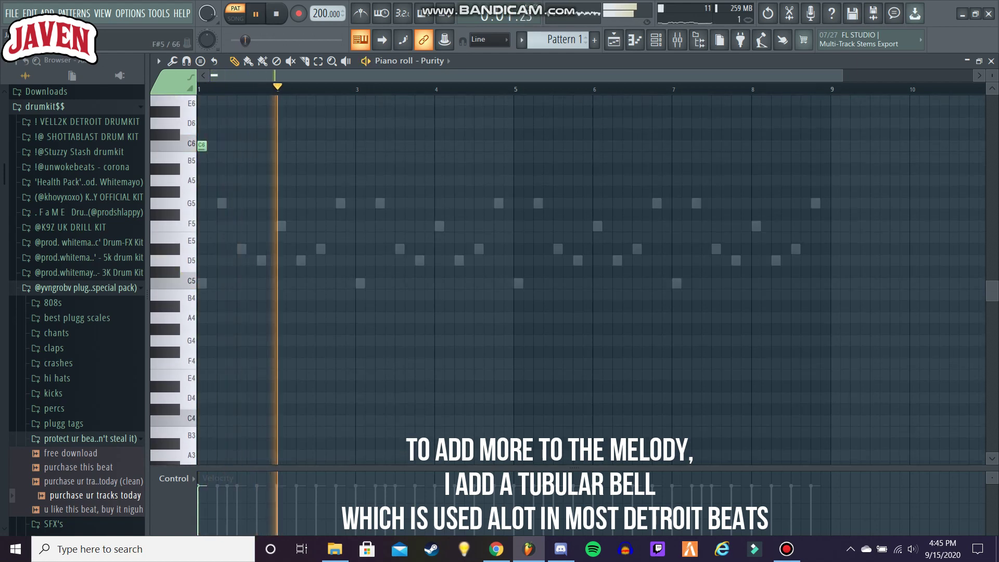
Step: Add a C6 to Purity at the start of bar 3 and try a G5 at the start of bar 5
{"action": "left_click", "coordinate": [360, 146]}
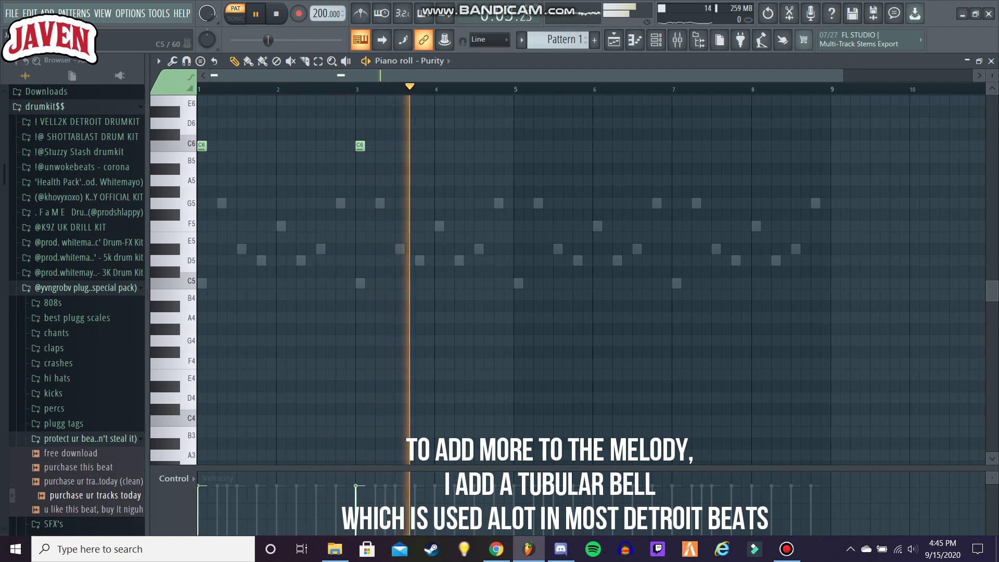
{"action": "left_click", "coordinate": [519, 203]}
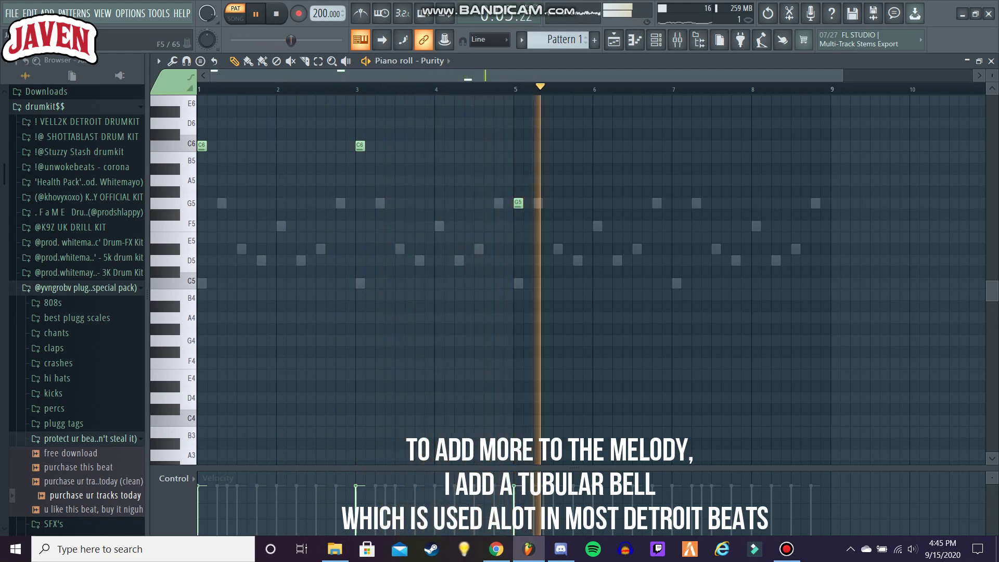
{"action": "left_click", "coordinate": [657, 204]}
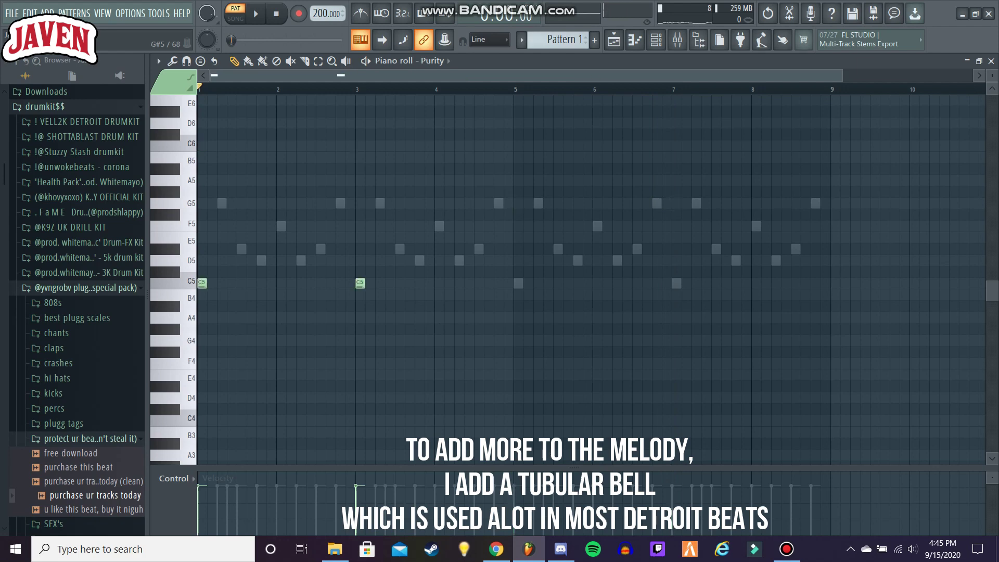
Step: Raise all Purity bell notes one octave, to C6, G#5 and A#5, and play the pattern to hear them
{"action": "scroll", "coordinate": [591, 279], "scroll_direction": "down", "scroll_amount": 5}
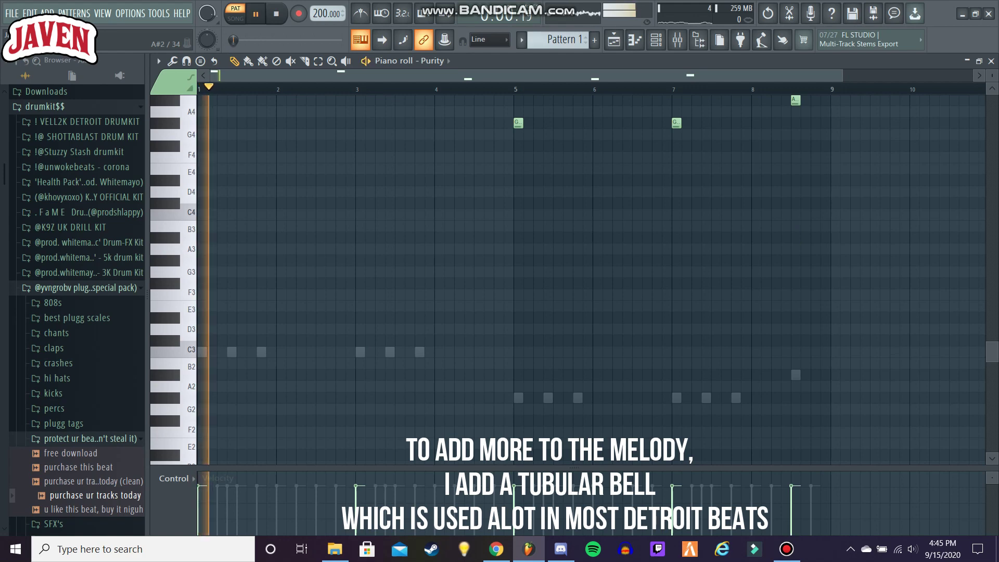
{"action": "key", "text": "ctrl+Up"}
{"action": "key", "text": "space"}
{"action": "key", "text": "space"}
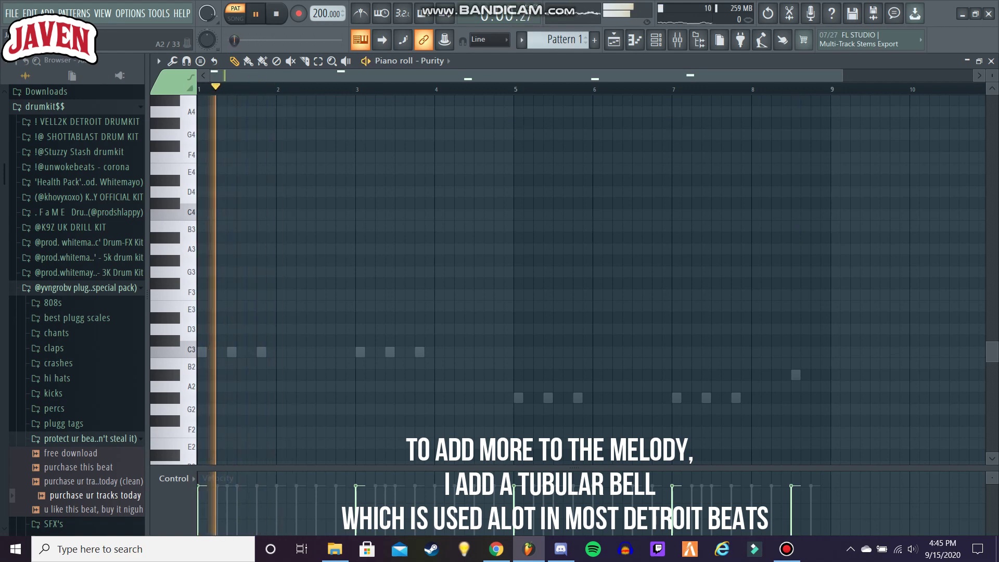
{"action": "scroll", "coordinate": [591, 391], "scroll_direction": "up", "scroll_amount": 16}
{"action": "scroll", "coordinate": [591, 391], "scroll_direction": "up", "scroll_amount": 1}
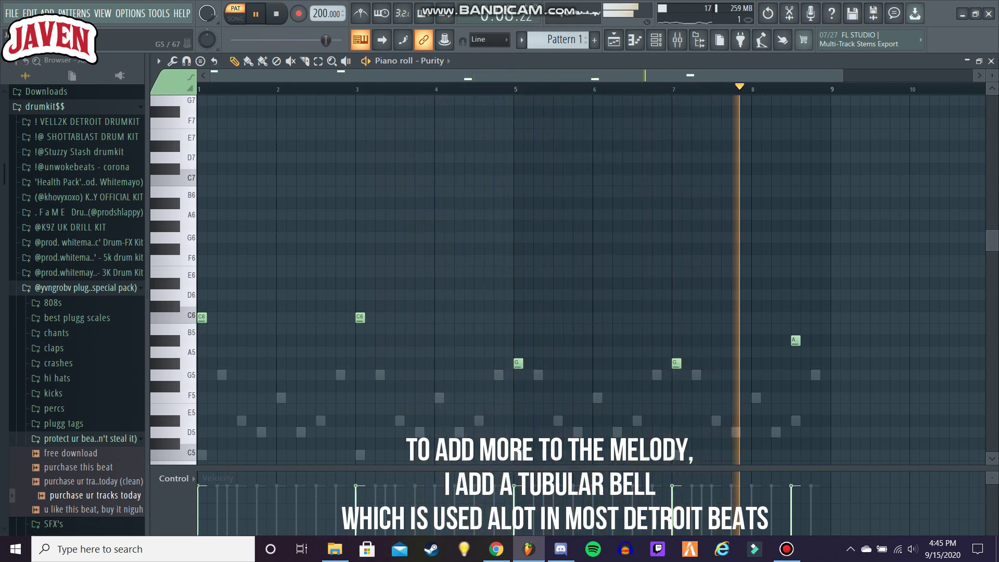
Step: Shorten the A#2 note of Purity #2 so that it fills only bar 8
{"action": "key", "text": "F6"}
{"action": "key", "text": "space"}
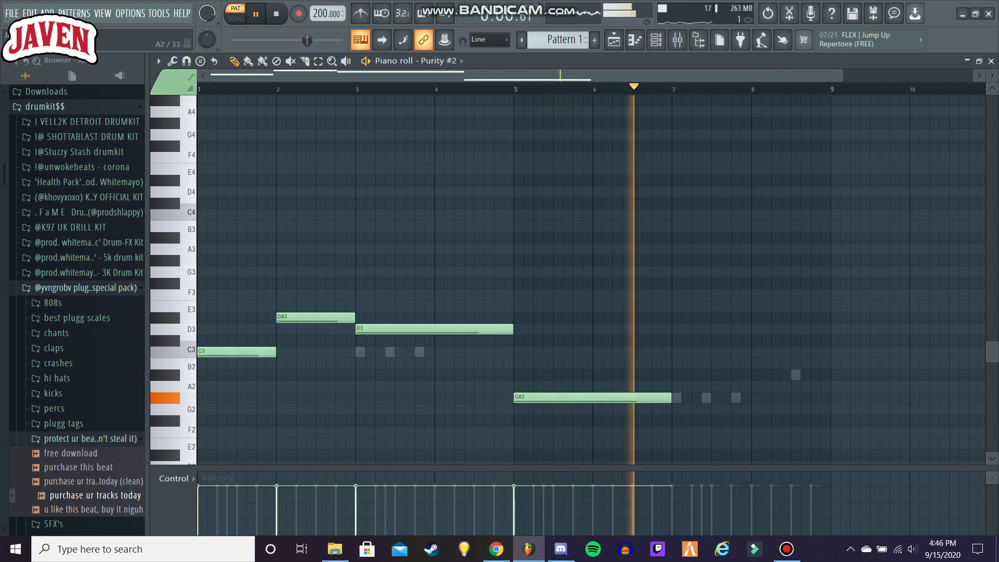
{"action": "key", "text": "space"}
{"action": "key", "text": "ctrl+z"}
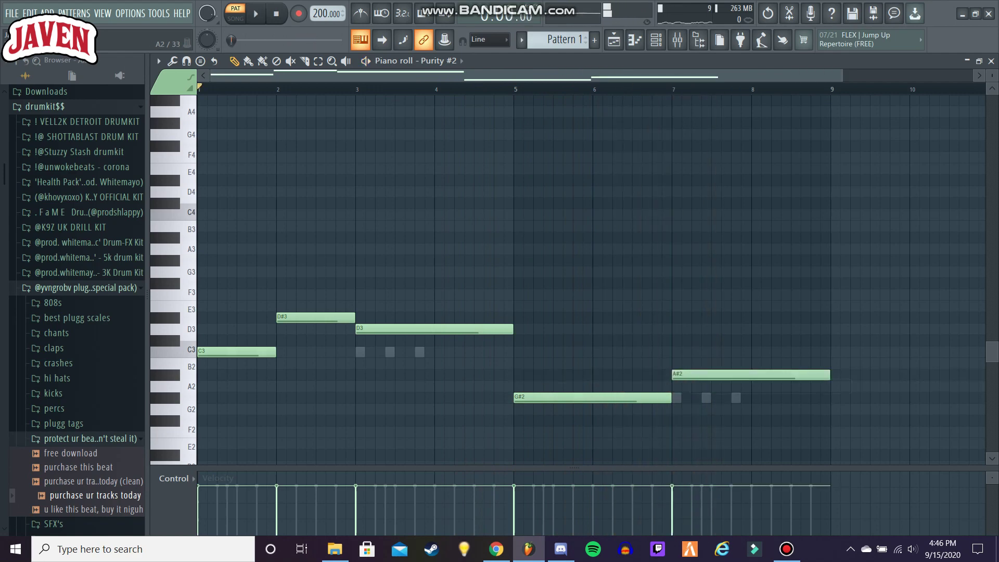
{"action": "left_click_drag", "start_coordinate": [751, 375], "coordinate": [830, 375]}
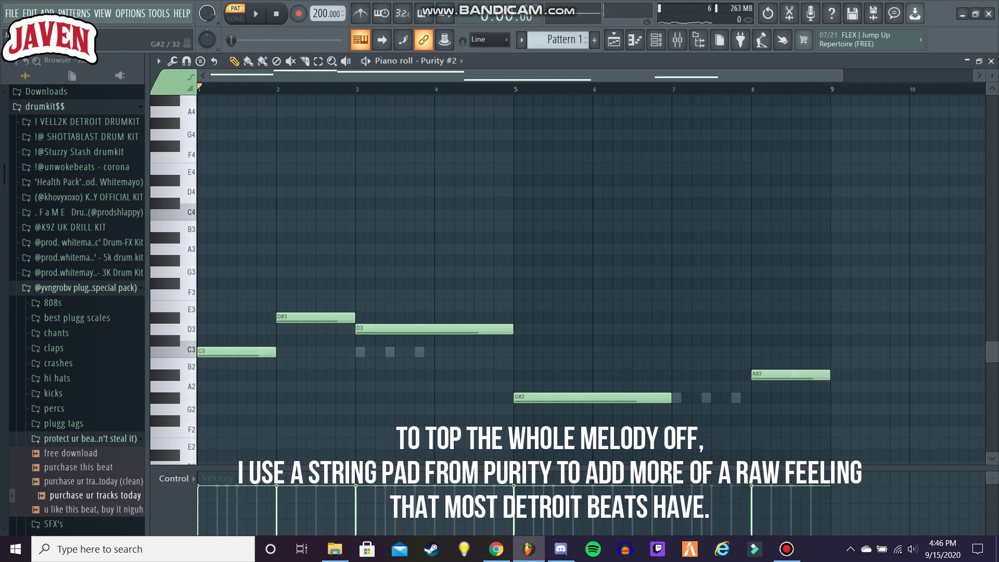
Step: Transpose all Purity #2 notes up three octaves, to C6, D#6, D6, G#5 and A#5, and play the pattern
{"action": "key", "text": "ctrl+Up"}
{"action": "key", "text": "ctrl+Up"}
{"action": "key", "text": "ctrl+Up"}
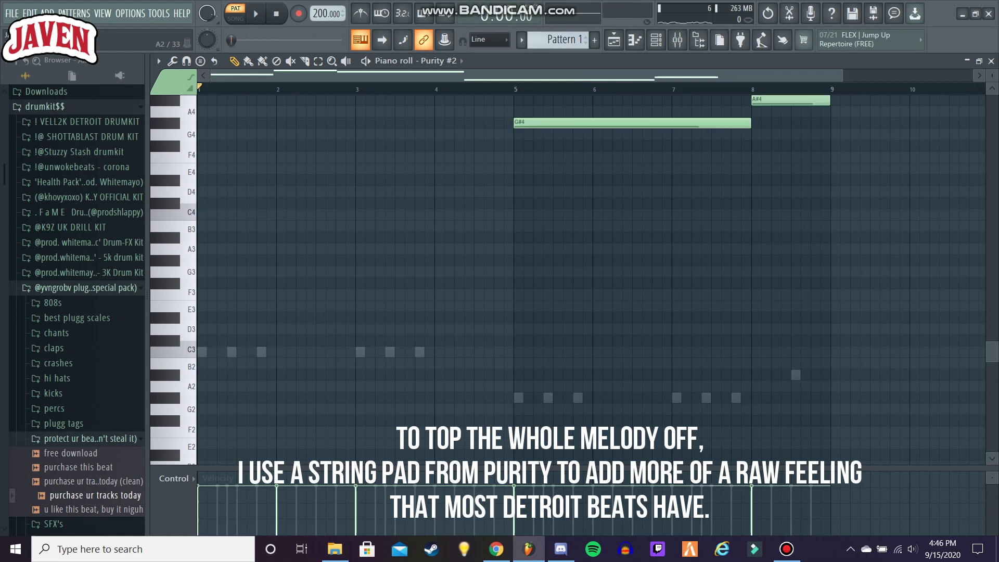
{"action": "key", "text": "space"}
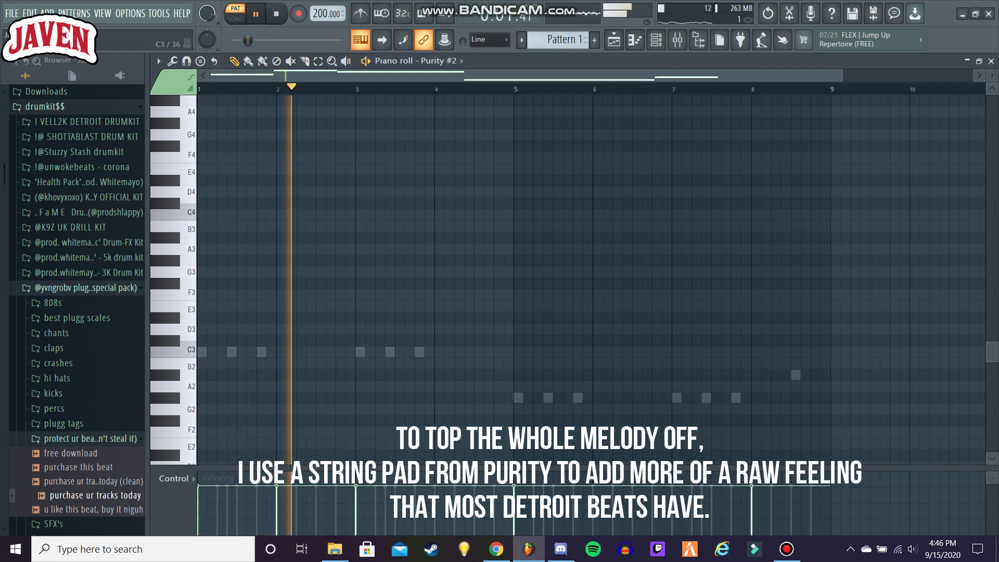
{"action": "scroll", "coordinate": [591, 280], "scroll_direction": "up", "scroll_amount": 6}
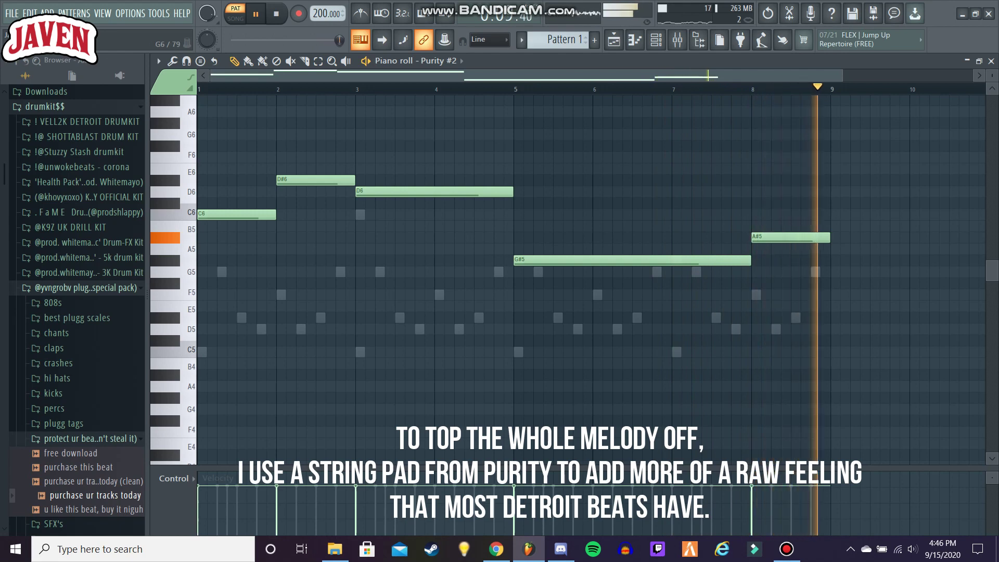
Step: Shorten the A#5 of Purity #2 to the second half of bar 8 and add a G5 in its first half
{"action": "left_click_drag", "start_coordinate": [790, 238], "coordinate": [830, 237]}
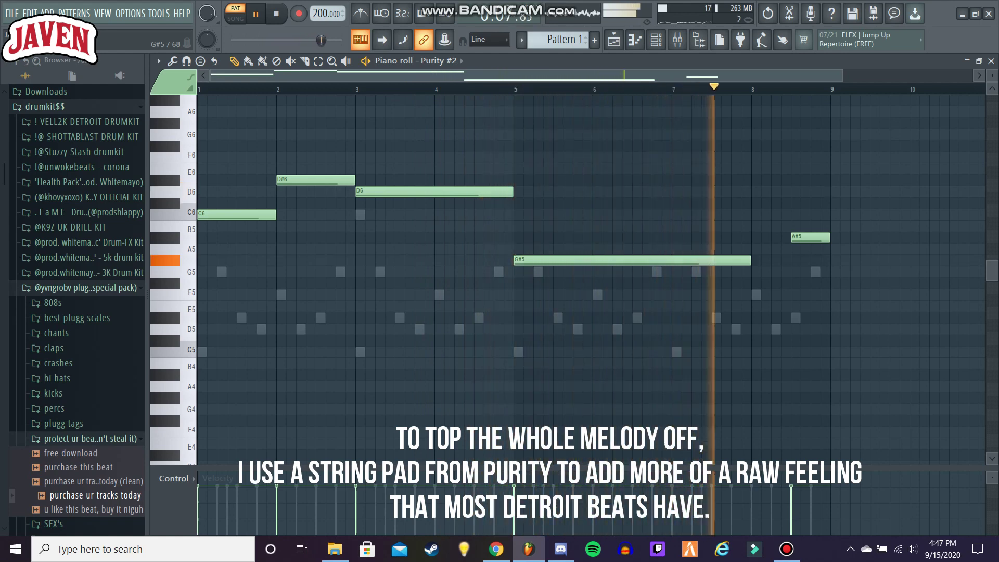
{"action": "left_click_drag", "start_coordinate": [749, 260], "coordinate": [789, 261]}
{"action": "key", "text": "space"}
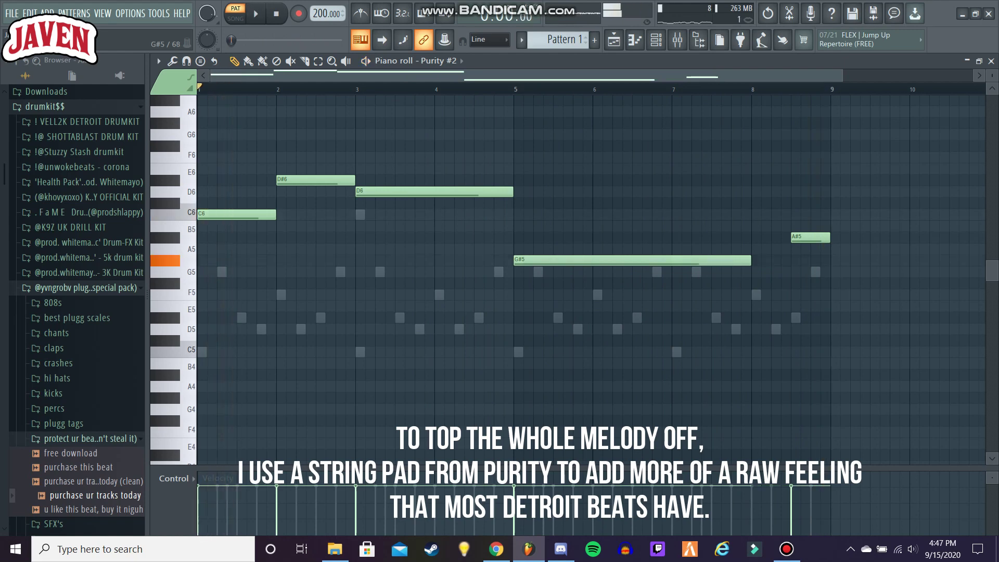
{"action": "left_click", "coordinate": [756, 272]}
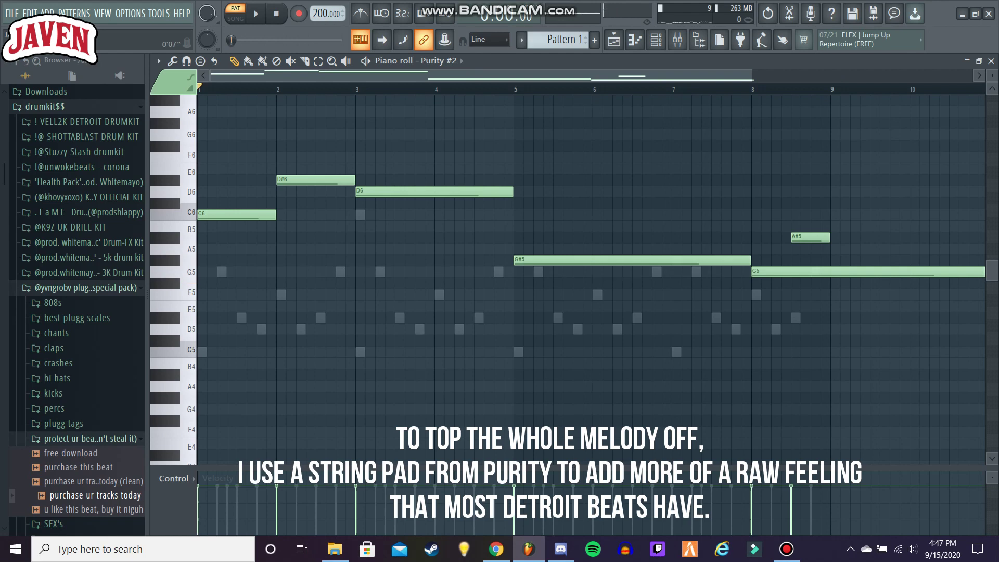
{"action": "scroll", "coordinate": [590, 214], "scroll_direction": "down", "scroll_amount": 2}
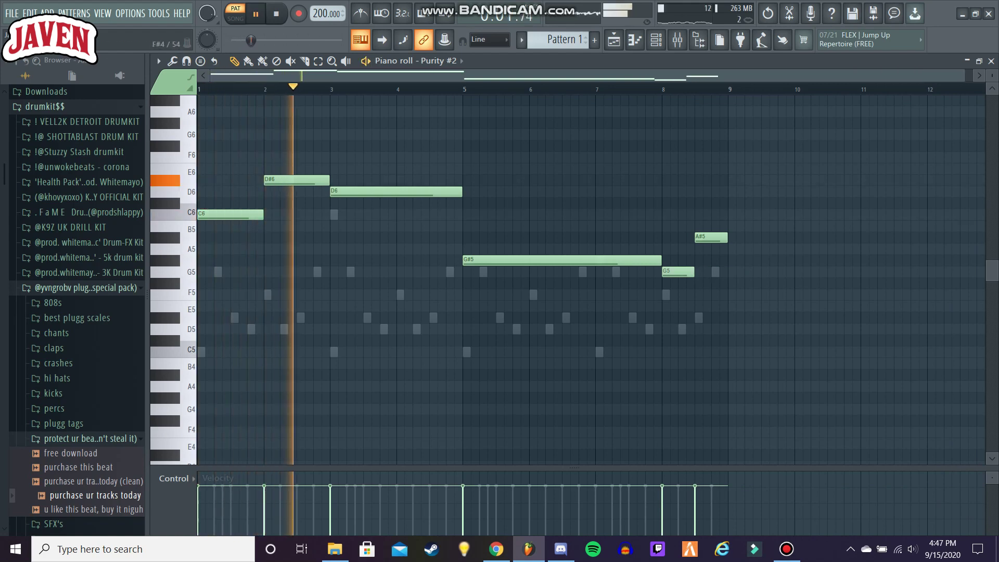
{"action": "left_click", "coordinate": [786, 549]}
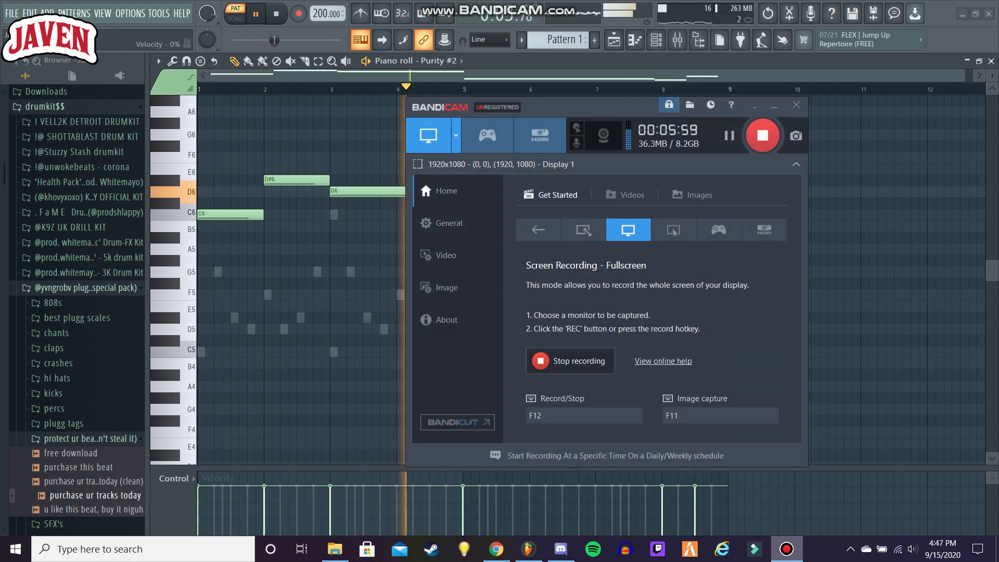
{"action": "left_click", "coordinate": [787, 548]}
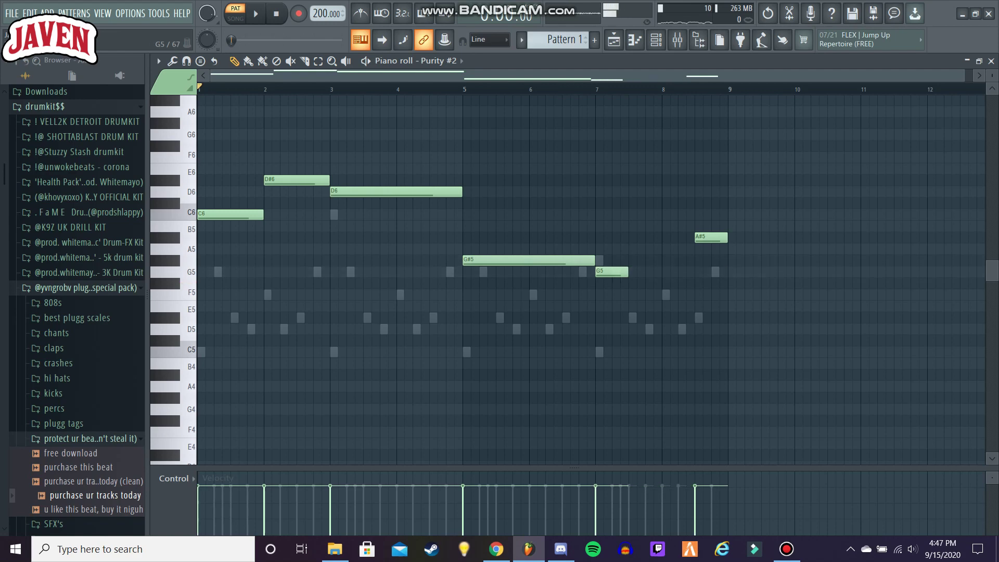
Step: Delete the A#5 from Purity #2 and extend the G5 from bar 7 to the end of bar 8
{"action": "key", "text": "space"}
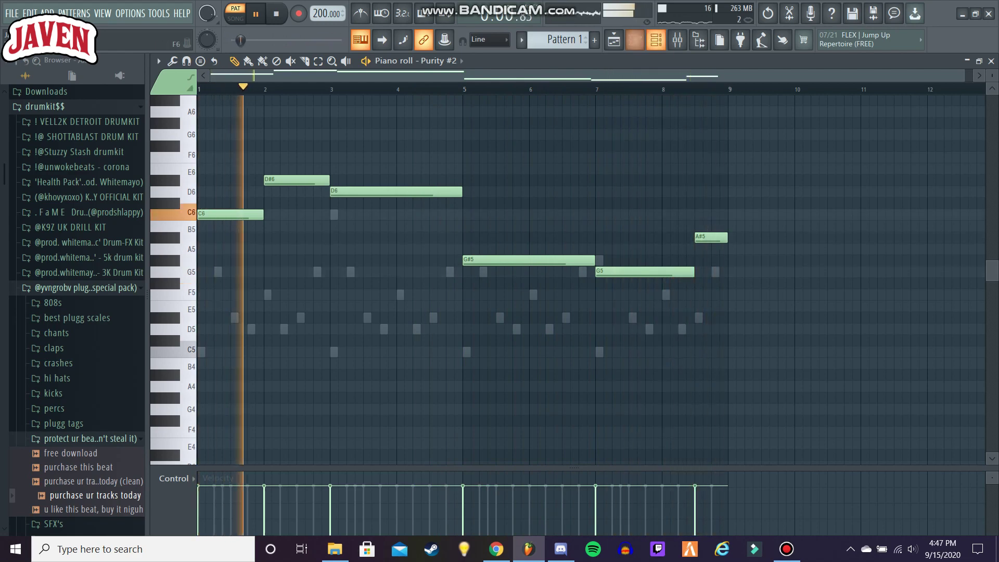
{"action": "right_click", "coordinate": [711, 238]}
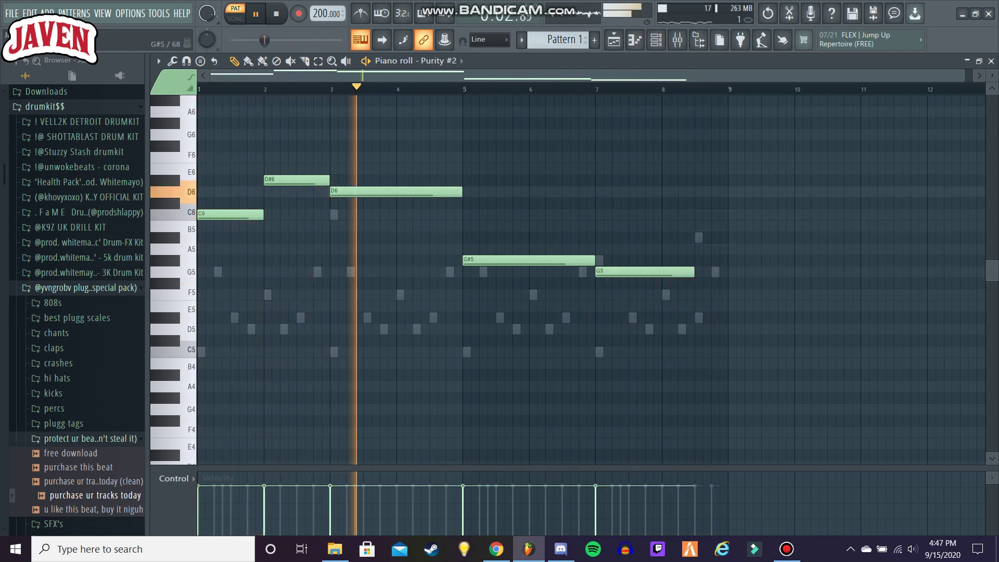
{"action": "left_click_drag", "start_coordinate": [693, 272], "coordinate": [726, 272]}
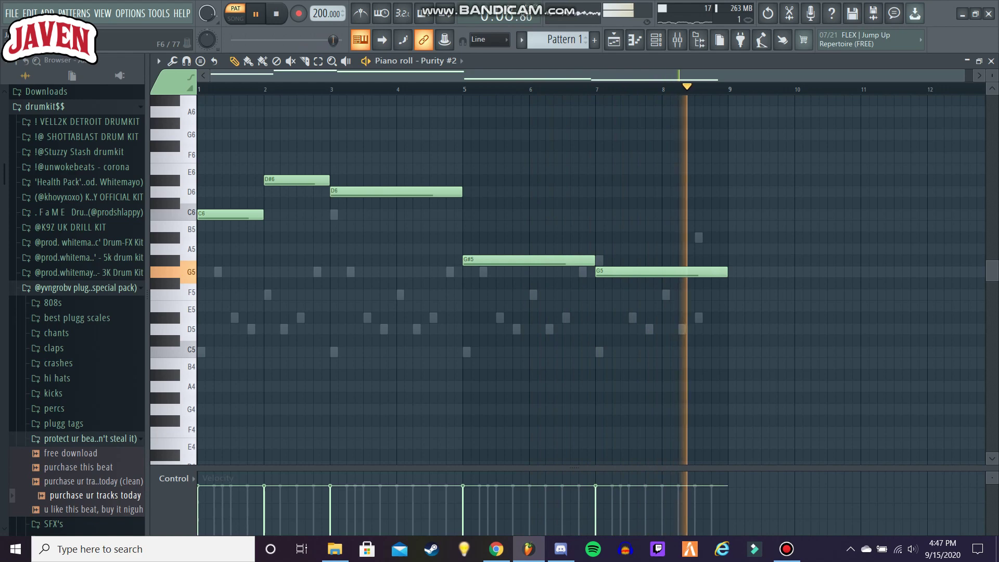
{"action": "key", "text": "space"}
Step: Open the channel rack and the options of the 808 Snare channel
{"action": "key", "text": "F6"}
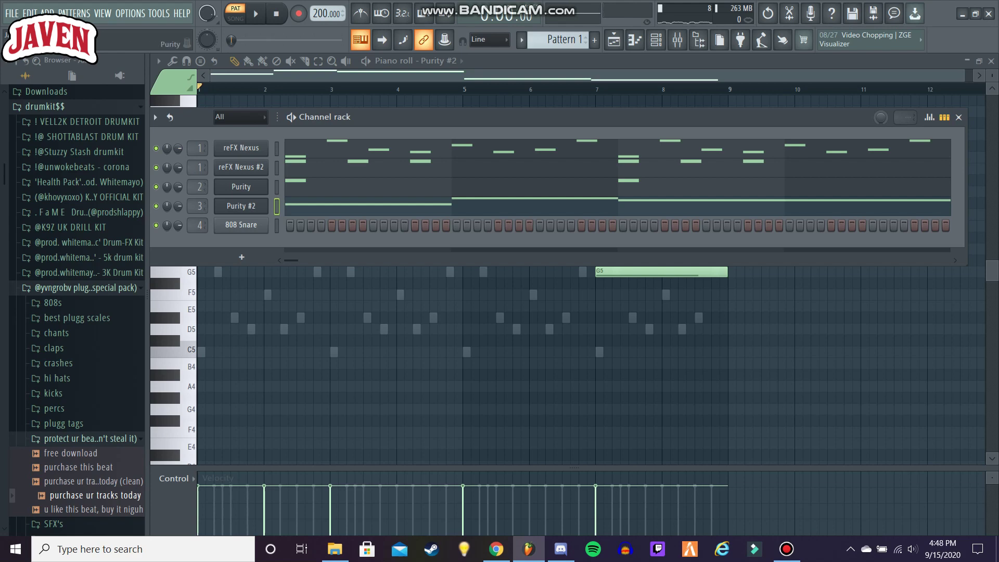
{"action": "right_click", "coordinate": [265, 223]}
{"action": "mouse_move", "coordinate": [312, 329]}
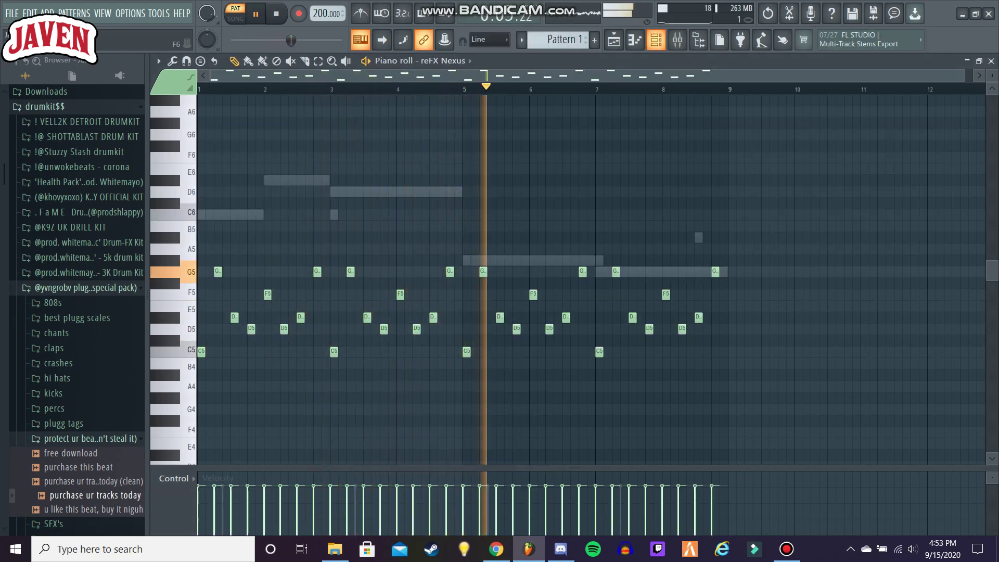
Step: Move the C5 notes of reFX Nexus at the starts of bars 5 and 7 down to G#4
{"action": "left_click", "coordinate": [444, 61]}
{"action": "left_click", "coordinate": [450, 84]}
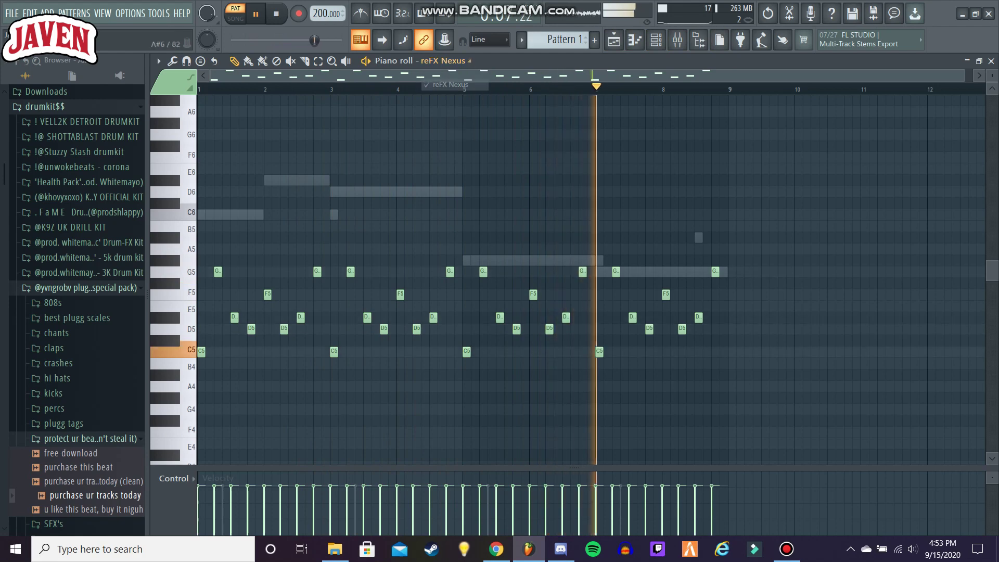
{"action": "key", "text": "space"}
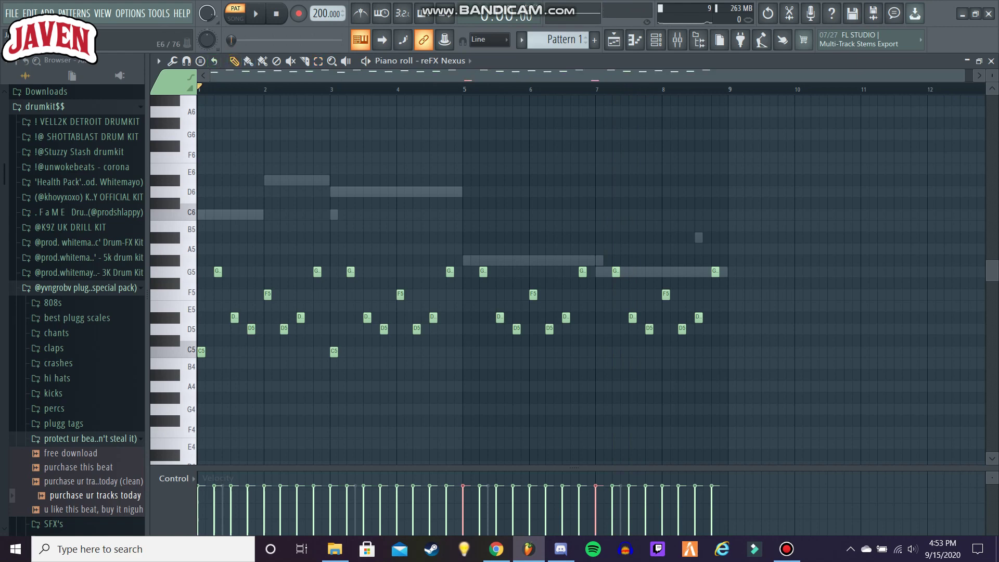
{"action": "scroll", "coordinate": [623, 249], "scroll_direction": "down", "scroll_amount": 10}
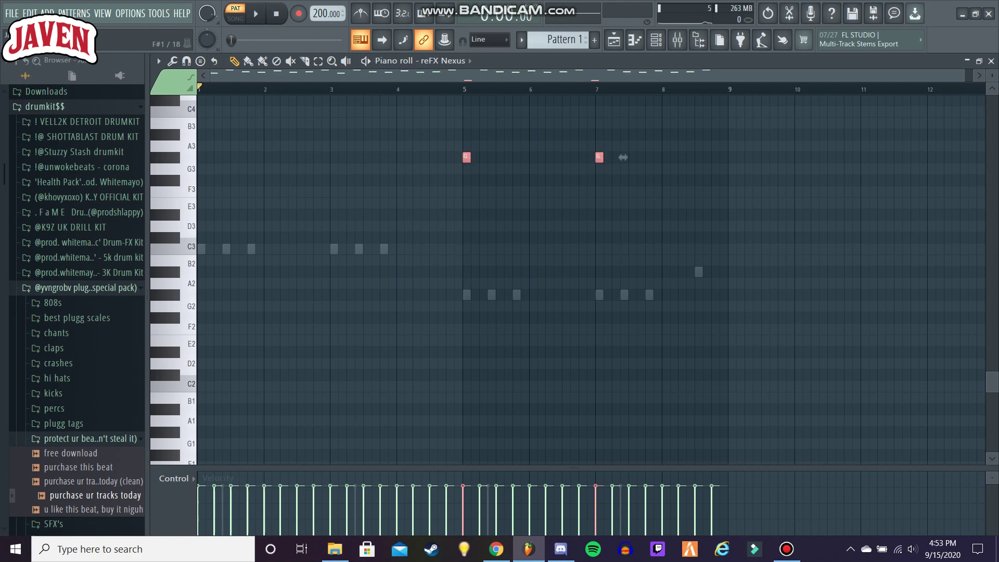
{"action": "key", "text": "space"}
{"action": "scroll", "coordinate": [622, 294], "scroll_direction": "up", "scroll_amount": 6}
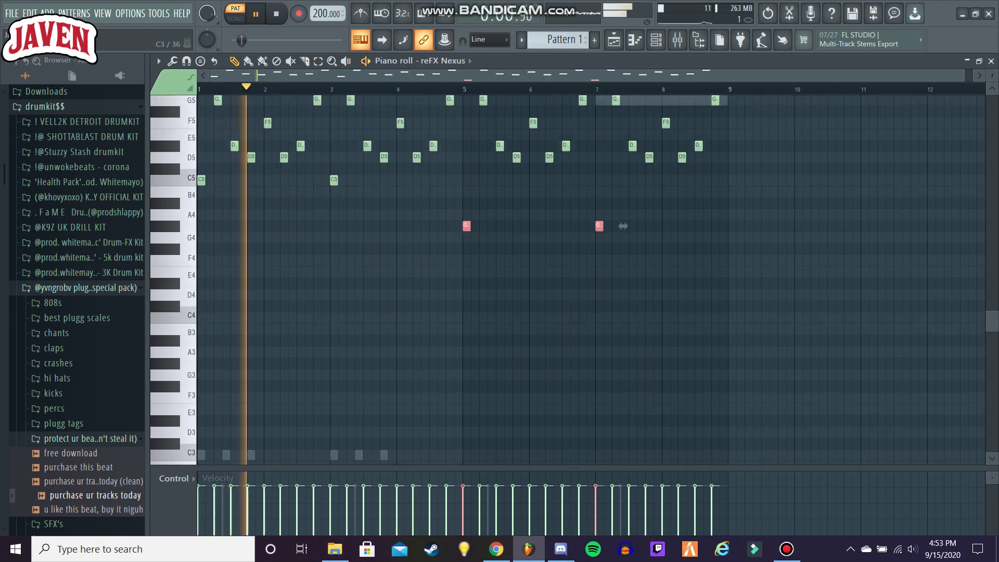
{"action": "left_click", "coordinate": [622, 301], "text": "ctrl"}
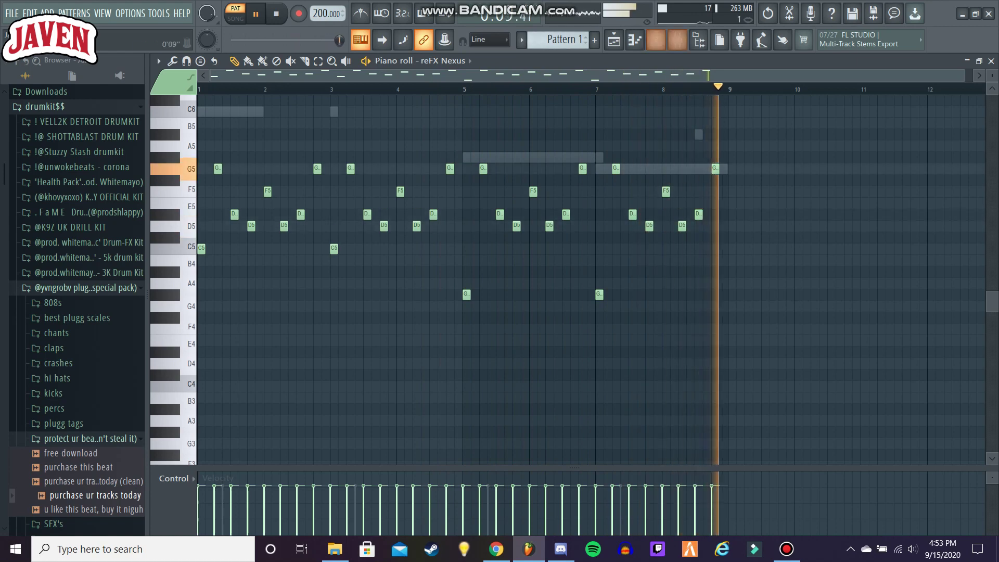
{"action": "key", "text": "space"}
{"action": "key", "text": "F6"}
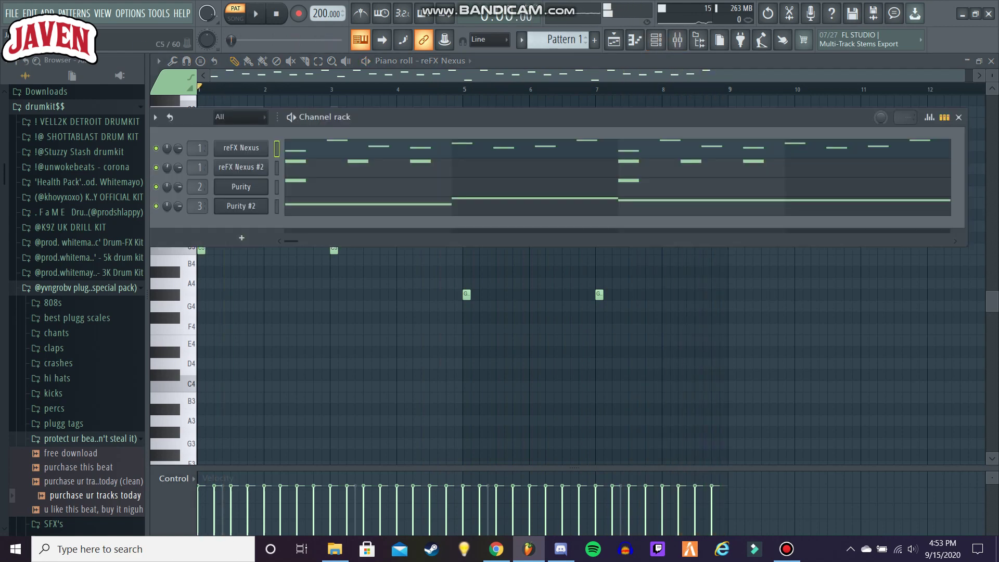
{"action": "left_click", "coordinate": [89, 287]}
{"action": "left_click", "coordinate": [88, 302]}
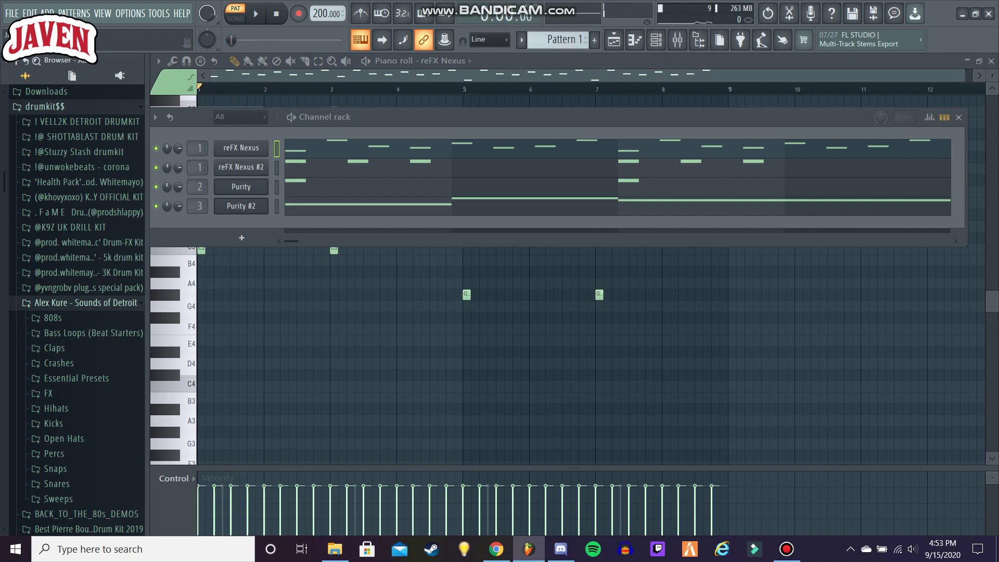
{"action": "left_click", "coordinate": [89, 303]}
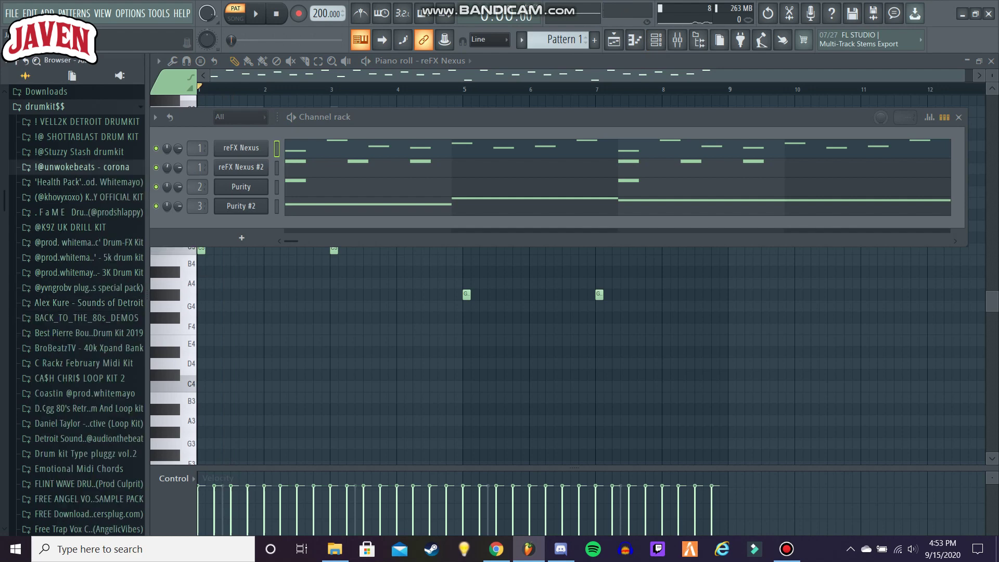
{"action": "left_click", "coordinate": [82, 167]}
{"action": "left_click", "coordinate": [53, 197]}
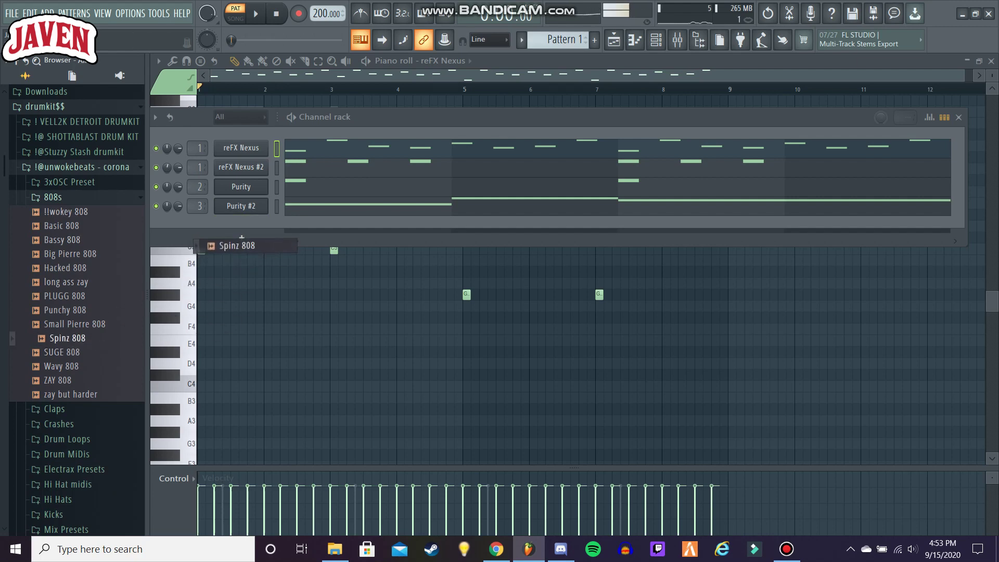
{"action": "left_click_drag", "start_coordinate": [208, 244], "coordinate": [213, 244]}
{"action": "right_click", "coordinate": [266, 223]}
{"action": "left_click", "coordinate": [294, 302]}
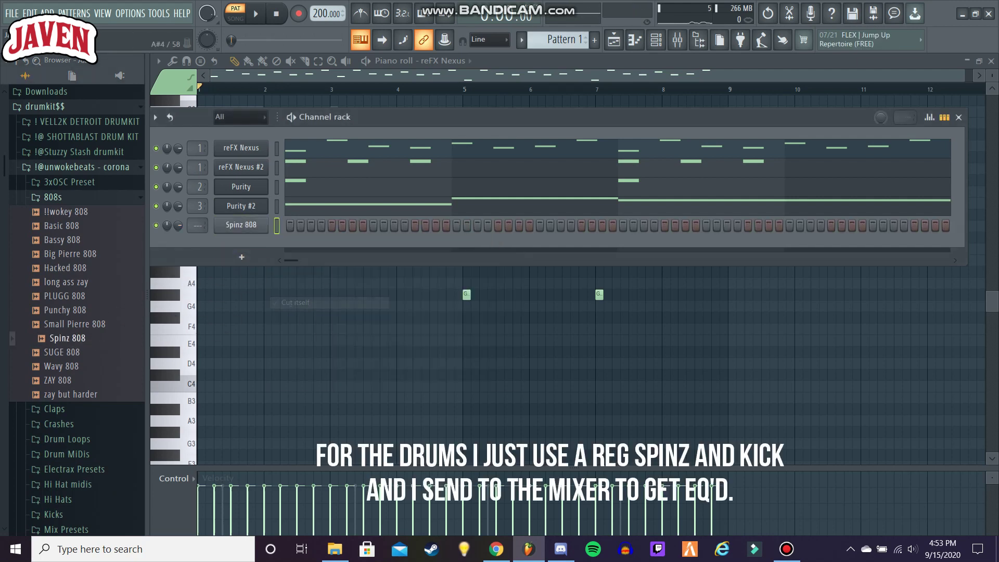
Step: Place three C5 notes for Spinz 808 across bar 1 of its piano roll
{"action": "key", "text": "F6"}
{"action": "left_click", "coordinate": [446, 61]}
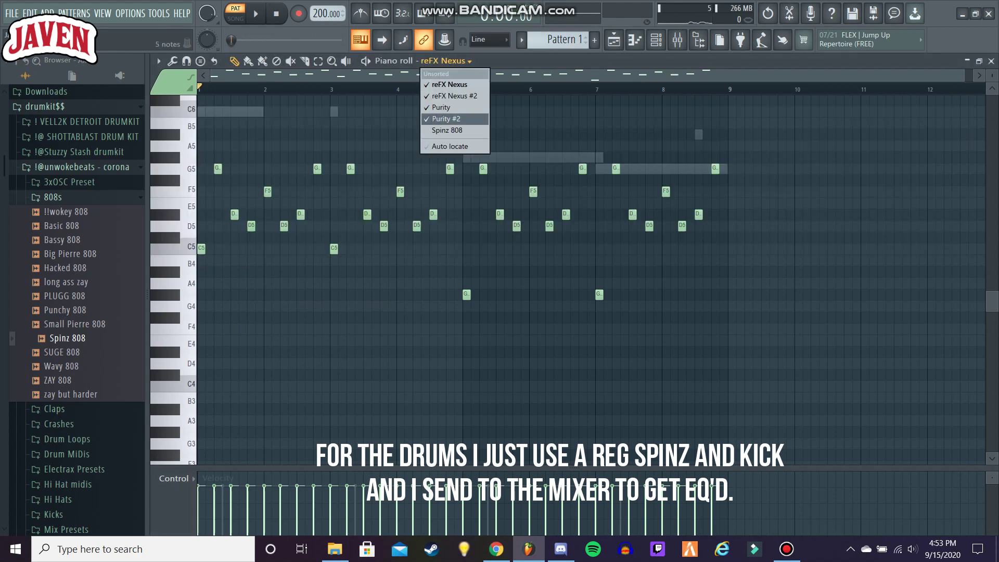
{"action": "left_click", "coordinate": [447, 130]}
{"action": "left_click", "coordinate": [242, 248]}
{"action": "key", "text": "space"}
{"action": "left_click", "coordinate": [234, 249]}
{"action": "left_click_drag", "start_coordinate": [234, 249], "coordinate": [226, 249]}
{"action": "left_click", "coordinate": [252, 248]}
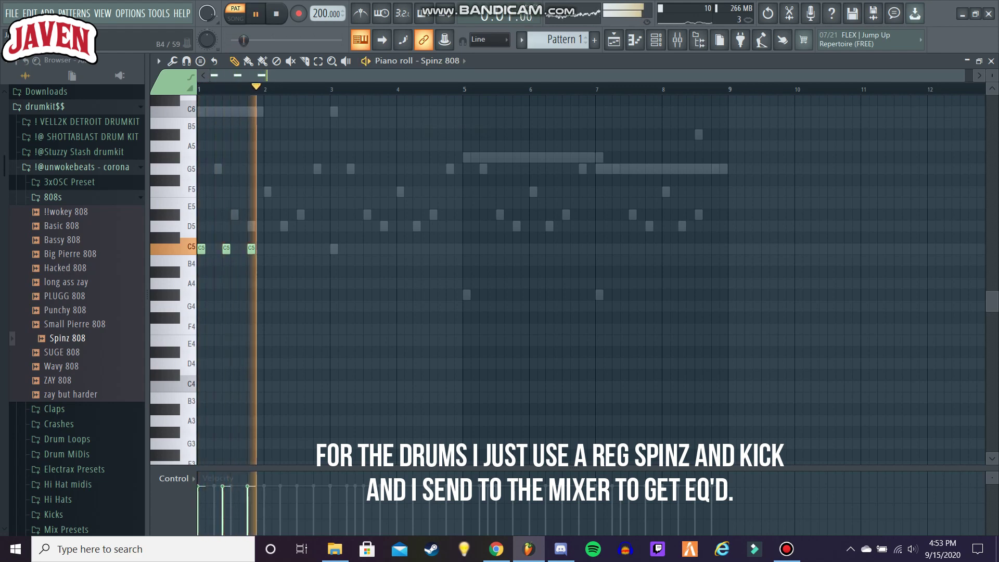
Step: Add a D#5 note at the end of bar 2 and three C5 notes across bar 3 of Spinz 808
{"action": "left_click", "coordinate": [326, 225]}
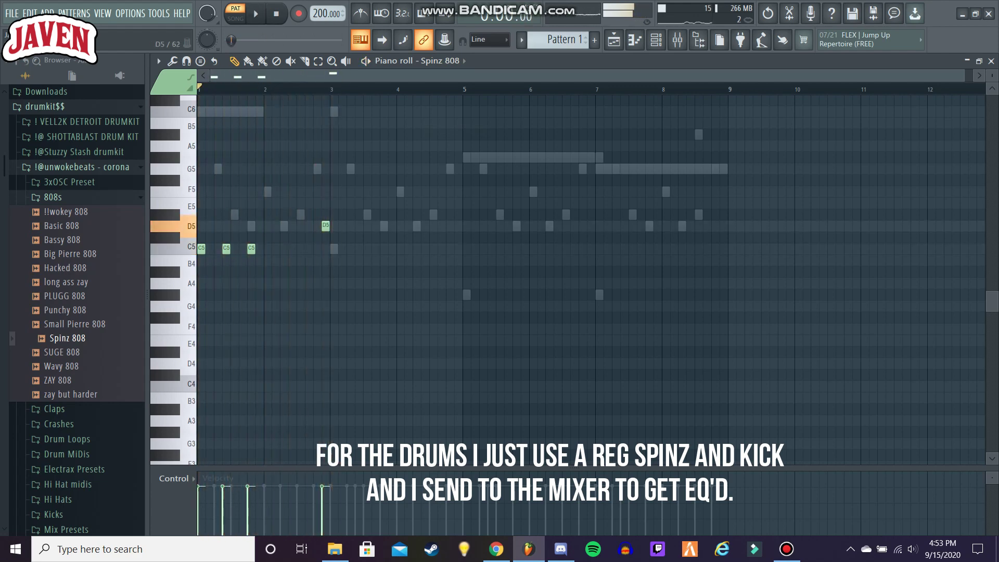
{"action": "key", "text": "space"}
{"action": "left_click_drag", "start_coordinate": [326, 226], "coordinate": [326, 214]}
{"action": "left_click", "coordinate": [334, 248]}
{"action": "left_click", "coordinate": [359, 248]}
{"action": "left_click_drag", "start_coordinate": [392, 249], "coordinate": [384, 248]}
{"action": "key", "text": "space"}
{"action": "key", "text": "space"}
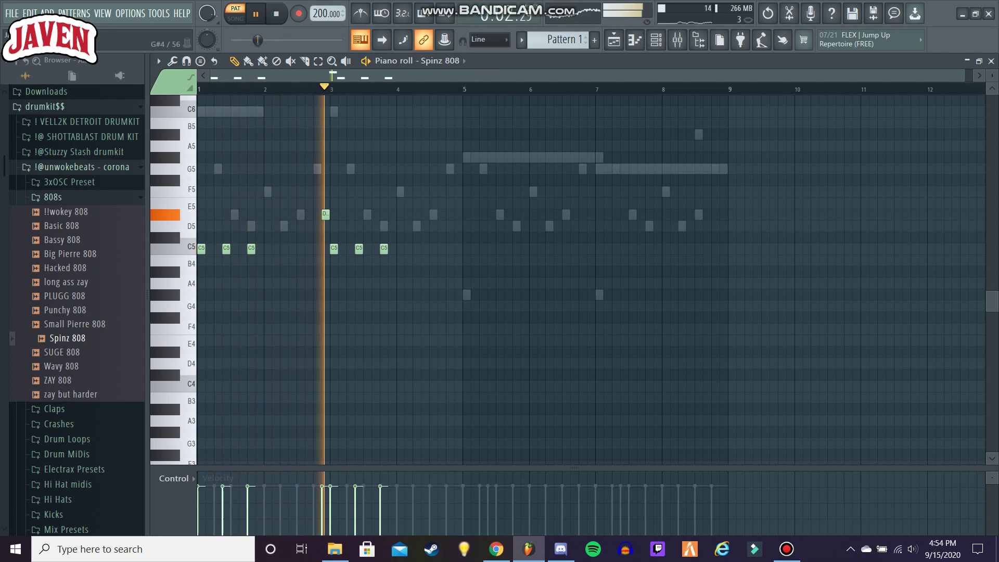
Step: Duplicate the Spinz 808 notes into bars 5 to 8 and transpose the copy down four semitones to start on G#4
{"action": "key", "text": "ctrl+b"}
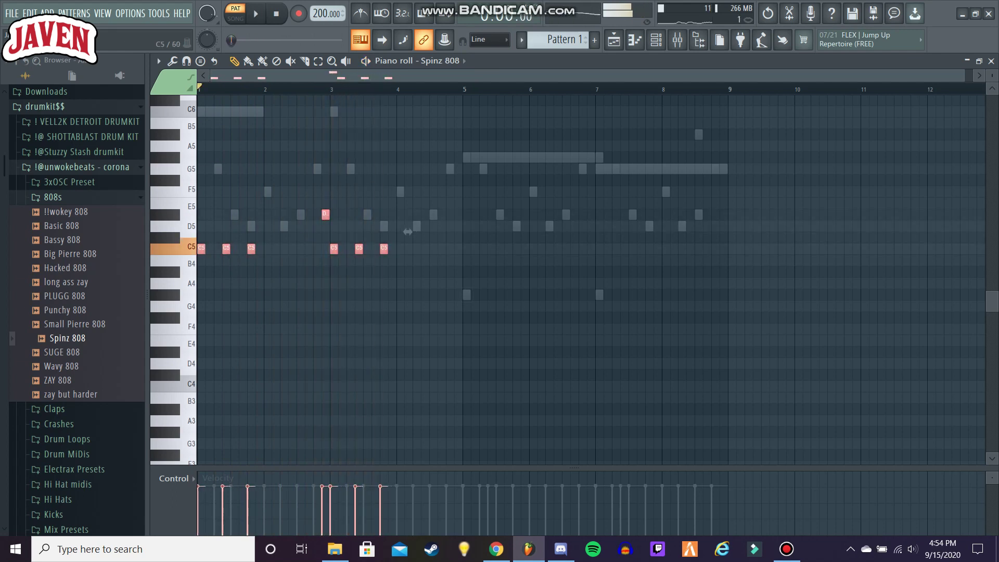
{"action": "key", "text": "space"}
{"action": "left_click", "coordinate": [673, 286], "text": "ctrl"}
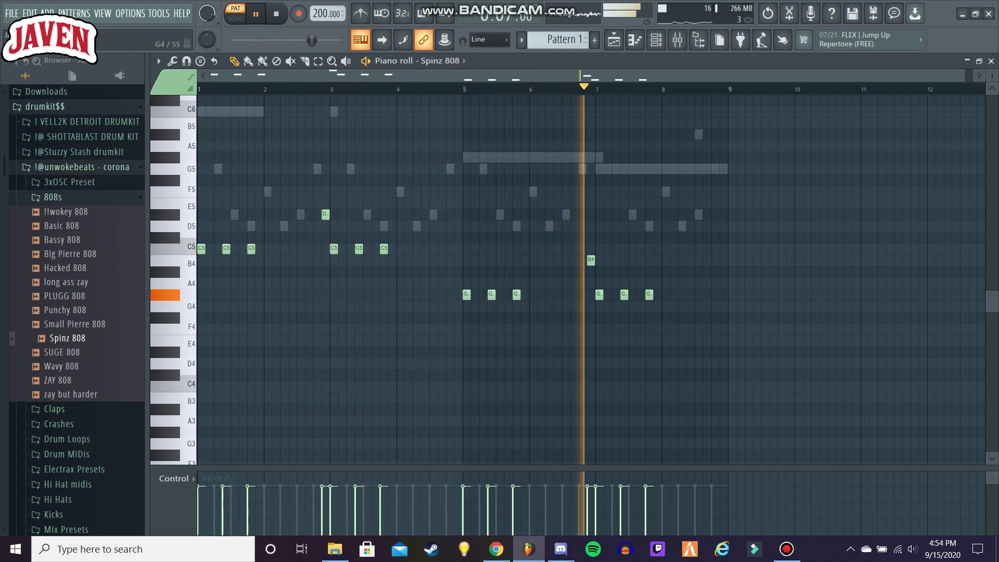
Step: Add an A#4 note in the middle of bar 8 and take back the octave raise of the Spinz 808 notes
{"action": "left_click", "coordinate": [698, 284]}
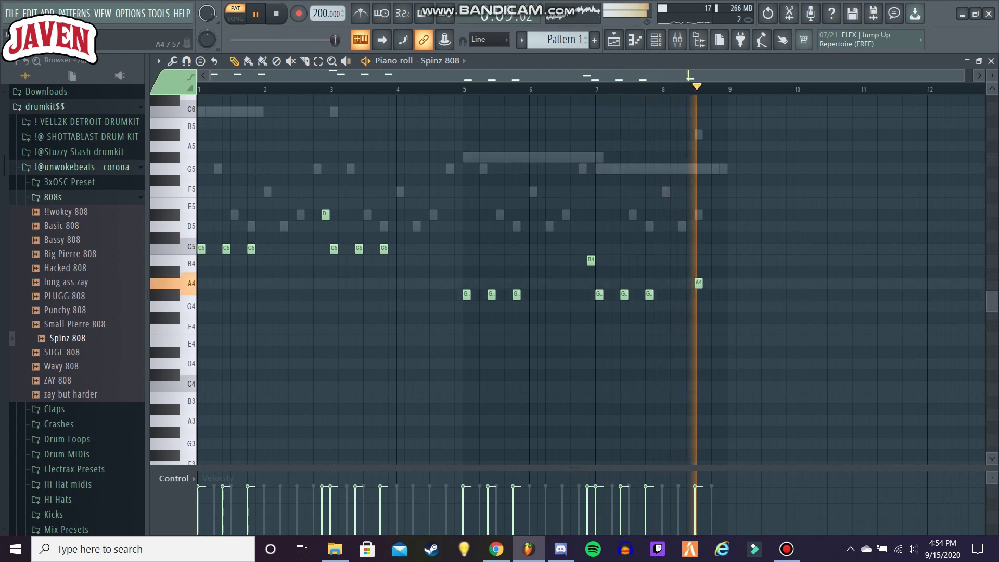
{"action": "left_click_drag", "start_coordinate": [698, 282], "coordinate": [698, 271]}
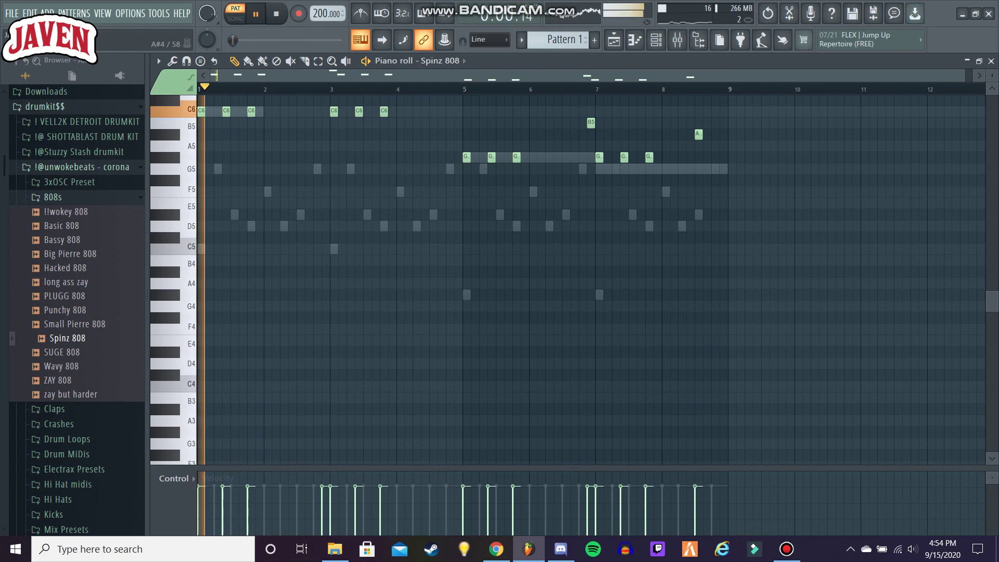
{"action": "key", "text": "ctrl+Down"}
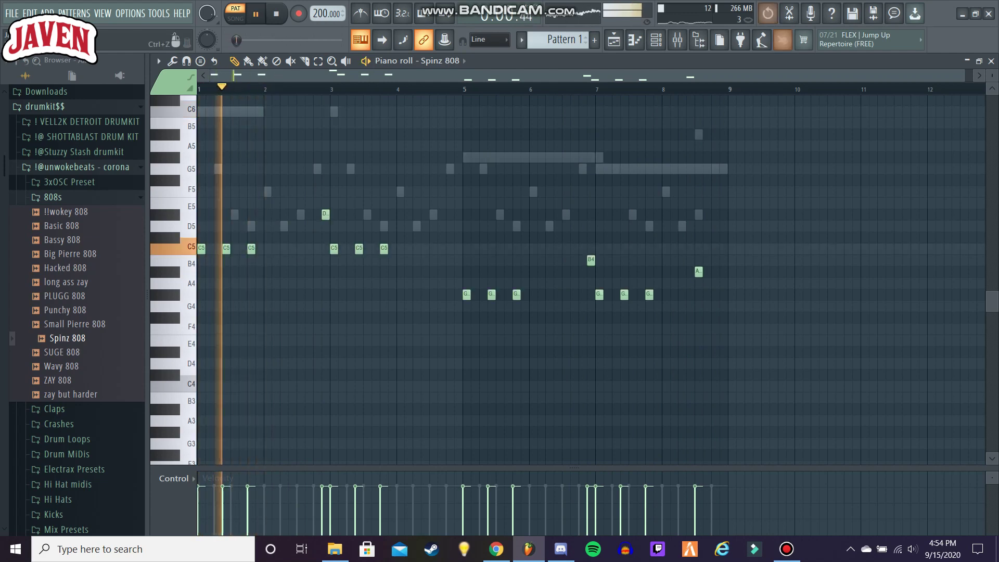
Step: Route the Spinz 808 channel to mixer track 4 and open that track in the mixer
{"action": "key", "text": "F9"}
{"action": "left_click", "coordinate": [194, 166]}
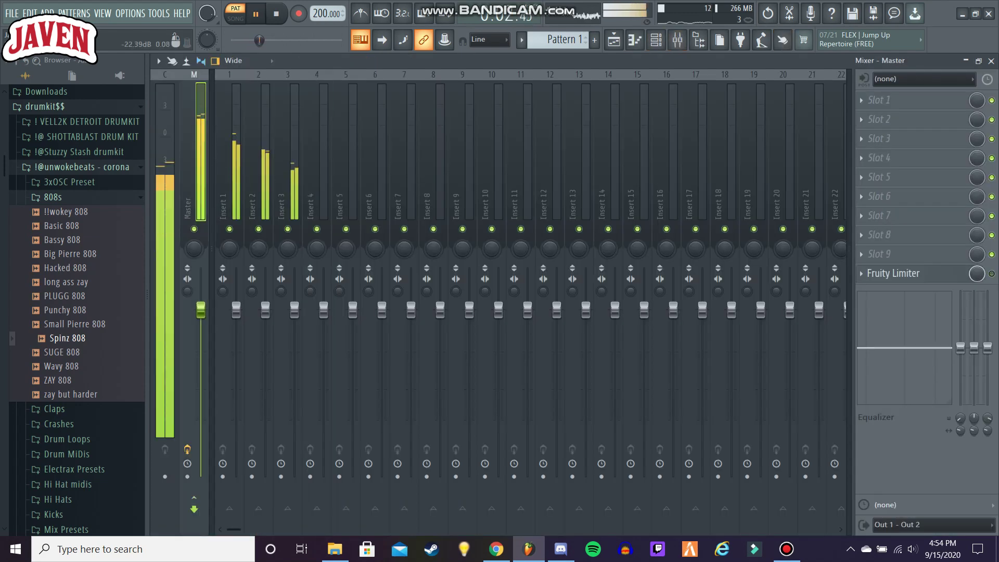
{"action": "left_click", "coordinate": [991, 61]}
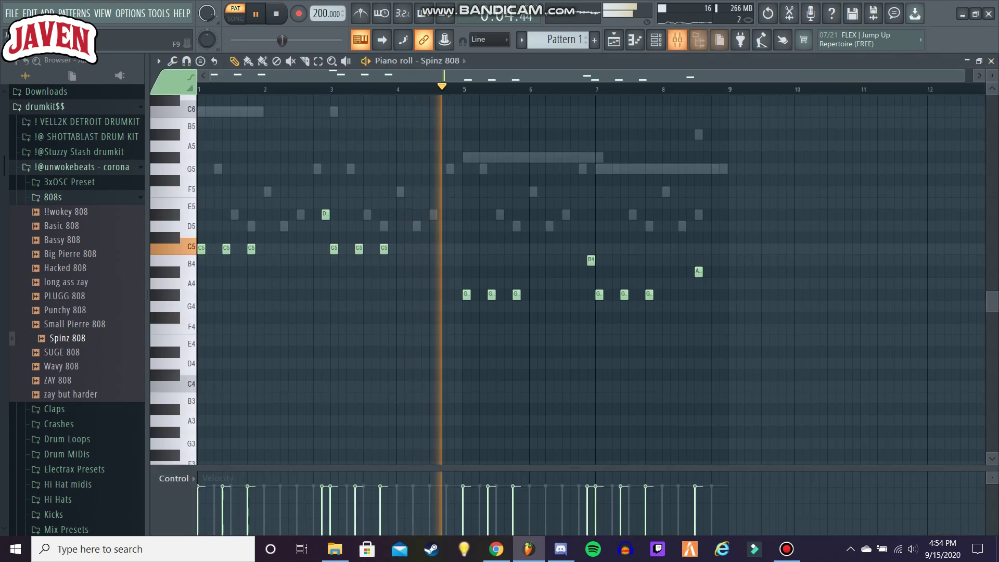
{"action": "key", "text": "F6"}
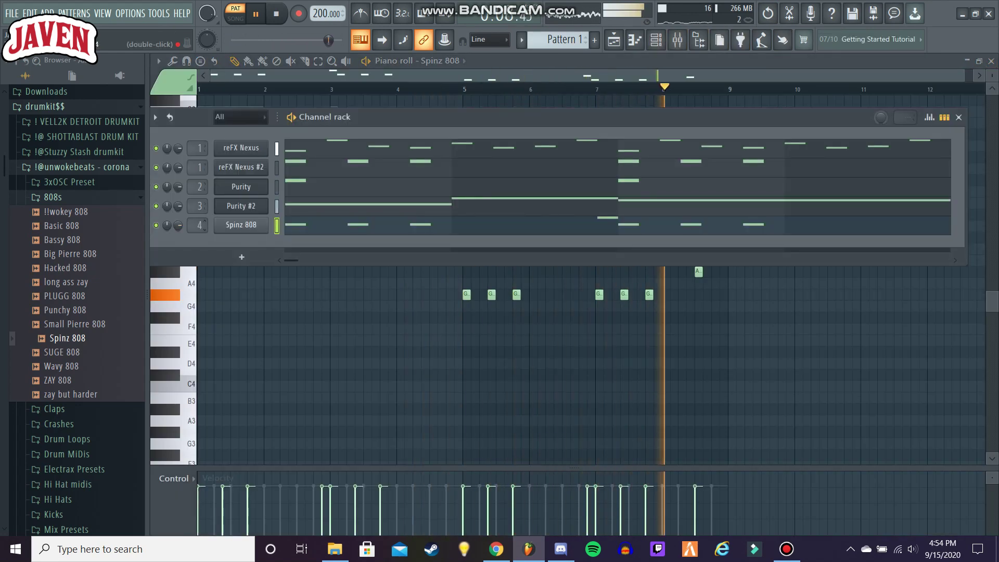
{"action": "key", "text": "F9"}
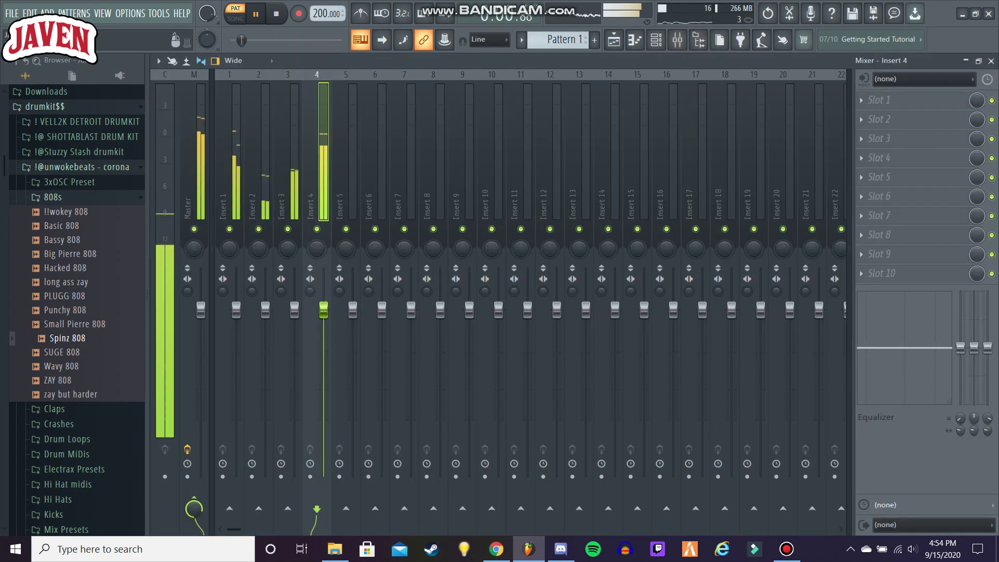
Step: Load Fruity parametric EQ 2 on Insert 4, boosting bands 1 and 4 and slightly cutting band 5
{"action": "left_click", "coordinate": [860, 101]}
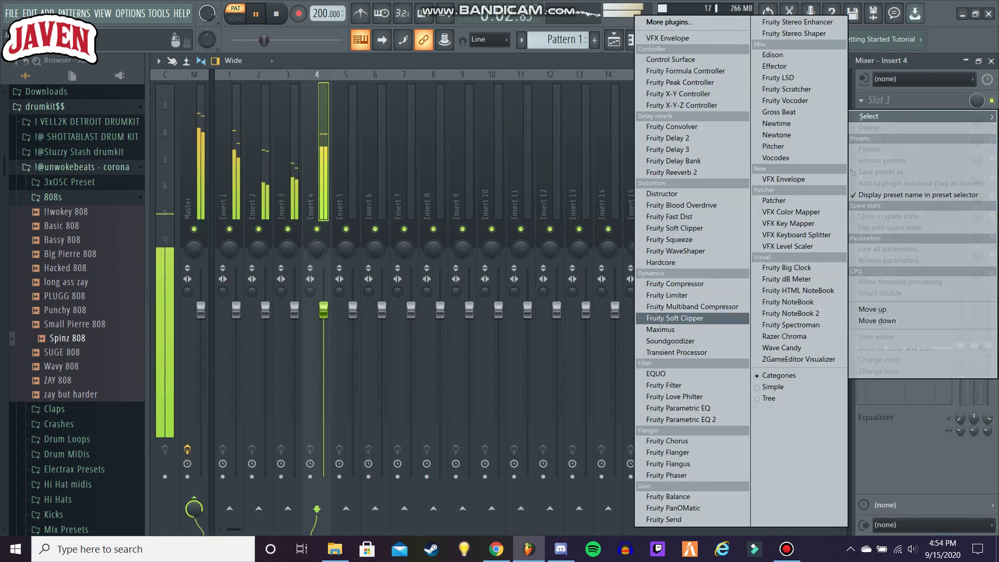
{"action": "left_click", "coordinate": [682, 419]}
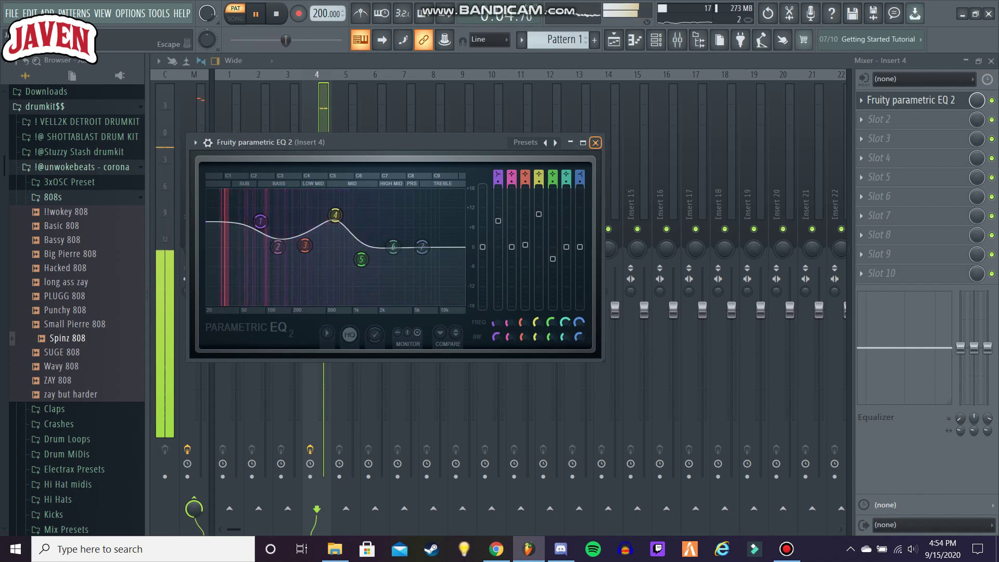
{"action": "left_click", "coordinate": [595, 142]}
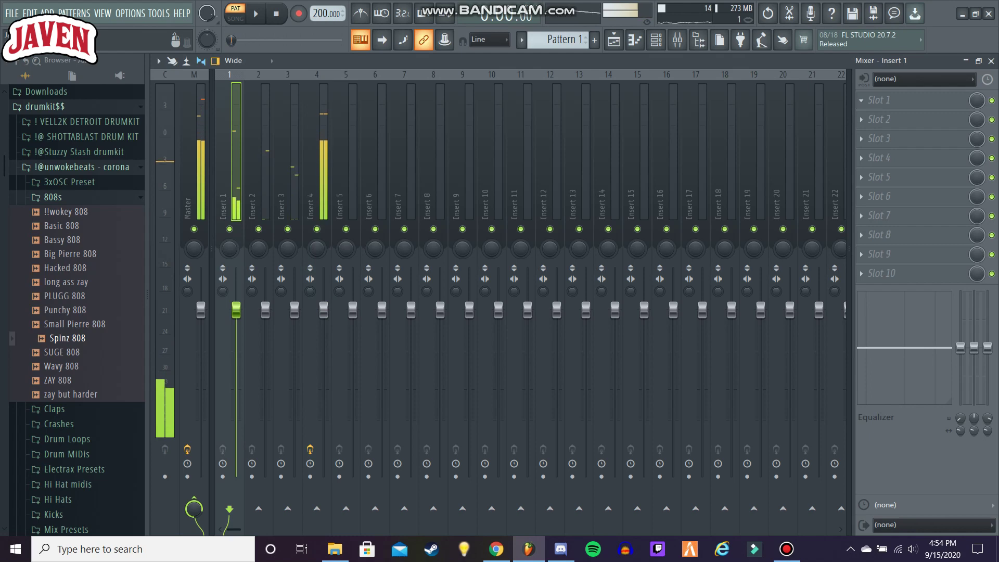
Step: Load Fruity parametric EQ 2 on Insert 1 and cut the lows with band 1's low shelf at about 200 Hz
{"action": "left_click", "coordinate": [861, 101]}
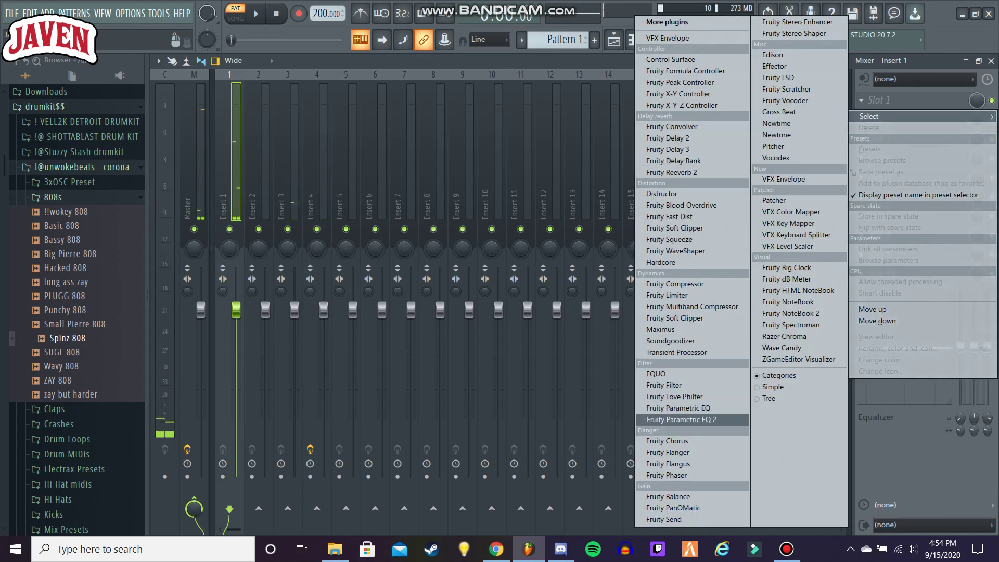
{"action": "left_click", "coordinate": [681, 419]}
{"action": "left_click_drag", "start_coordinate": [292, 336], "coordinate": [329, 337]}
{"action": "key", "text": "space"}
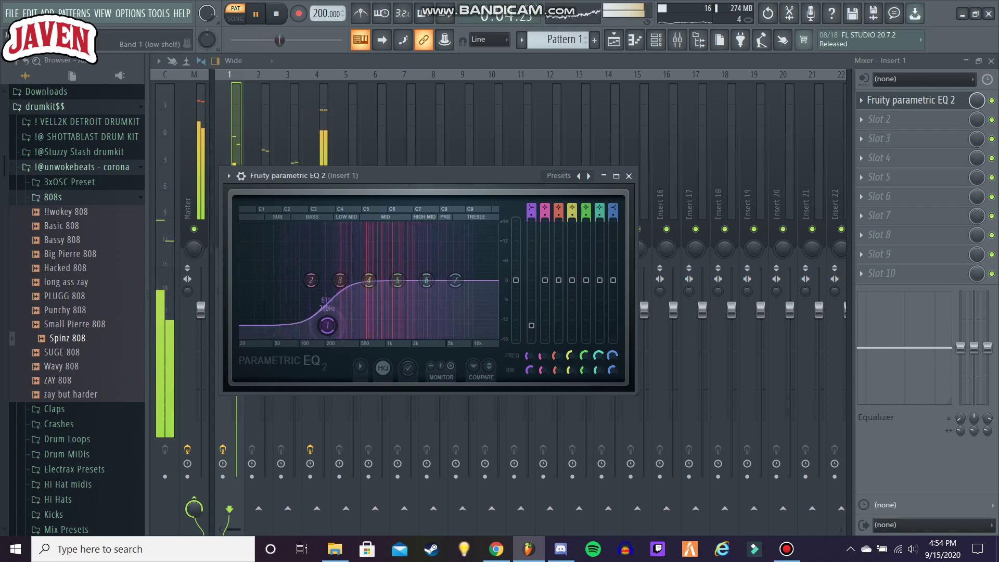
{"action": "left_click", "coordinate": [628, 176]}
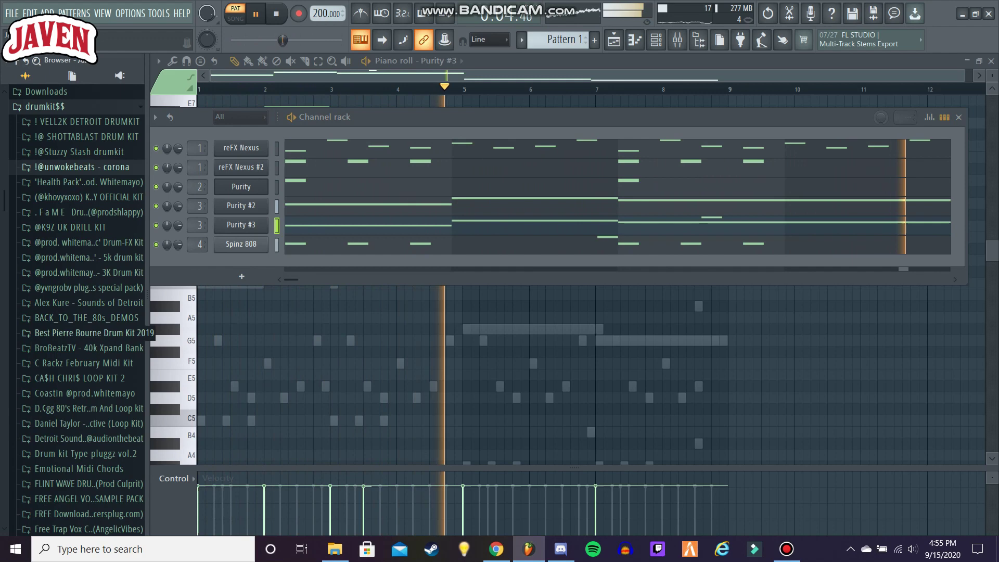
Step: Add Hat (2) from the Alex Kure - Sounds of Detroit kit as a channel and fill every second step
{"action": "left_click", "coordinate": [85, 302]}
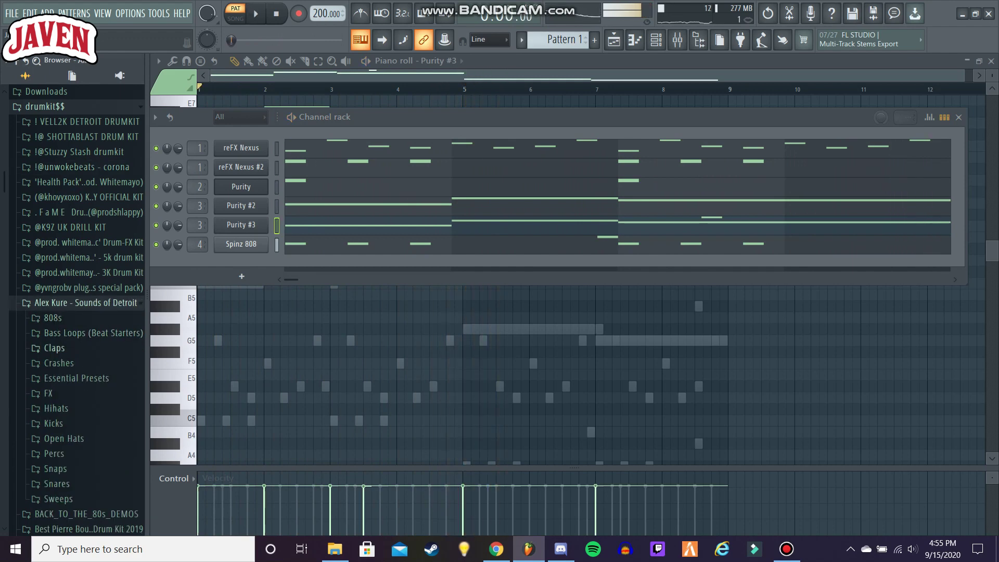
{"action": "left_click", "coordinate": [56, 407]}
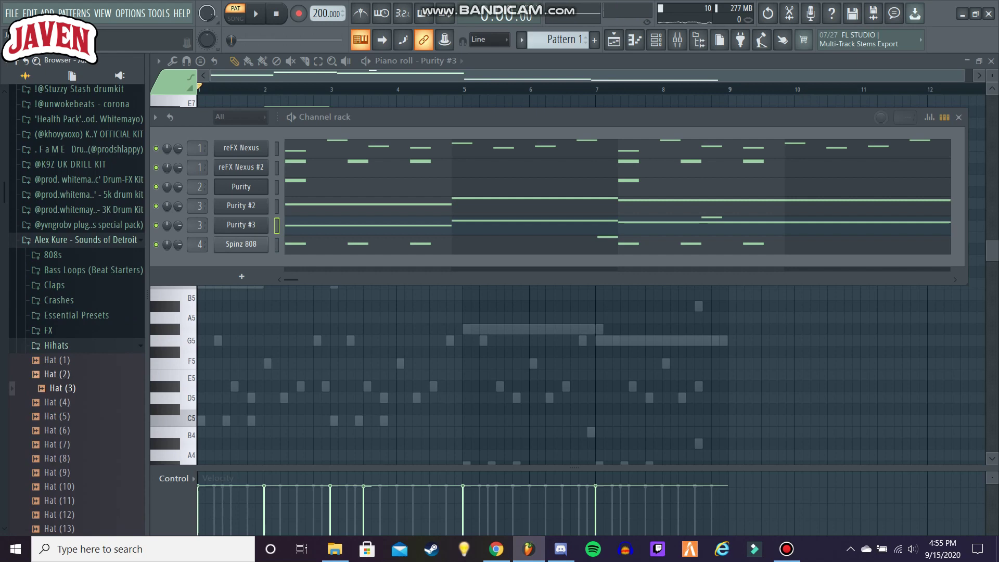
{"action": "left_click_drag", "start_coordinate": [240, 286], "coordinate": [241, 267]}
{"action": "right_click", "coordinate": [241, 264]}
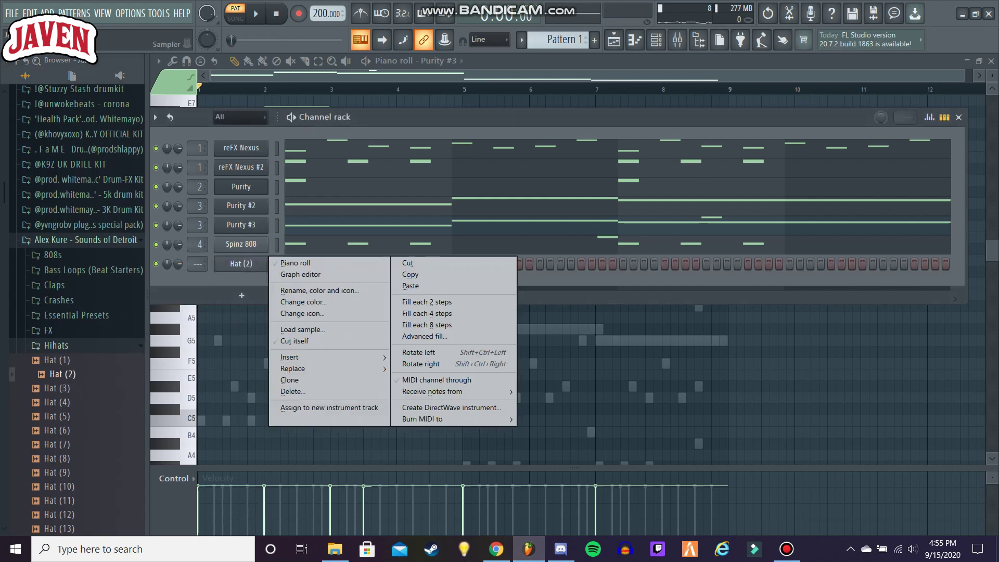
{"action": "left_click", "coordinate": [427, 302]}
{"action": "key", "text": "space"}
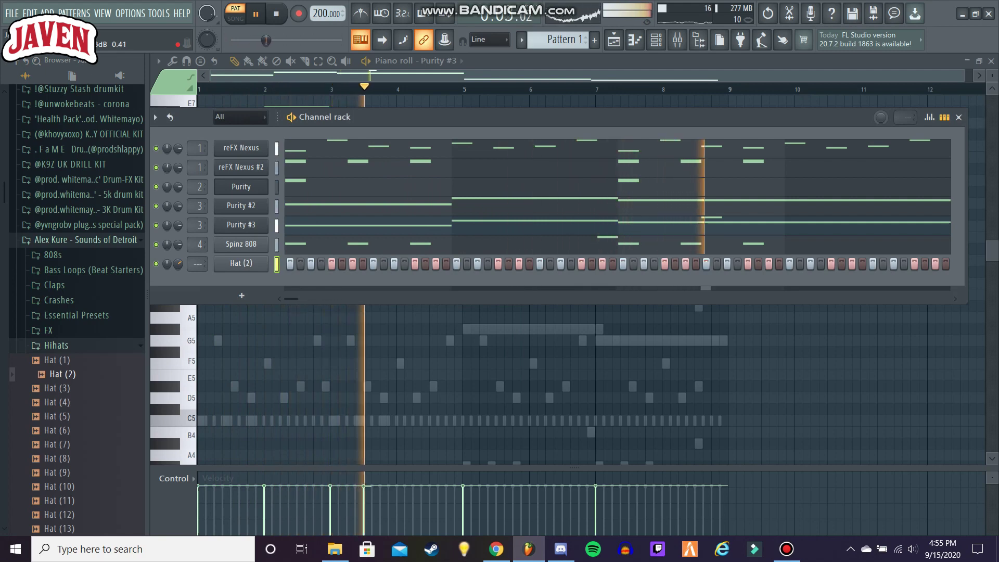
Step: Mute the Purity #3 channel and audition the pattern without it
{"action": "left_click", "coordinate": [57, 345]}
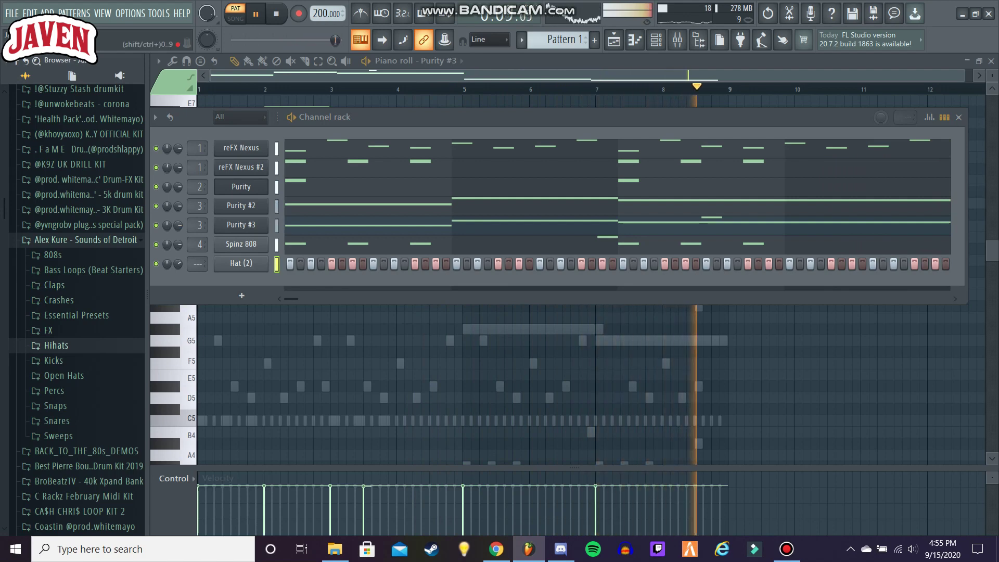
{"action": "key", "text": "space"}
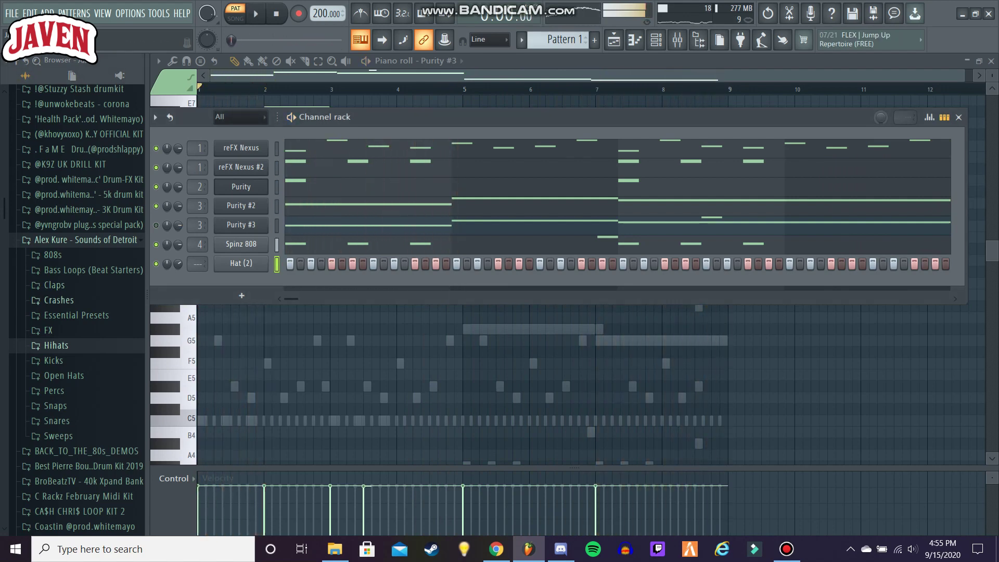
{"action": "key", "text": "space"}
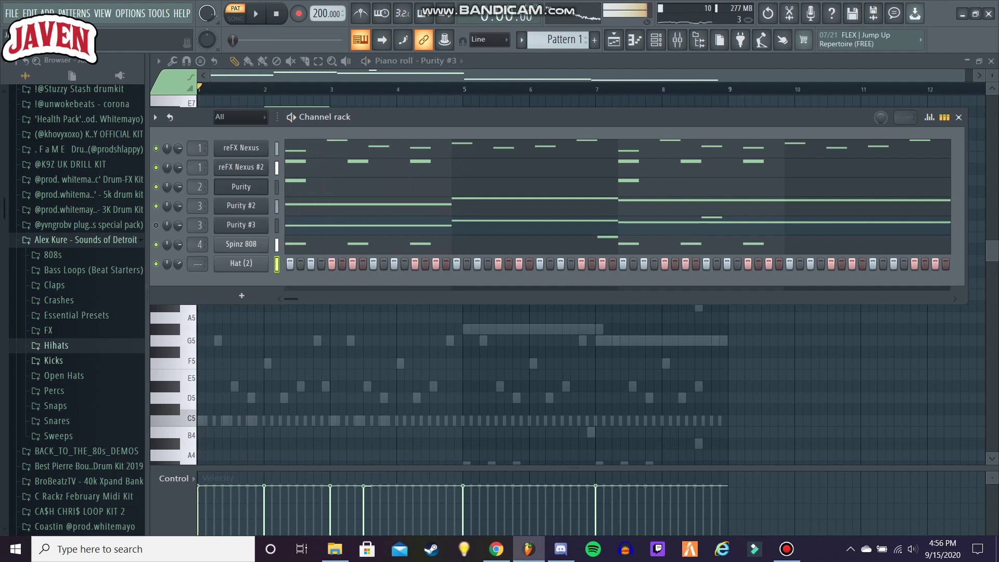
Step: Add Kick (2) from the kit's Kicks folder as a new channel with a hit on step 1
{"action": "left_click", "coordinate": [53, 360]}
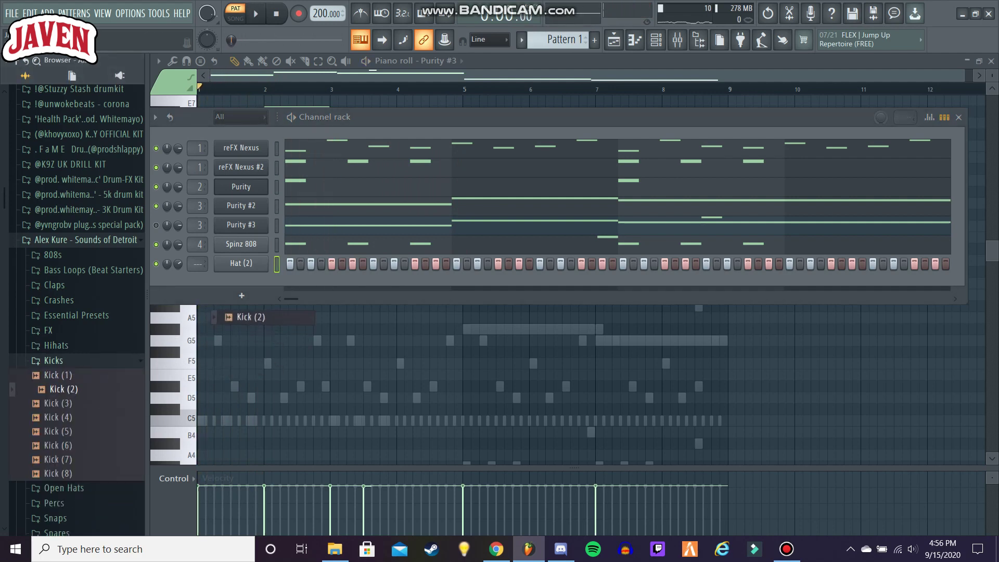
{"action": "left_click_drag", "start_coordinate": [221, 307], "coordinate": [223, 299]}
{"action": "key", "text": "space"}
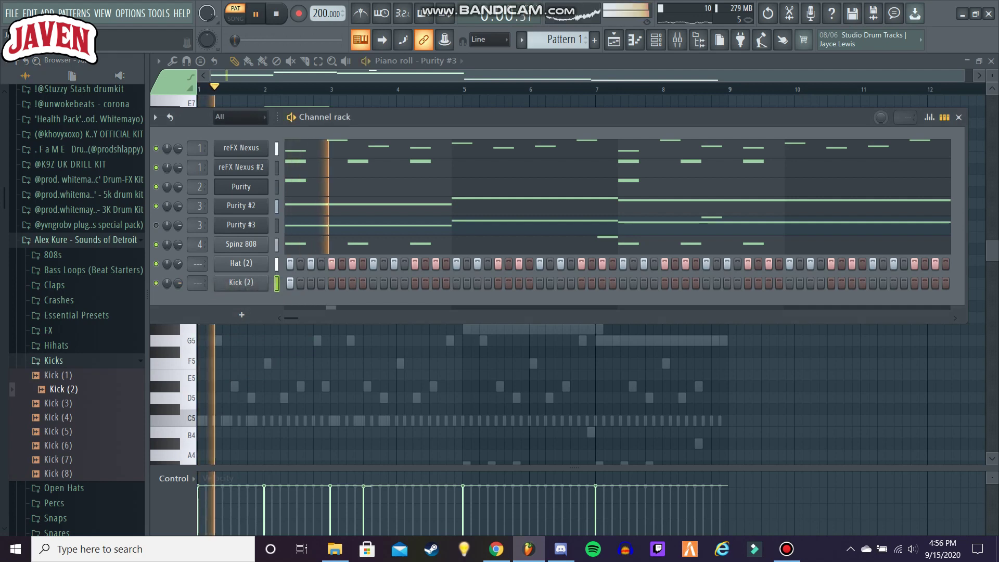
Step: Program further Kick (2) hits on steps 7, 13, 21, 31, 33, 39 and 45 and play the pattern
{"action": "left_click", "coordinate": [414, 283]}
{"action": "left_click", "coordinate": [497, 283]}
{"action": "left_click", "coordinate": [602, 283]}
{"action": "key", "text": "space"}
{"action": "key", "text": "space"}
{"action": "left_click", "coordinate": [623, 282]}
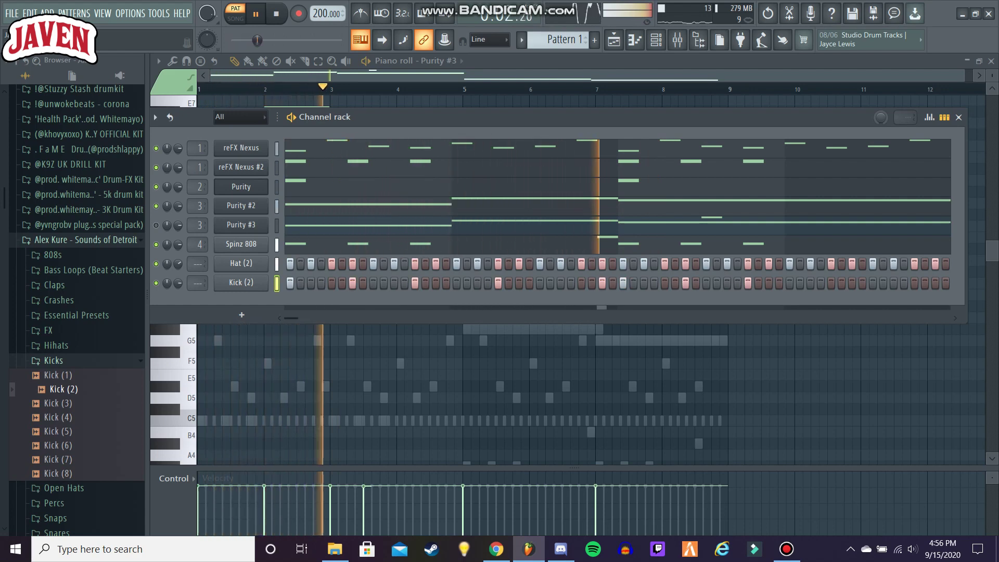
{"action": "mouse_move", "coordinate": [292, 318]}
{"action": "left_mouse_down"}
{"action": "mouse_move", "coordinate": [314, 318]}
{"action": "mouse_move", "coordinate": [291, 318]}
{"action": "mouse_move", "coordinate": [301, 318]}
{"action": "left_mouse_up"}
{"action": "key", "text": "space"}
{"action": "key", "text": "space"}
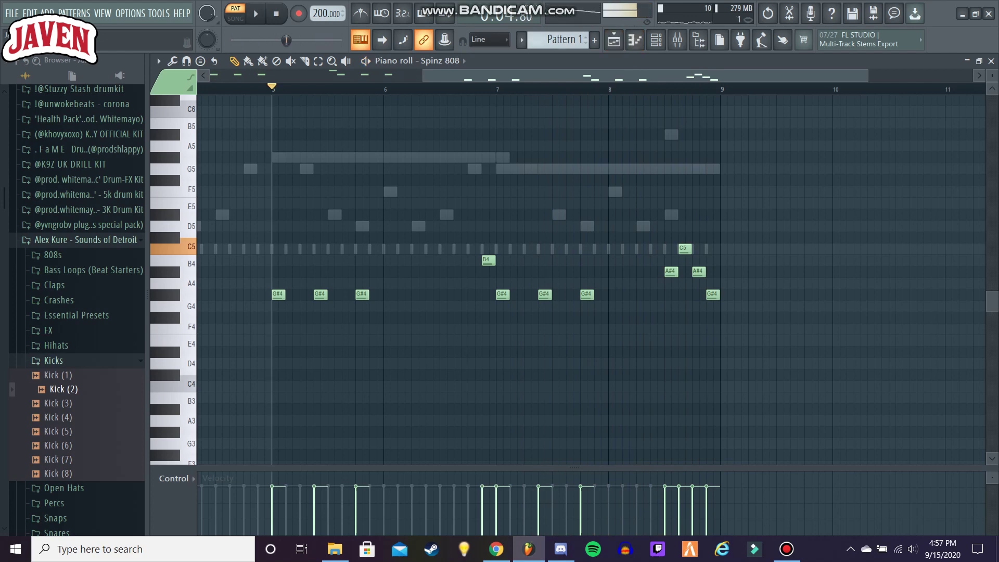
Step: Route the Kick (2) channel to mixer track 5 while the pattern plays
{"action": "left_click_drag", "start_coordinate": [423, 76], "coordinate": [210, 76]}
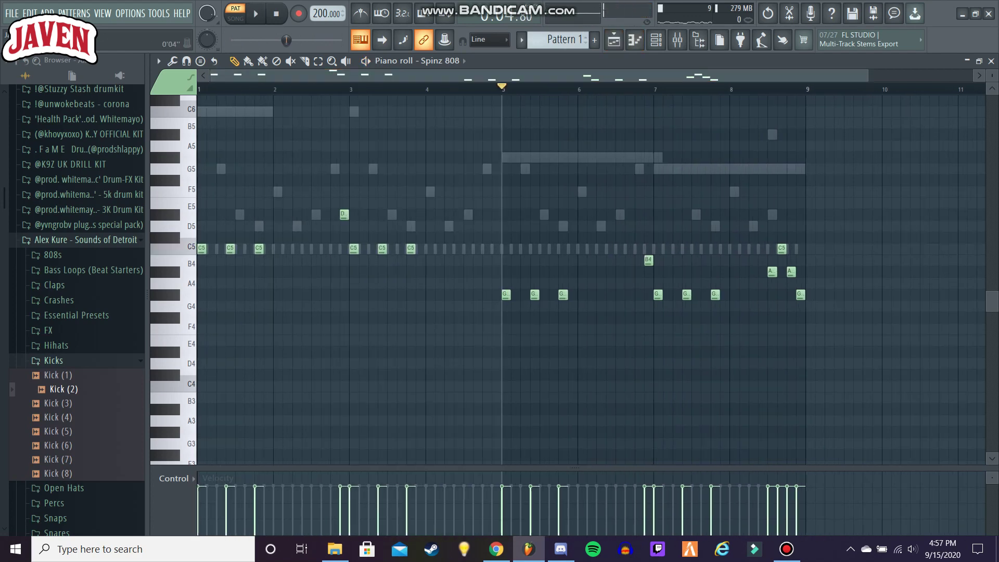
{"action": "key", "text": "F6"}
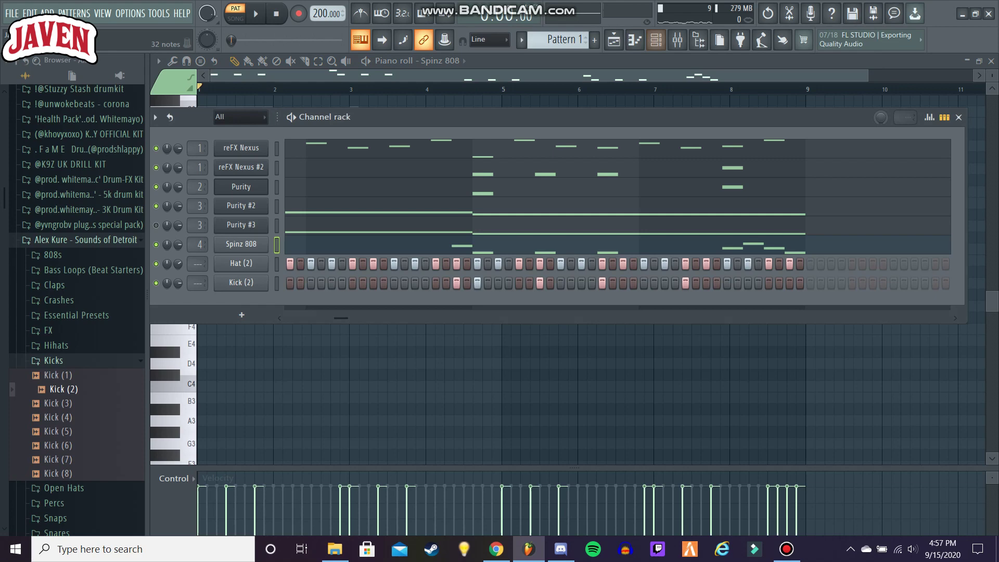
{"action": "left_click_drag", "start_coordinate": [340, 318], "coordinate": [292, 318]}
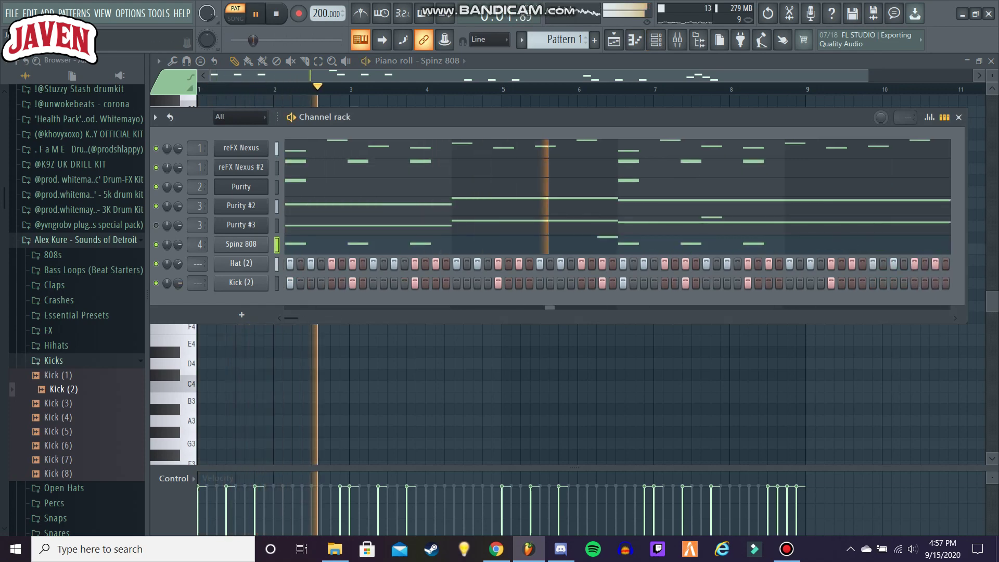
{"action": "left_click_drag", "start_coordinate": [197, 283], "coordinate": [197, 276]}
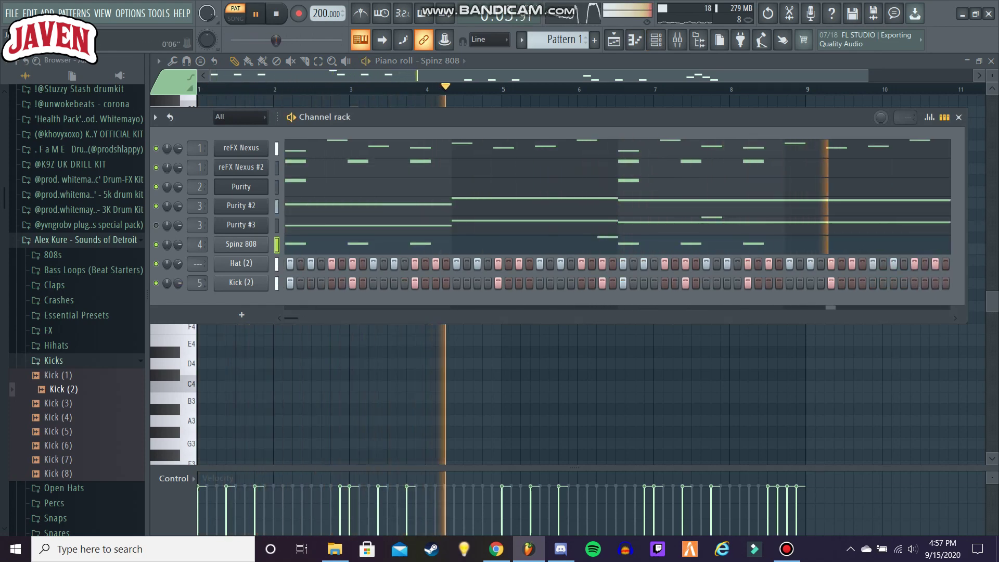
Step: Load Fruity Parametric EQ 2 on mixer Insert 5 and moderately boost low-shelf band 1 and band 5 for the kick
{"action": "key", "text": "F9"}
{"action": "left_click", "coordinate": [884, 100]}
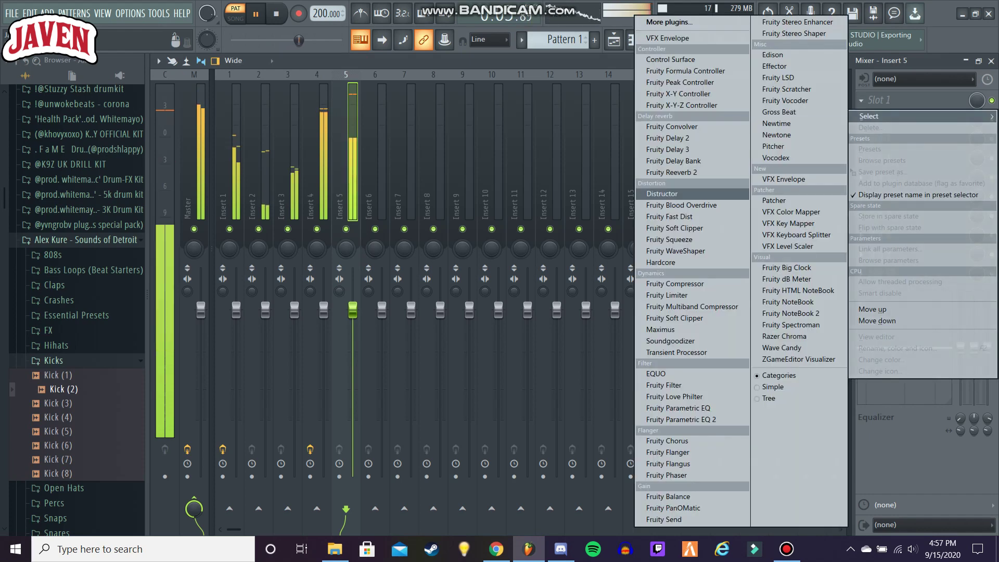
{"action": "left_click", "coordinate": [681, 419]}
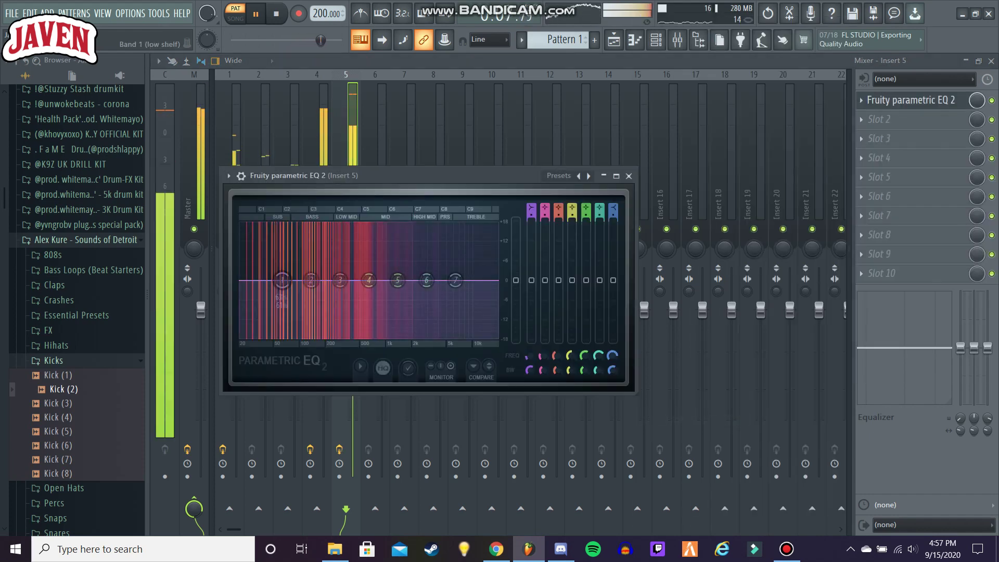
{"action": "left_click_drag", "start_coordinate": [289, 260], "coordinate": [284, 264]}
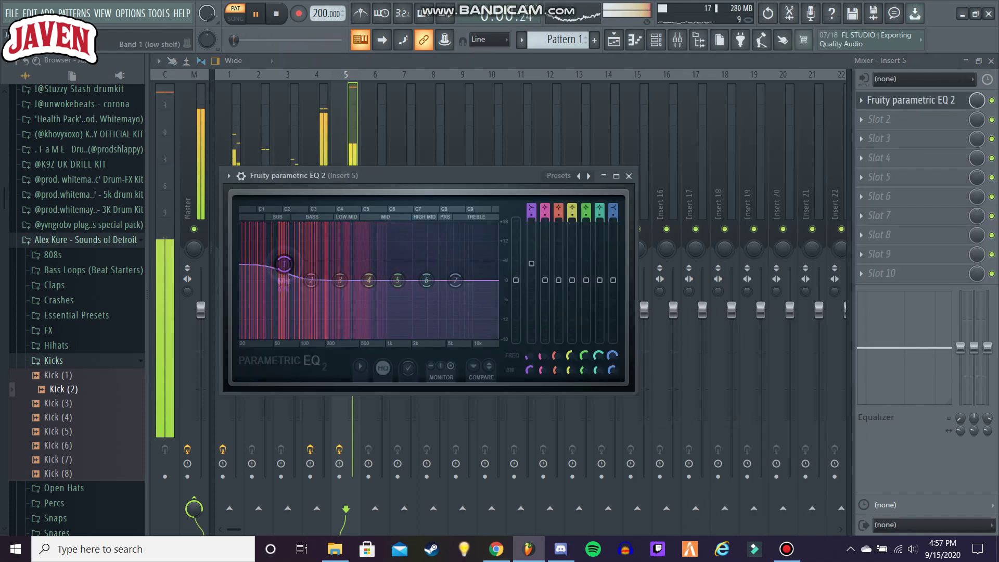
{"action": "mouse_move", "coordinate": [397, 280]}
{"action": "left_mouse_down"}
{"action": "mouse_move", "coordinate": [397, 252]}
{"action": "mouse_move", "coordinate": [395, 265]}
{"action": "left_mouse_up"}
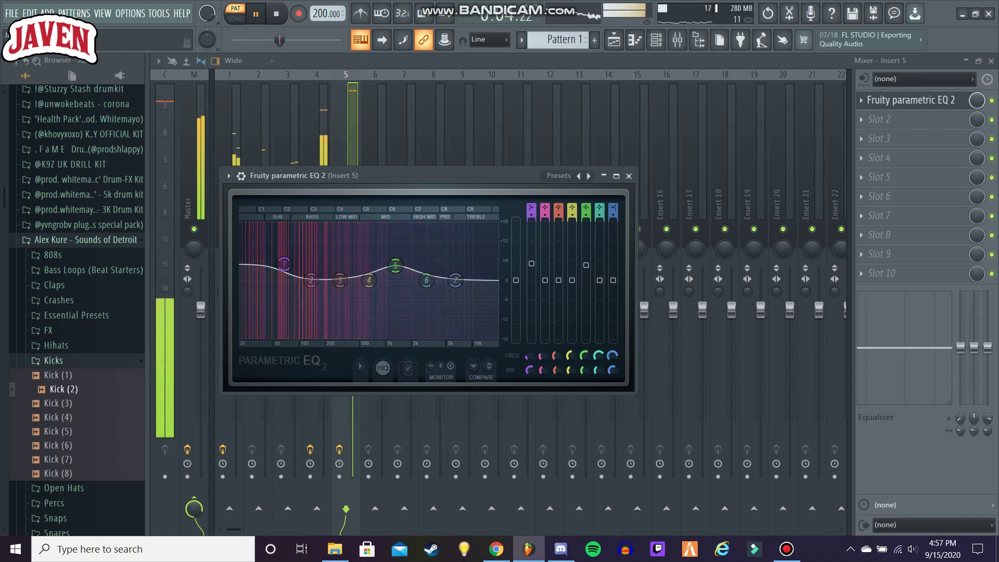
{"action": "left_click", "coordinate": [628, 175]}
{"action": "left_click", "coordinate": [991, 61]}
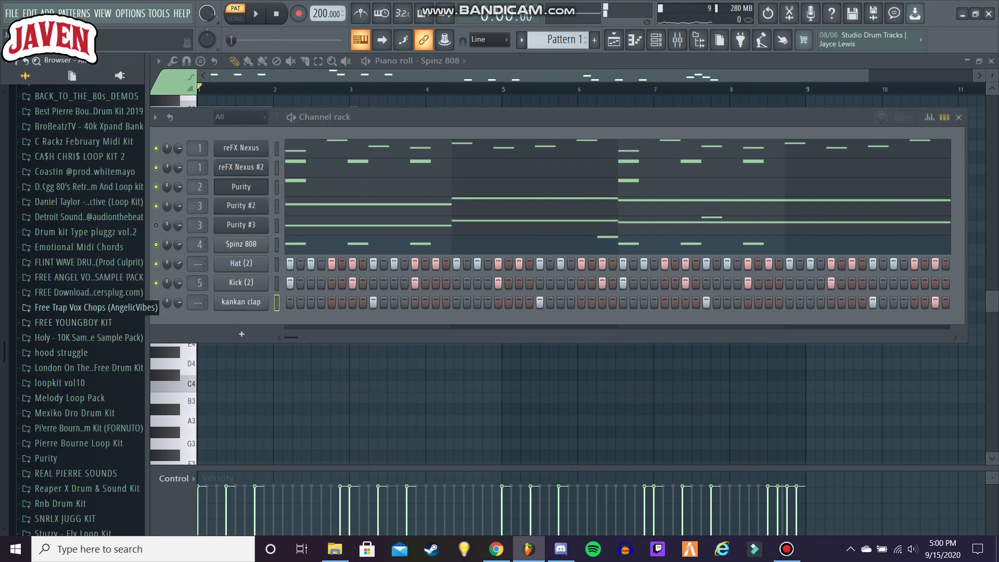
Step: Replace the kankan clap sample with Clap (5) from the Detroit Sound kit's D Claps folder and play the pattern
{"action": "left_click", "coordinate": [86, 217]}
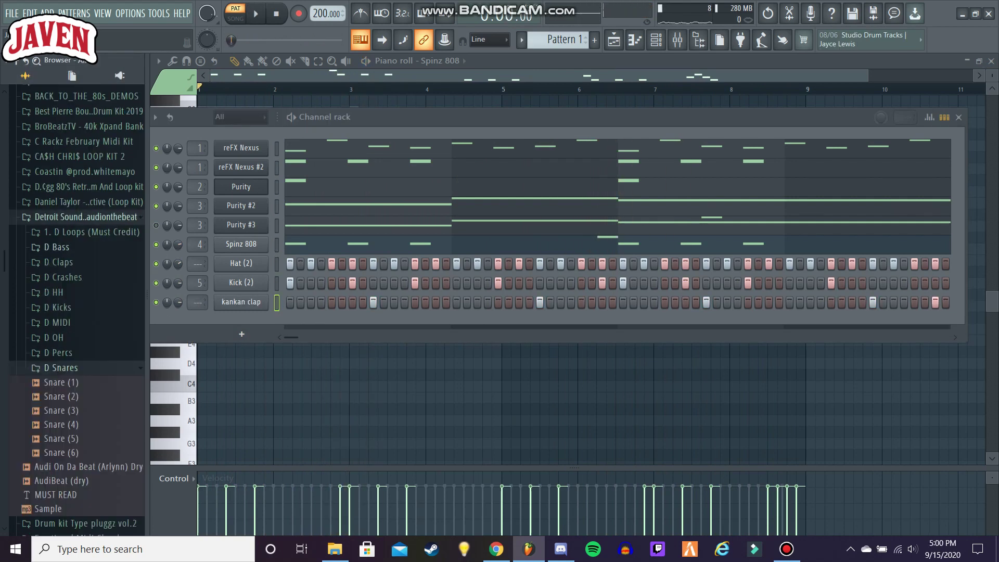
{"action": "left_click", "coordinate": [57, 248]}
{"action": "left_click", "coordinate": [59, 374]}
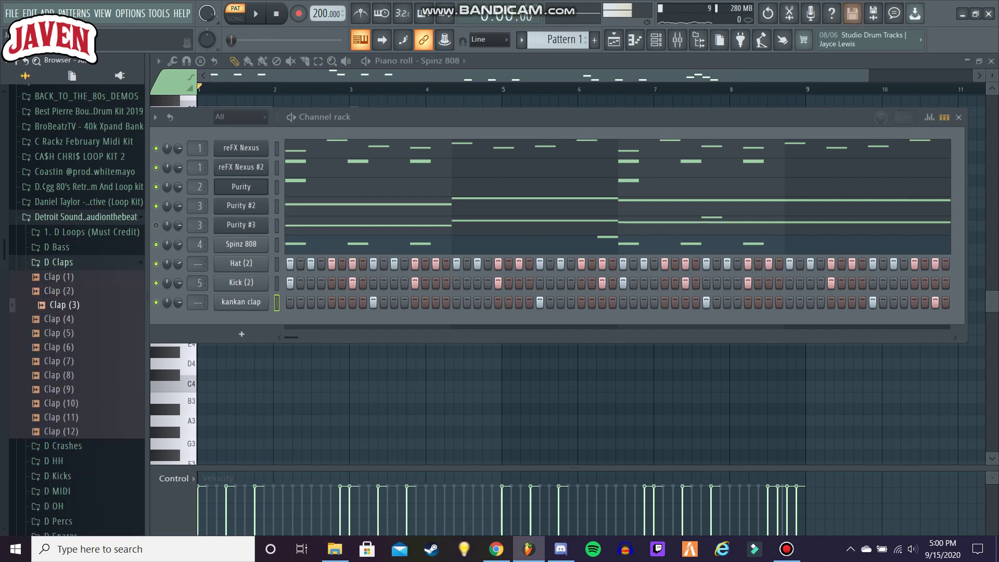
{"action": "key", "text": "Down"}
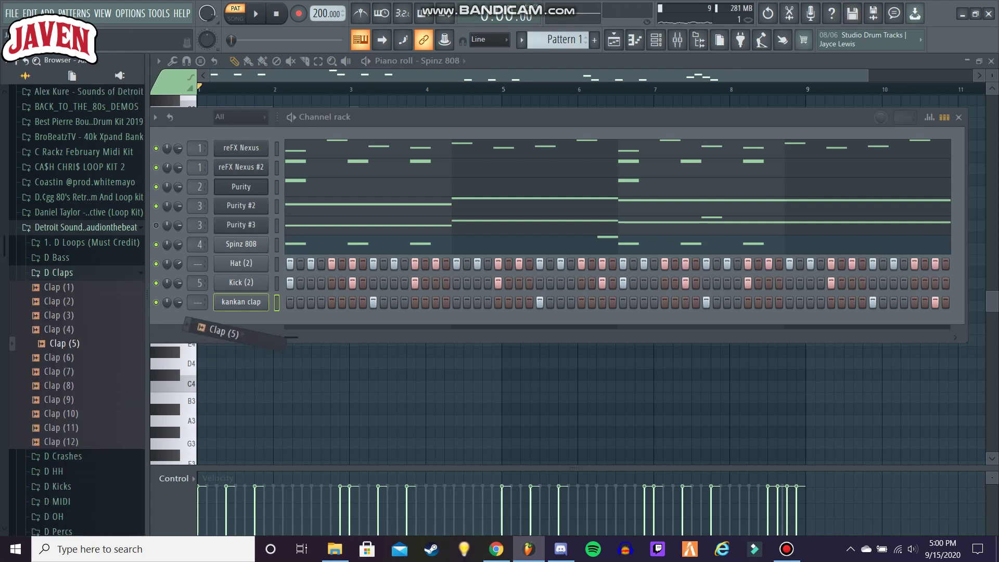
{"action": "left_click_drag", "start_coordinate": [241, 302], "coordinate": [241, 302]}
{"action": "key", "text": "space"}
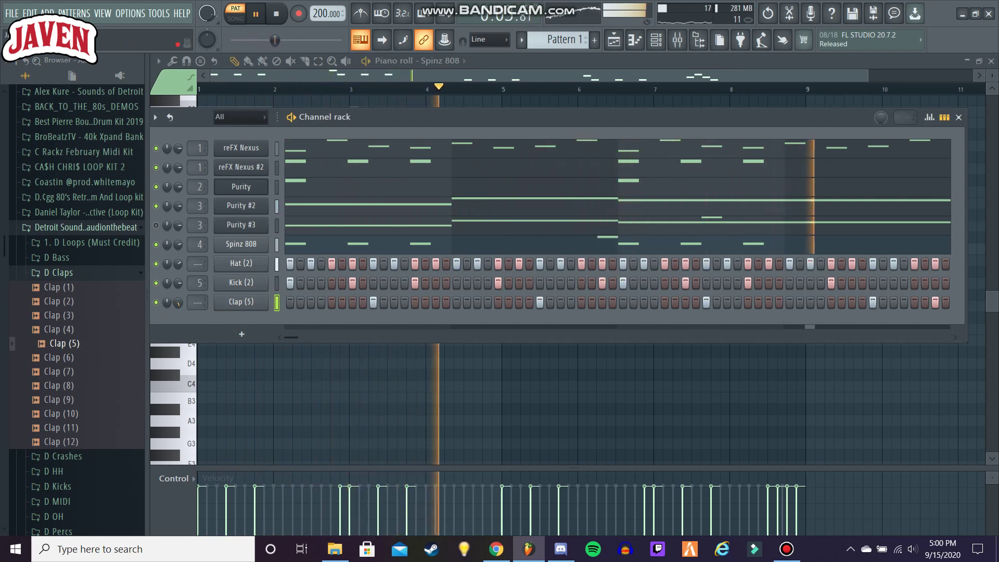
Step: Add two Clap (5) notes at C5 near the end of bar 4, on steps 61 and 63, and replay the pattern
{"action": "left_click", "coordinate": [442, 61]}
{"action": "left_click", "coordinate": [442, 61]}
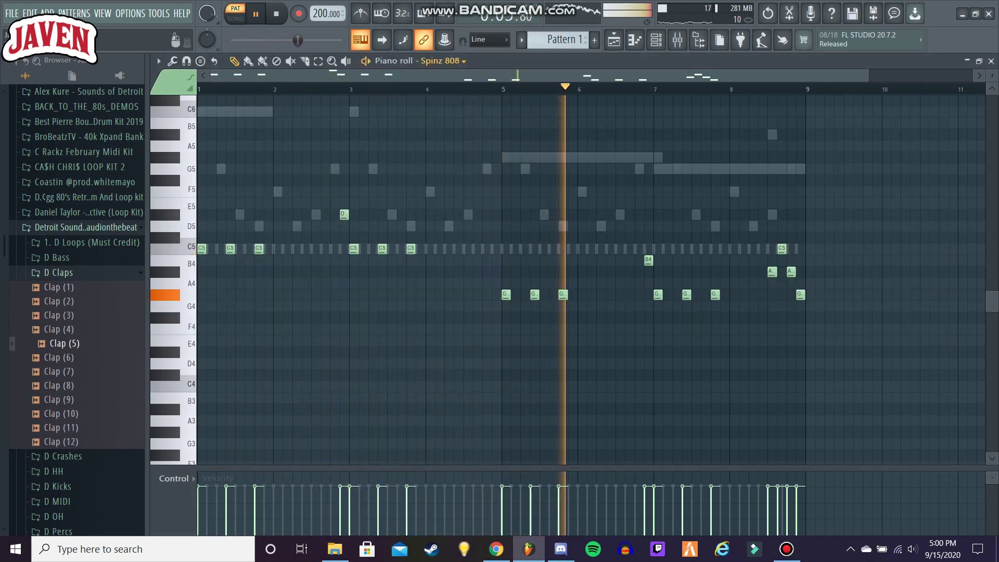
{"action": "left_click", "coordinate": [444, 176]}
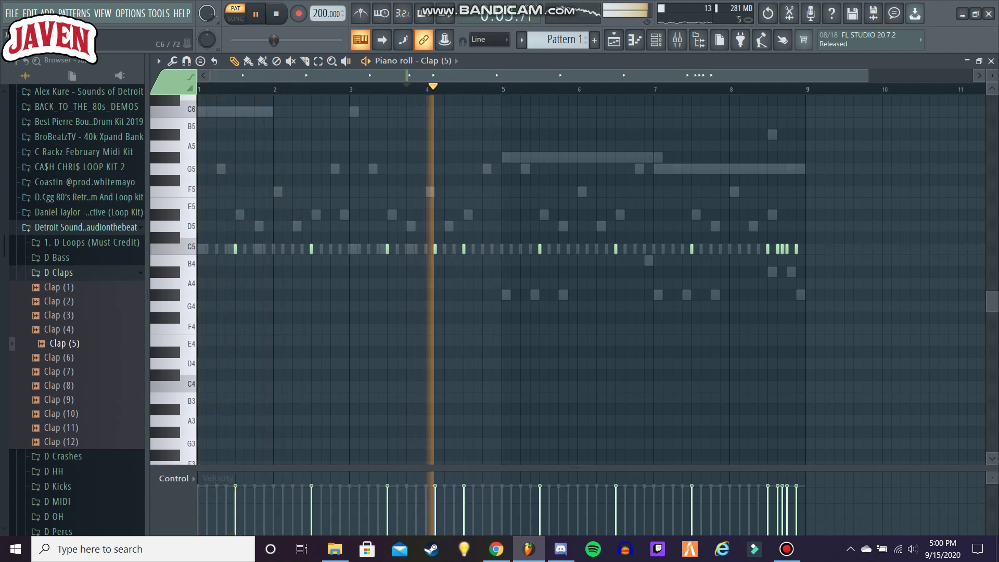
{"action": "left_click", "coordinate": [483, 249]}
{"action": "key", "text": "space"}
{"action": "key", "text": "space"}
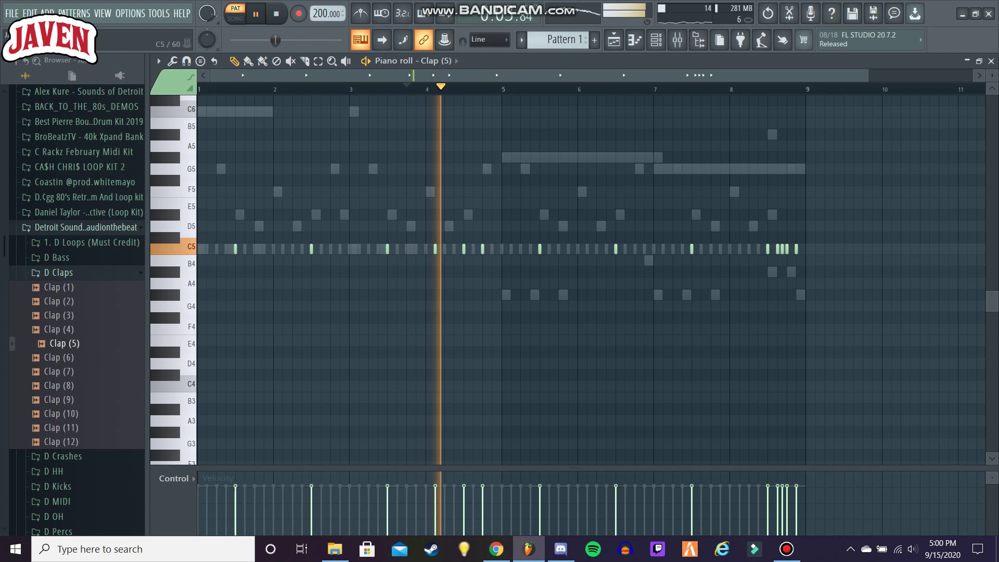
{"action": "left_click", "coordinate": [491, 250]}
{"action": "key", "text": "space"}
{"action": "key", "text": "space"}
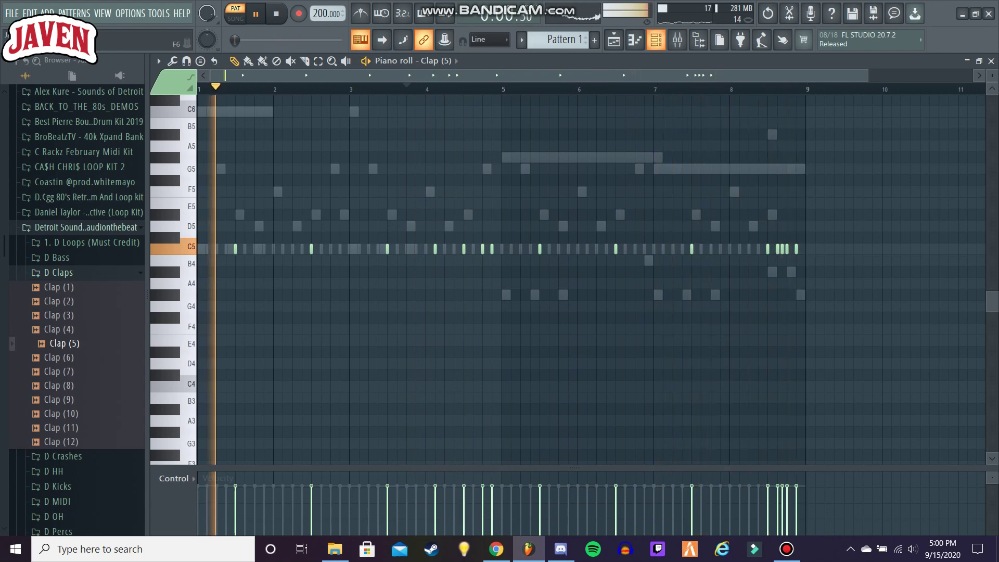
Step: Place Pattern 1 on Track 1 of the playlist, starting at bar 1
{"action": "key", "text": "F6"}
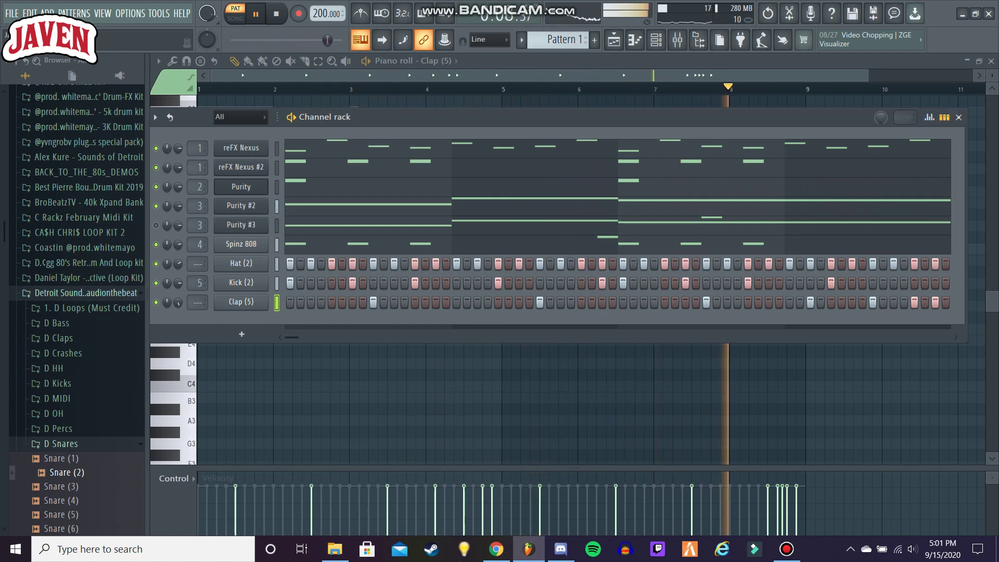
{"action": "key", "text": "F5"}
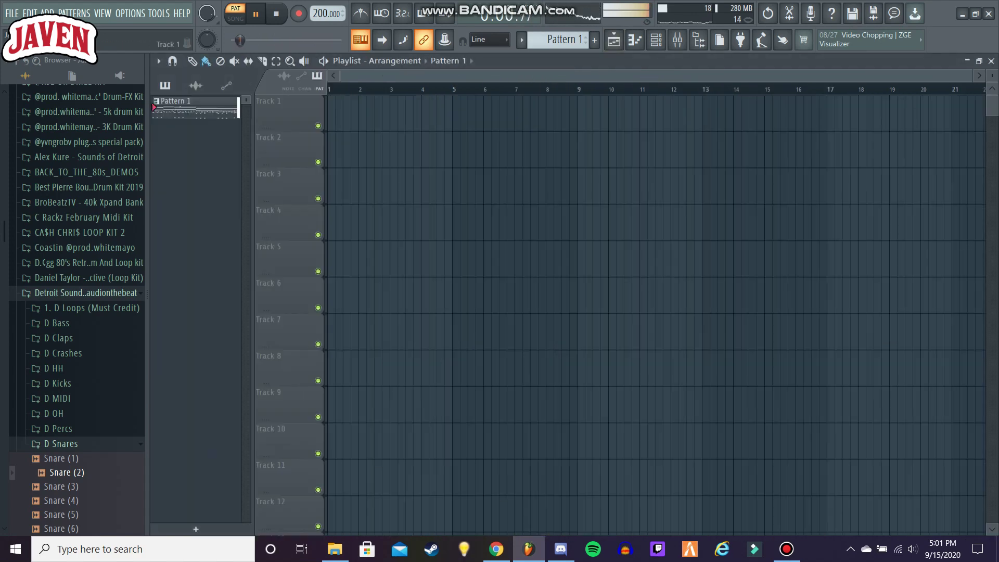
{"action": "left_click", "coordinate": [354, 115]}
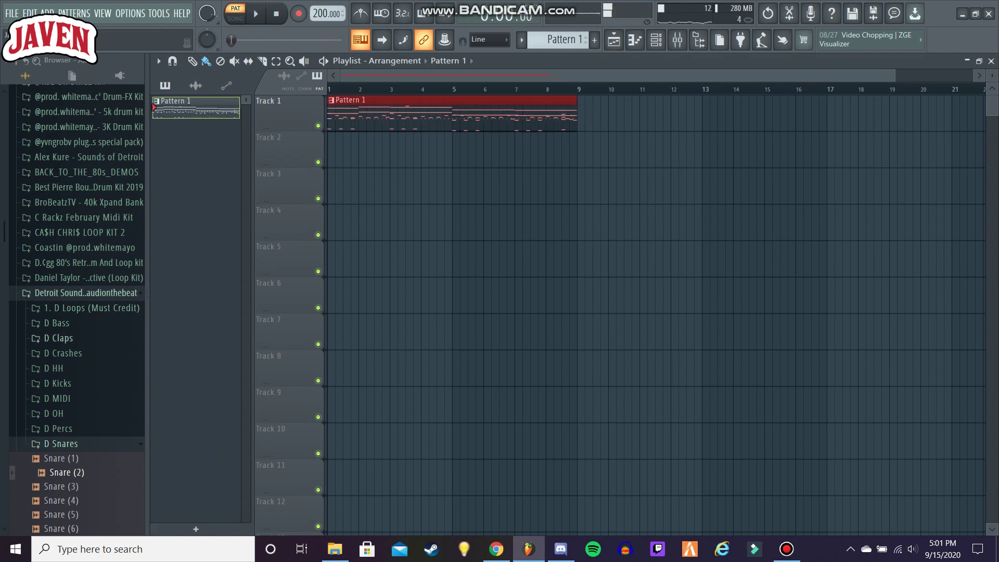
Step: Place Crash (6) from the D Crashes folder on playlist Track 2 at bar 1 and play the song
{"action": "left_click", "coordinate": [63, 353]}
{"action": "left_click", "coordinate": [66, 368]}
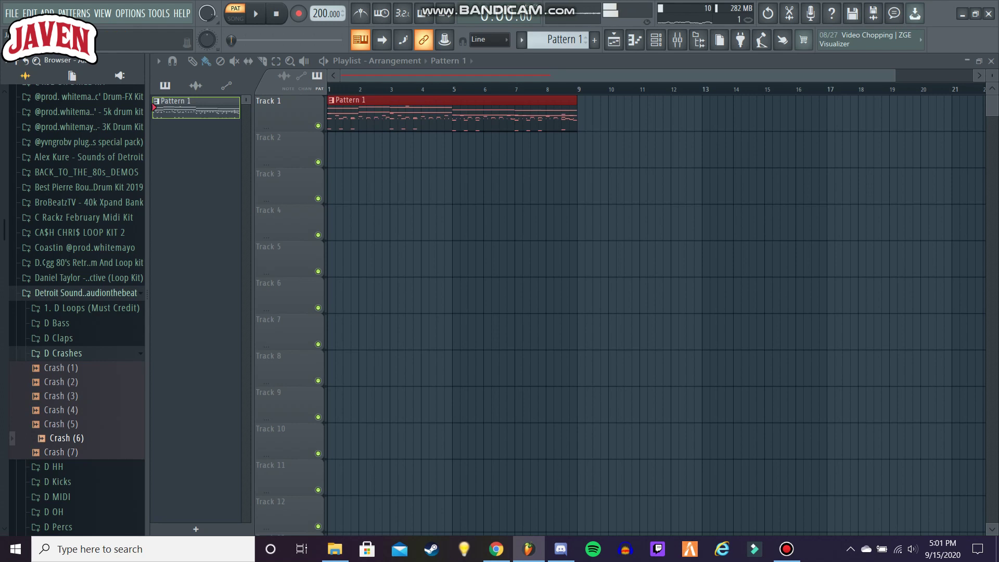
{"action": "left_click_drag", "start_coordinate": [201, 369], "coordinate": [311, 187]}
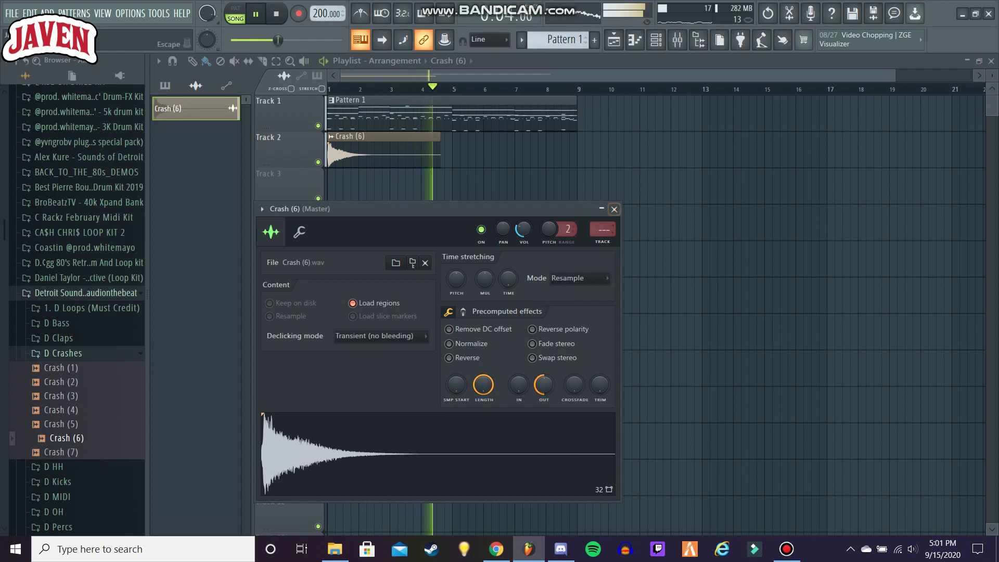
{"action": "key", "text": "F5"}
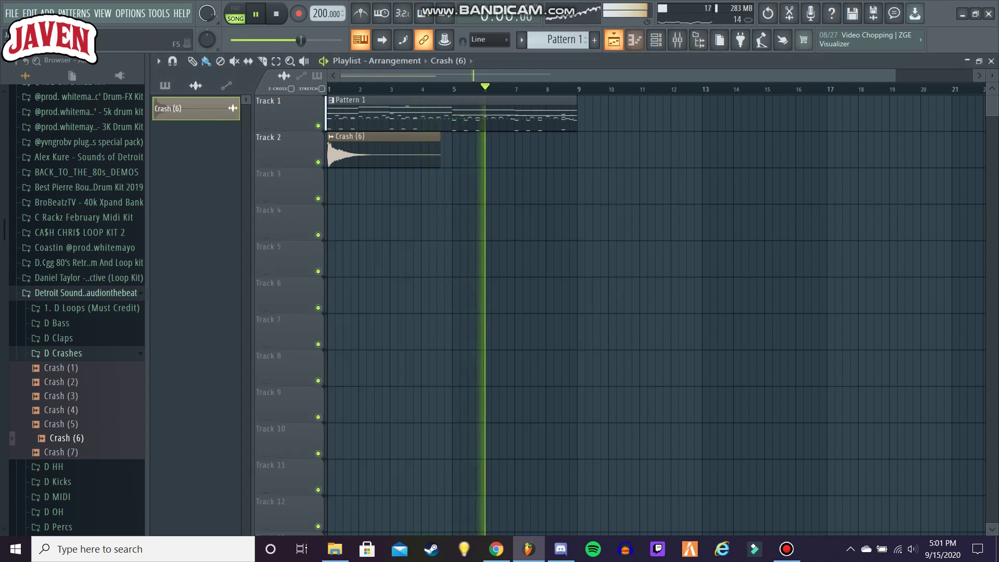
Step: Switch the Channel rack filter from Audio to All so every channel is listed
{"action": "key", "text": "F5"}
{"action": "key", "text": "F7"}
{"action": "key", "text": "F6"}
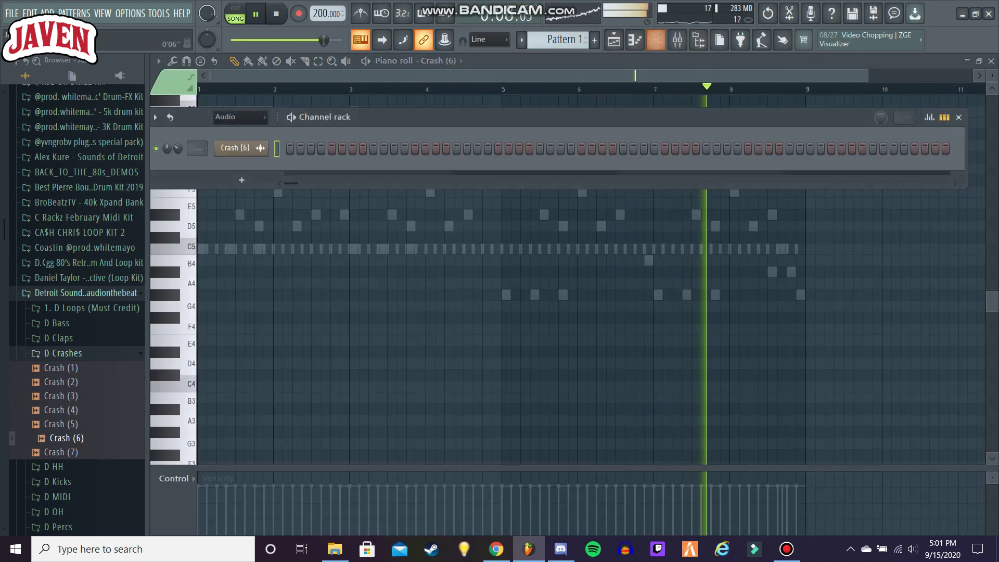
{"action": "left_click", "coordinate": [240, 117]}
{"action": "left_click", "coordinate": [232, 130]}
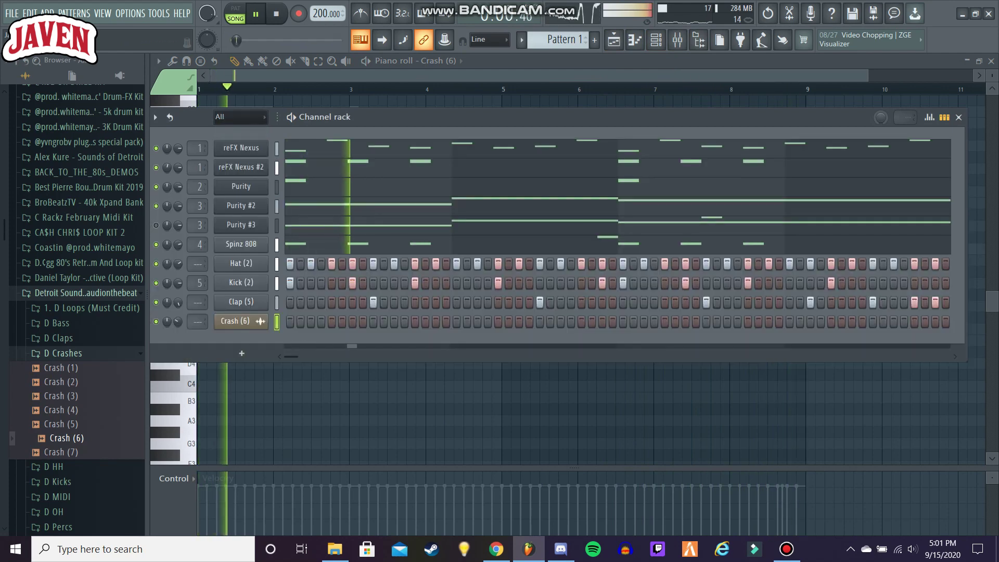
Step: Stop playback and replace the Claves sample with Bop from the Alex Kure kit's Percs folder
{"action": "key", "text": "space"}
{"action": "scroll", "coordinate": [77, 310], "scroll_direction": "down", "scroll_amount": 3}
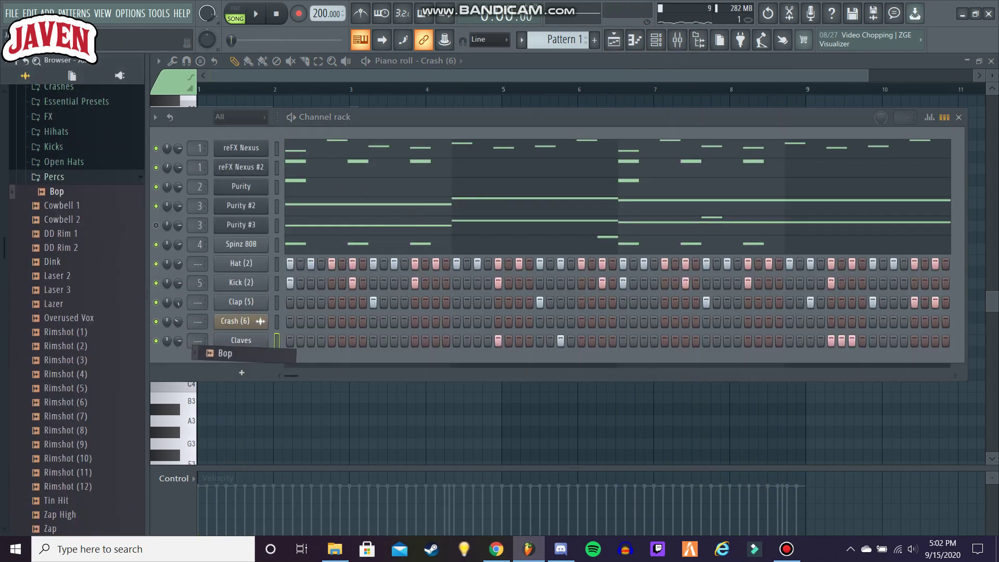
{"action": "key", "text": "F6"}
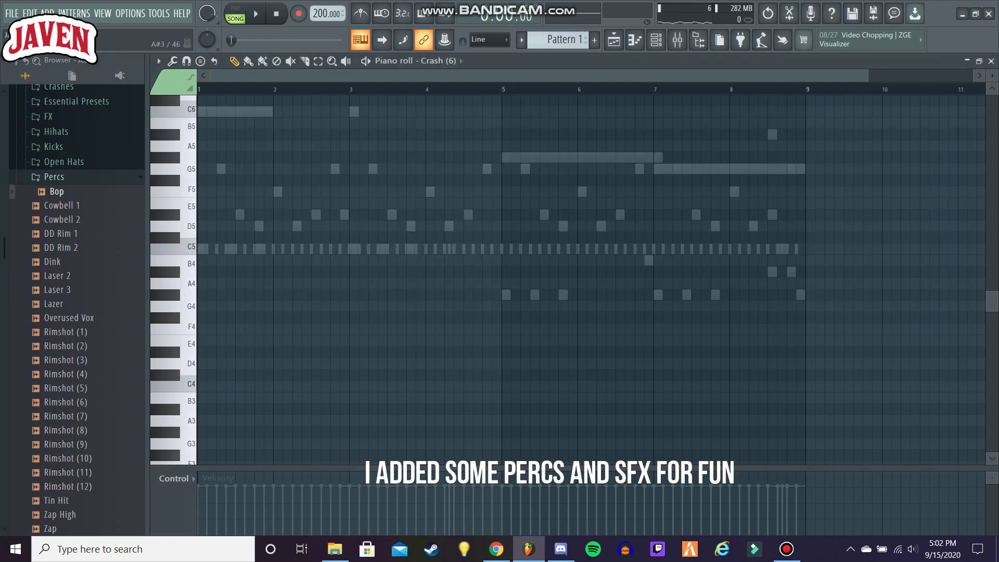
Step: Raise the Bop channel's notes from C5 to C7 in the piano roll and play the song
{"action": "scroll", "coordinate": [494, 410], "scroll_direction": "up", "scroll_amount": 4}
{"action": "left_click", "coordinate": [441, 60]}
{"action": "left_click", "coordinate": [453, 209]}
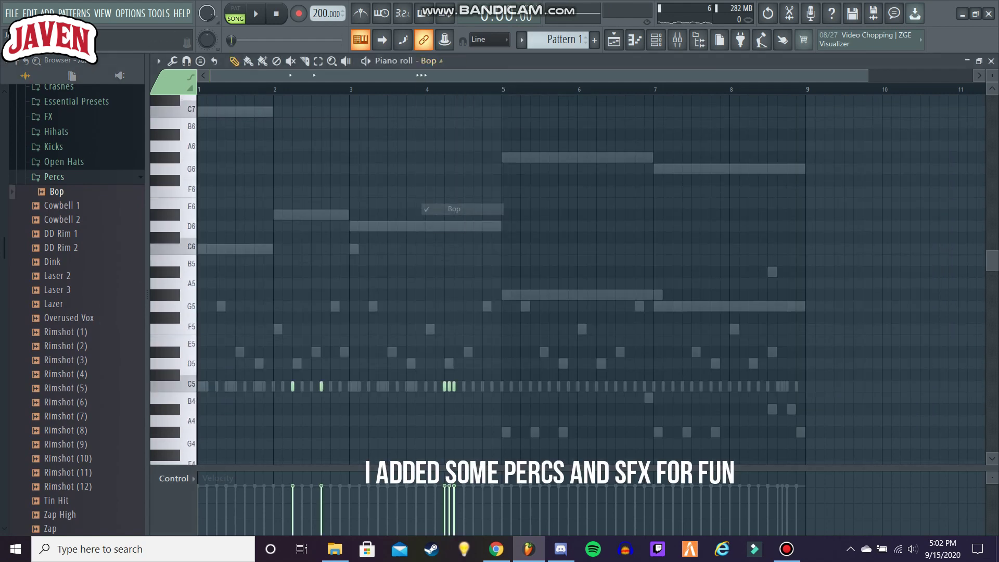
{"action": "key", "text": "space"}
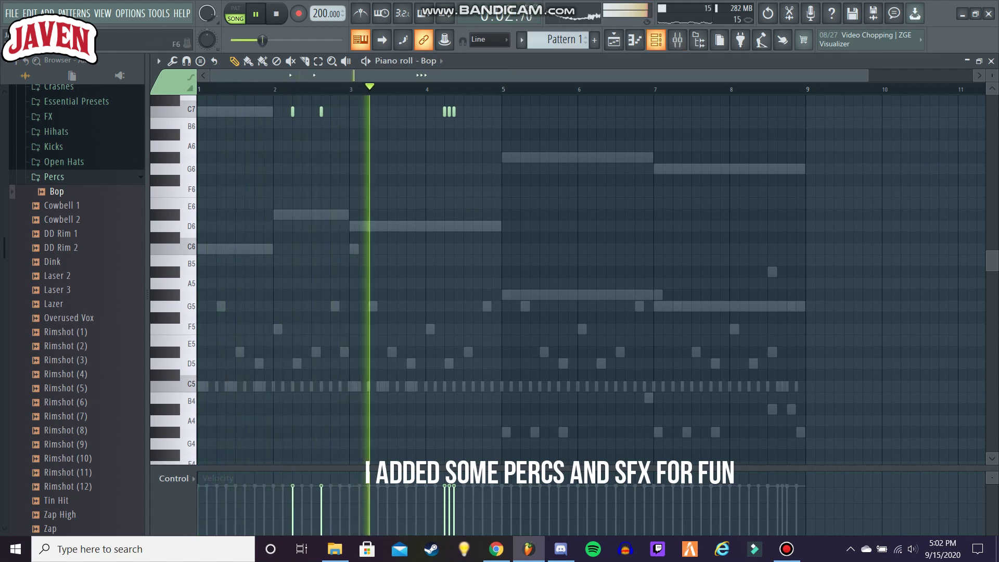
Step: Add Laser 3 from the Alex Kure kit's Percs folder as a new channel below Bop, with hits on steps 1 and 3
{"action": "key", "text": "F6"}
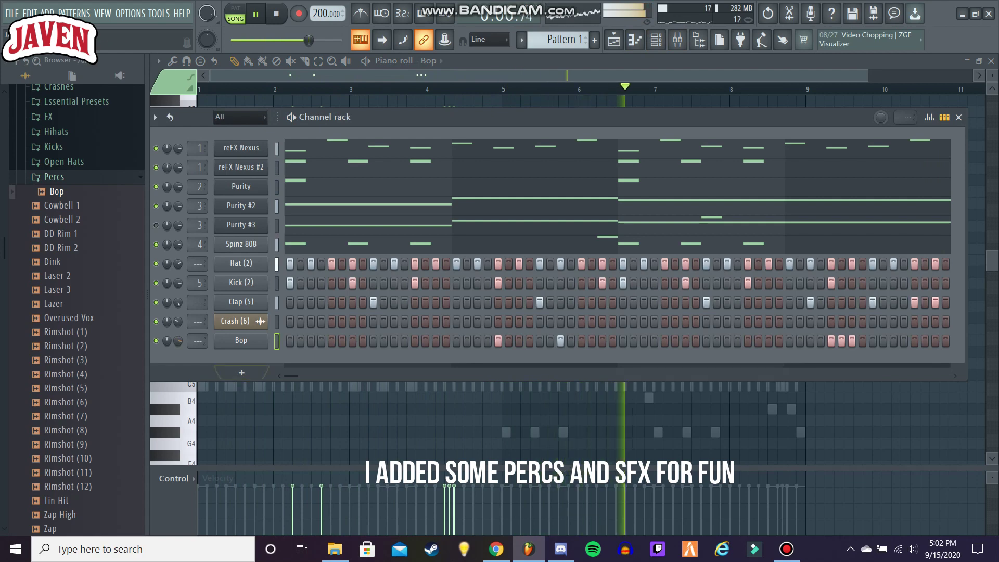
{"action": "scroll", "coordinate": [77, 307], "scroll_direction": "up", "scroll_amount": 4}
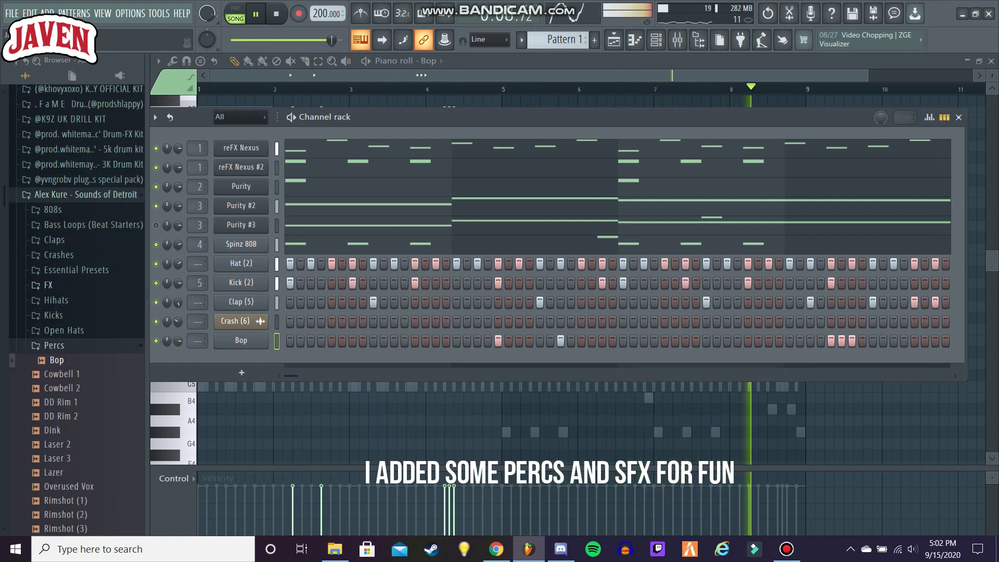
{"action": "scroll", "coordinate": [77, 307], "scroll_direction": "up", "scroll_amount": 6}
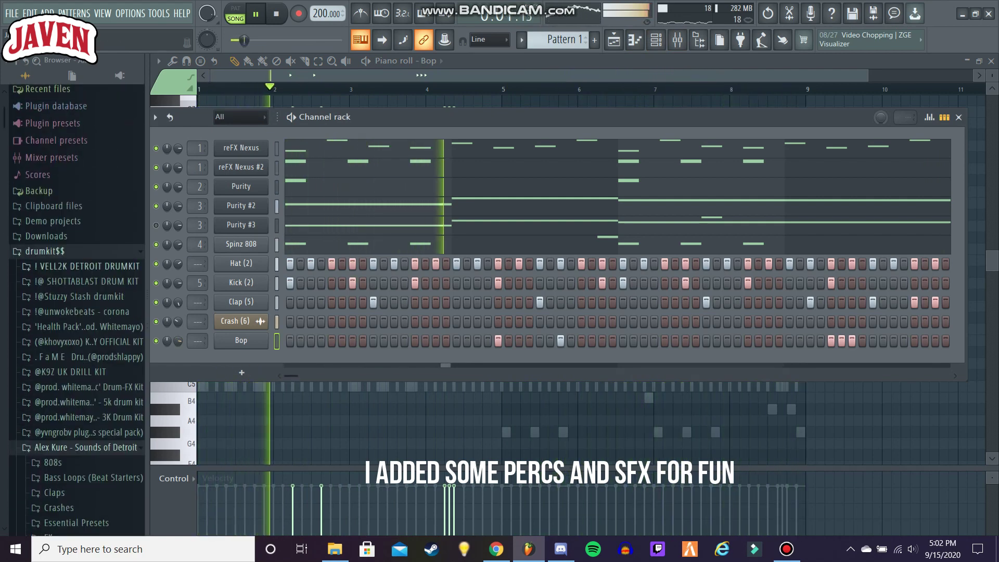
{"action": "scroll", "coordinate": [77, 307], "scroll_direction": "down", "scroll_amount": 12}
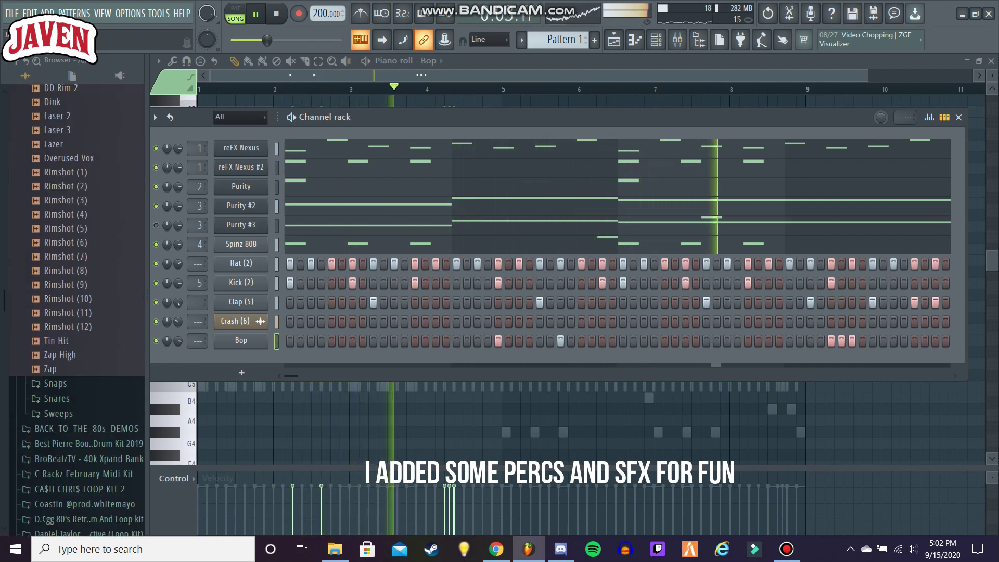
{"action": "scroll", "coordinate": [77, 312], "scroll_direction": "up", "scroll_amount": 8}
{"action": "key", "text": "space"}
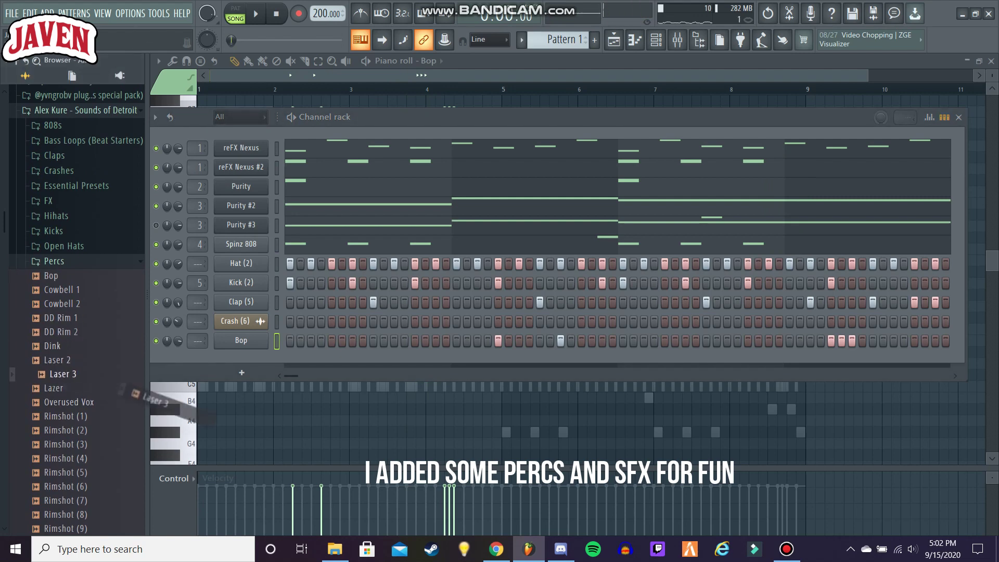
{"action": "left_click_drag", "start_coordinate": [217, 386], "coordinate": [219, 382]}
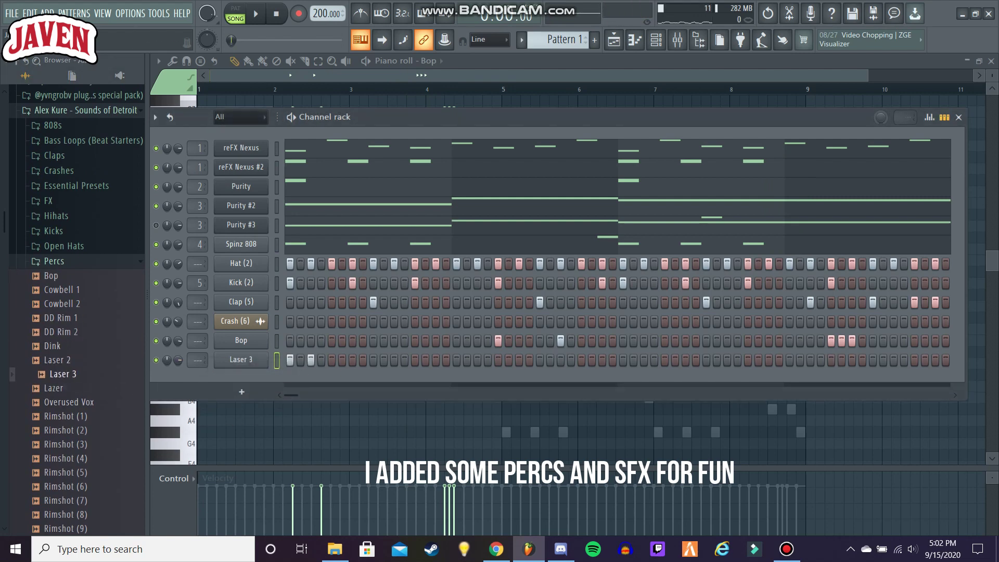
Step: Add Laser 3 hits on steps 5 and 7, and boost the channel's levels-adjustment volume to about 6.1 dB during playback
{"action": "key", "text": "space"}
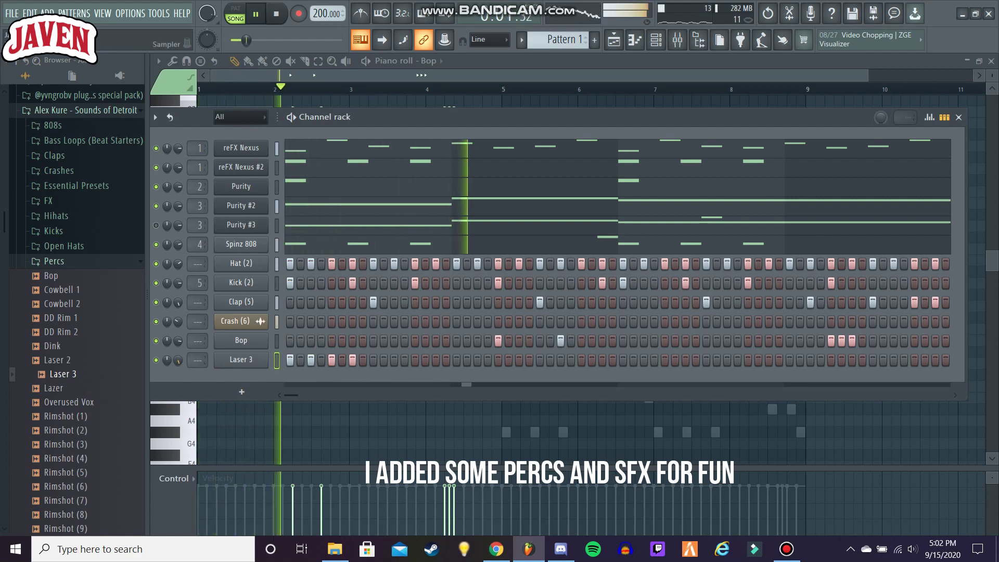
{"action": "left_click", "coordinate": [241, 360]}
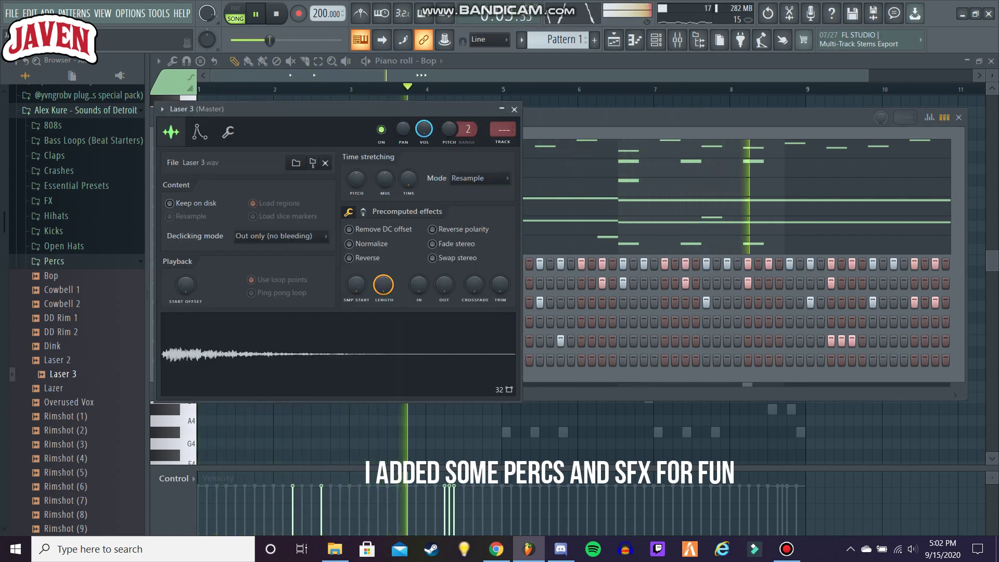
{"action": "left_click", "coordinate": [228, 133]}
{"action": "left_click_drag", "start_coordinate": [205, 180], "coordinate": [205, 169]}
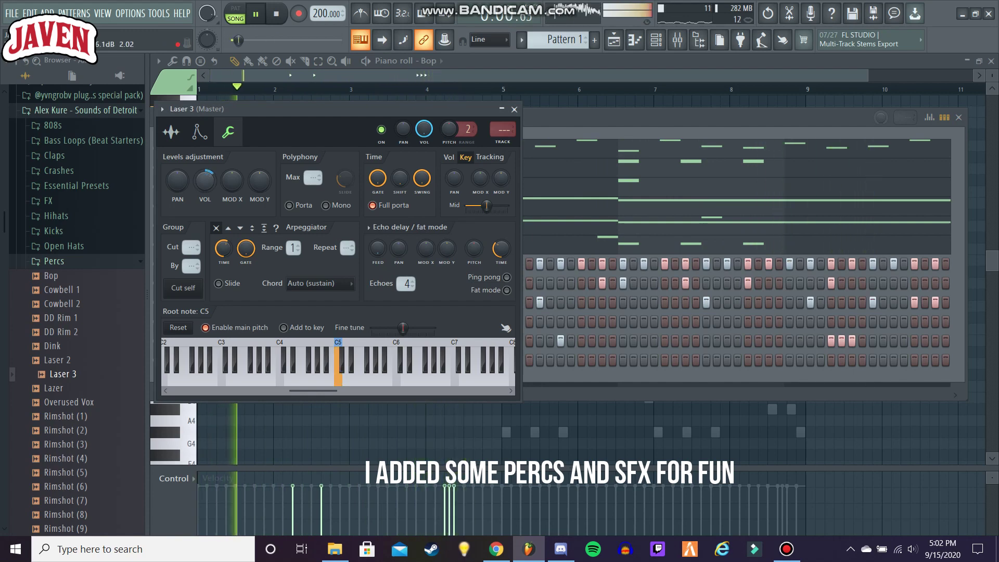
{"action": "key", "text": "Escape"}
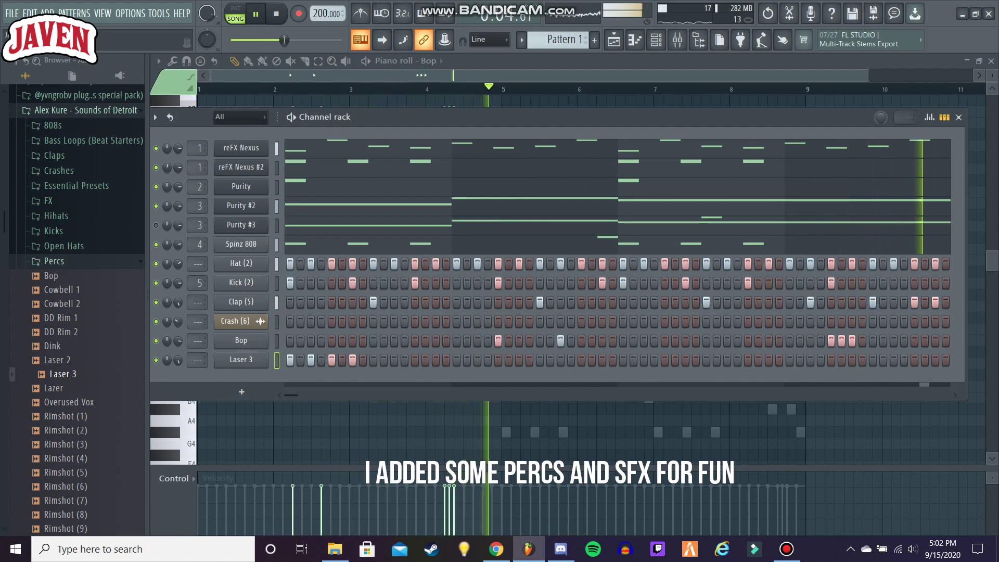
Step: Check the Spinz 808 notes in the piano roll and slightly lower the Kick (2) channel's volume
{"action": "scroll", "coordinate": [77, 312], "scroll_direction": "down", "scroll_amount": 10}
{"action": "scroll", "coordinate": [78, 307], "scroll_direction": "down", "scroll_amount": 2}
{"action": "scroll", "coordinate": [78, 307], "scroll_direction": "up", "scroll_amount": 4}
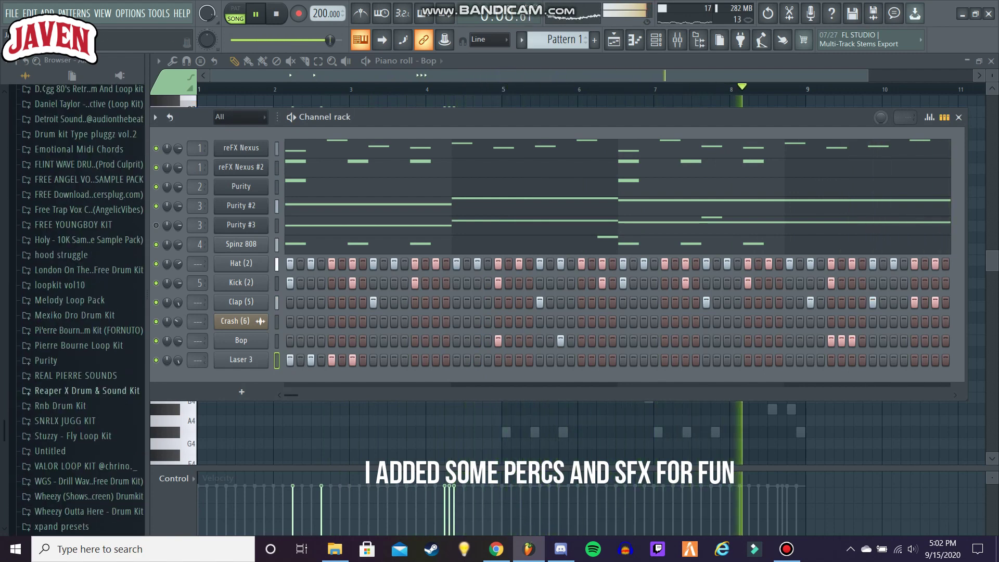
{"action": "left_click", "coordinate": [416, 245]}
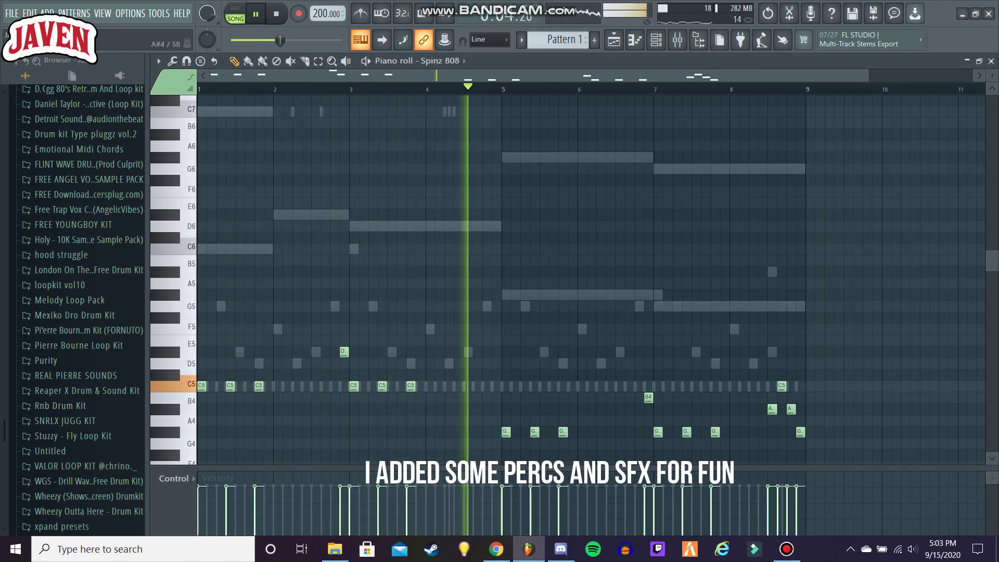
{"action": "key", "text": "F6"}
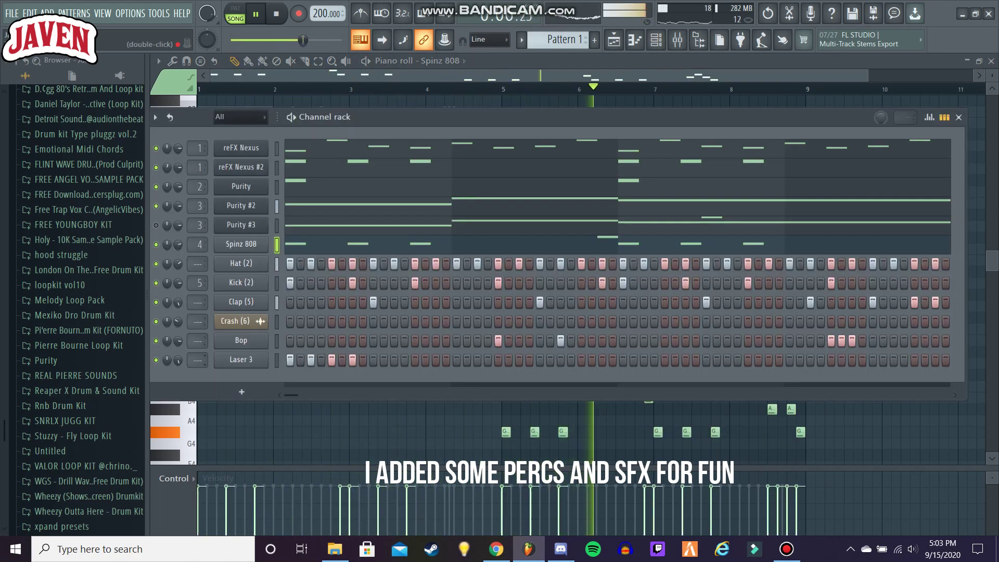
{"action": "left_click_drag", "start_coordinate": [178, 283], "coordinate": [178, 289]}
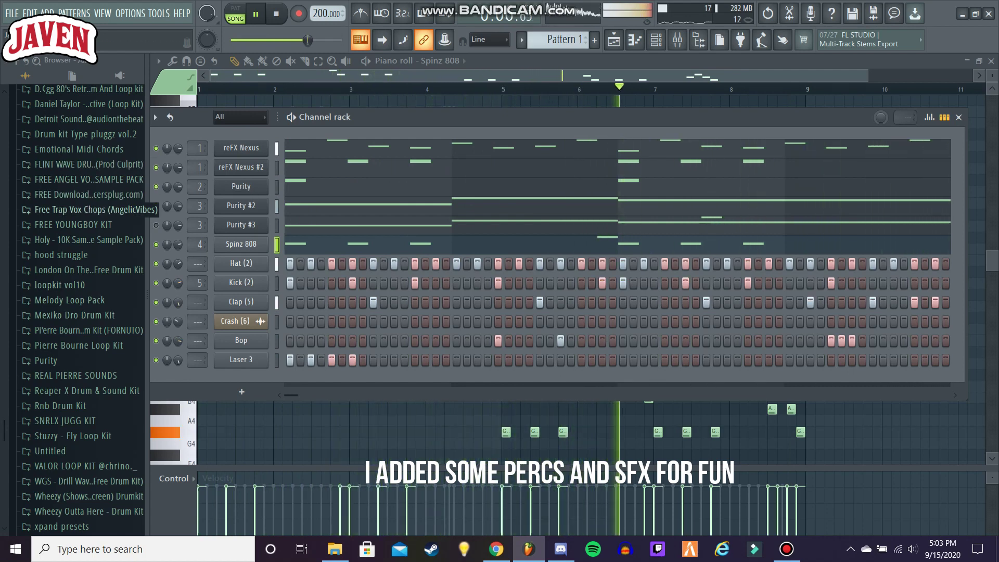
{"action": "scroll", "coordinate": [78, 260], "scroll_direction": "up", "scroll_amount": 4}
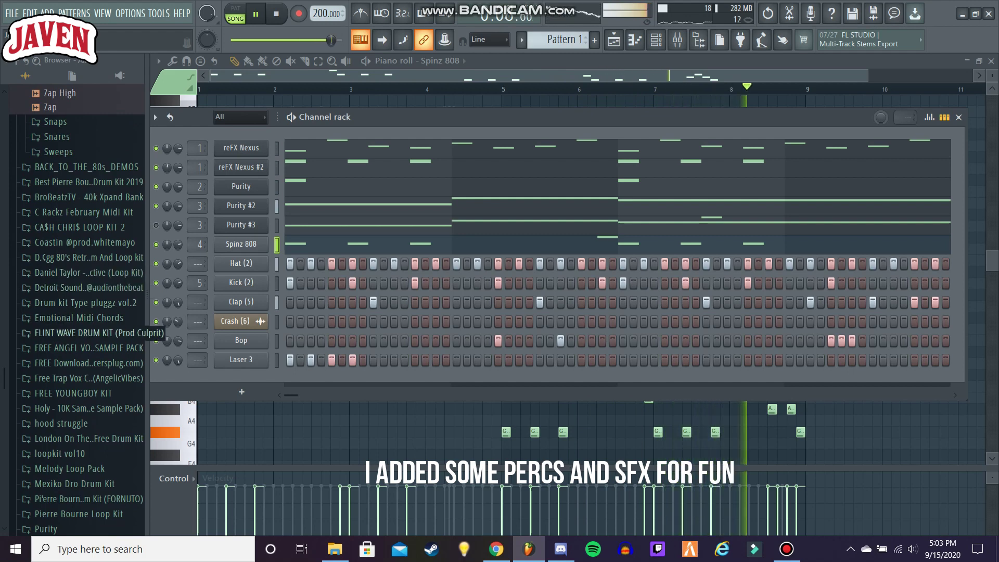
{"action": "key", "text": "space"}
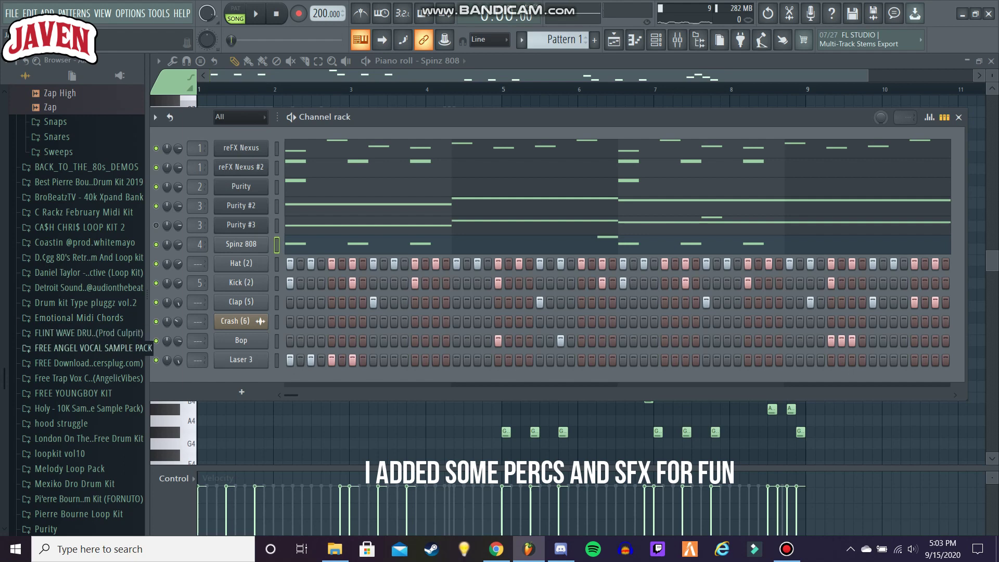
{"action": "scroll", "coordinate": [78, 348], "scroll_direction": "up", "scroll_amount": 2}
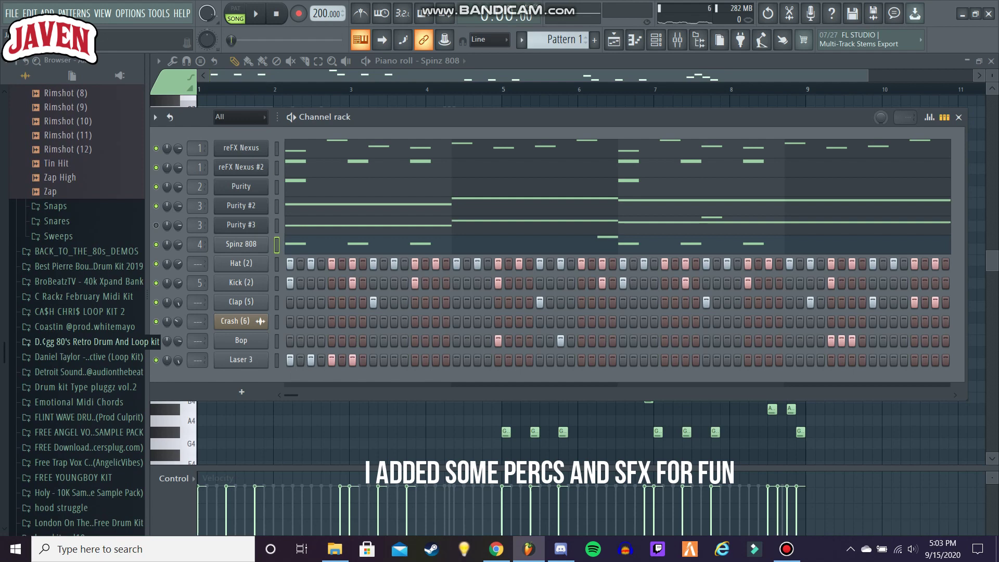
{"action": "left_click", "coordinate": [85, 327]}
{"action": "left_click", "coordinate": [84, 327]}
{"action": "scroll", "coordinate": [84, 328], "scroll_direction": "up", "scroll_amount": 4}
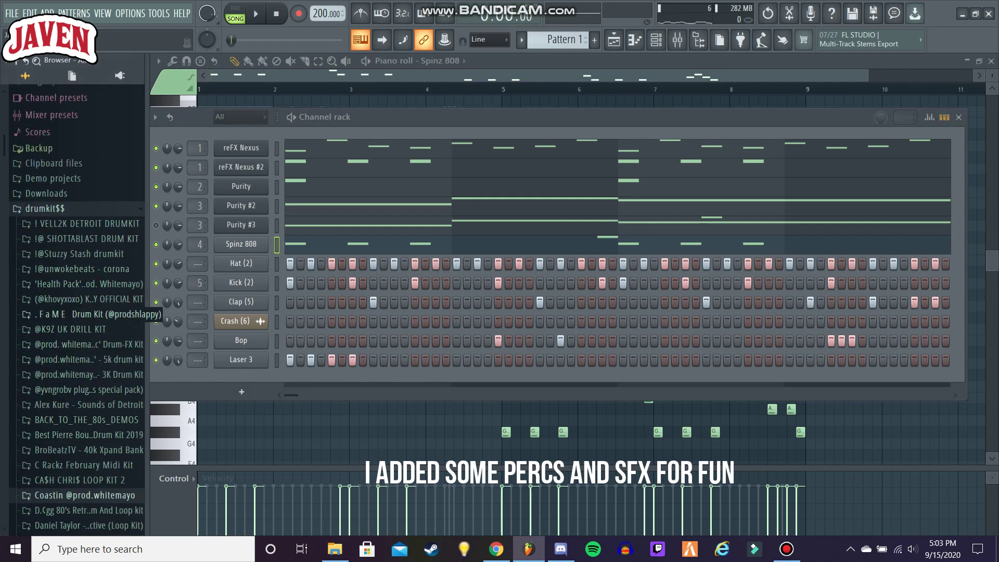
{"action": "left_click", "coordinate": [78, 254]}
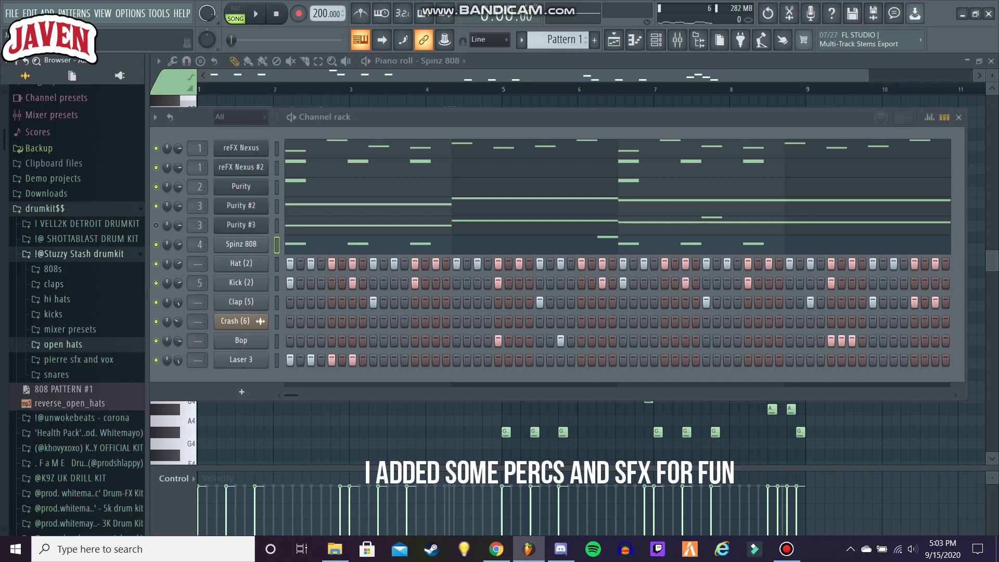
{"action": "left_click", "coordinate": [63, 344]}
{"action": "left_click", "coordinate": [86, 373]}
{"action": "left_click", "coordinate": [81, 387]}
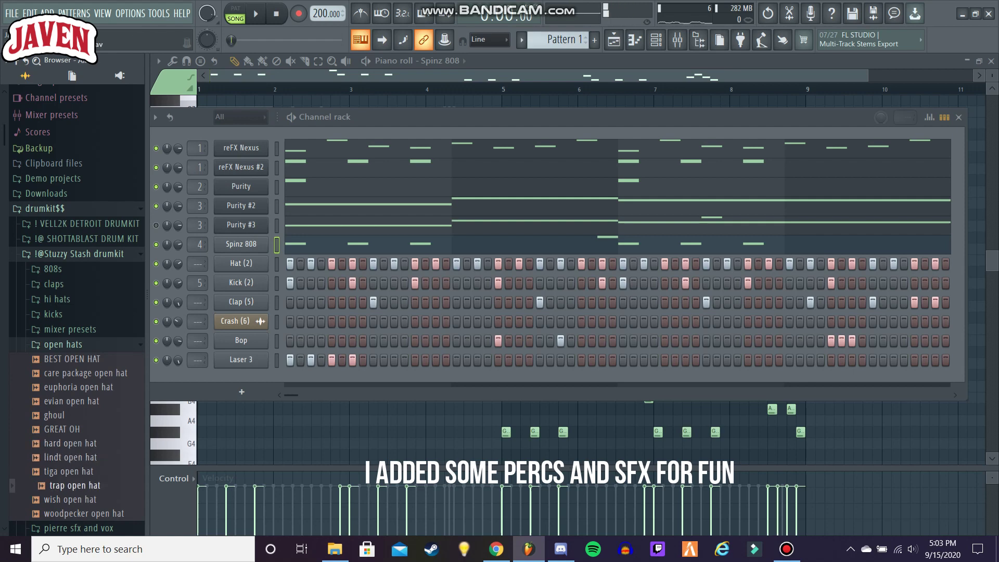
{"action": "left_click_drag", "start_coordinate": [214, 405], "coordinate": [213, 405]}
Step: Place trap open hat hits every 16 steps from step 5 through both halves of the pattern while the song plays
{"action": "key", "text": "space"}
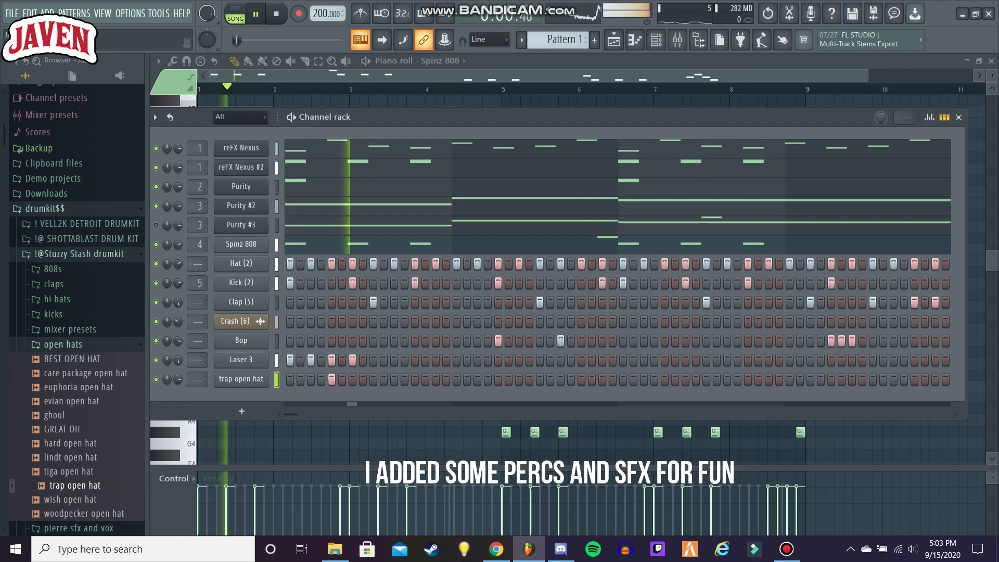
{"action": "left_click", "coordinate": [664, 379]}
{"action": "left_click", "coordinate": [831, 379]}
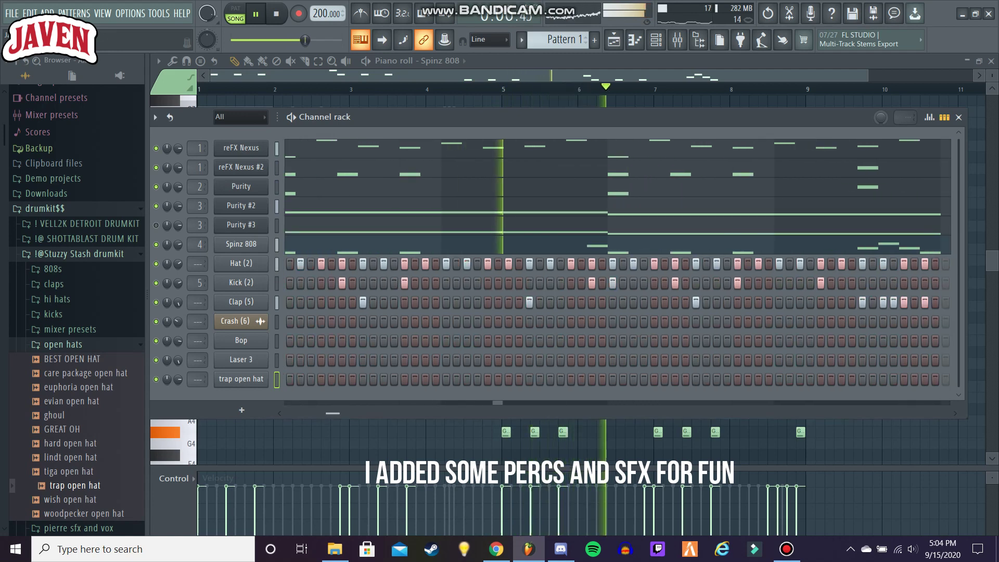
{"action": "key", "text": "space"}
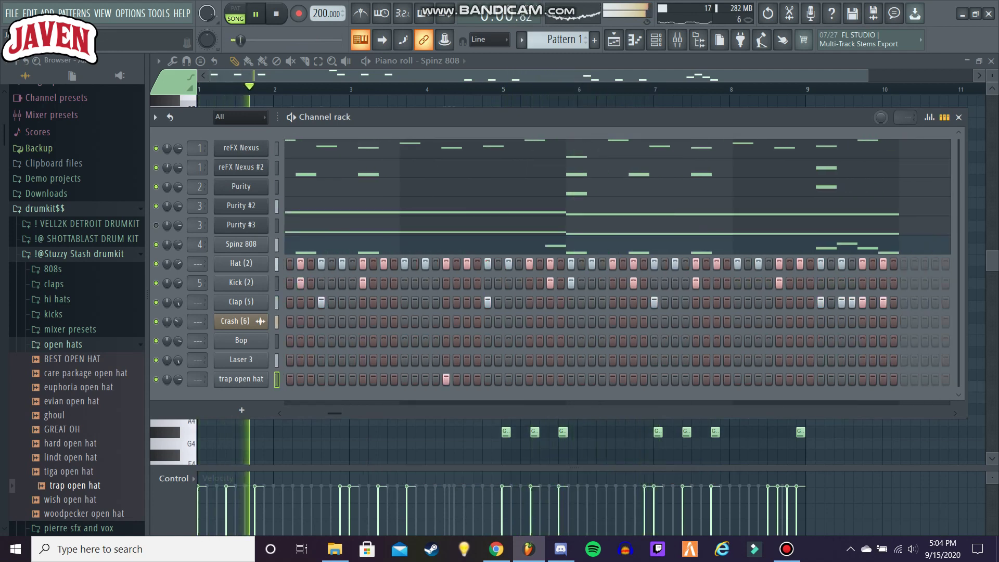
{"action": "left_click", "coordinate": [612, 379]}
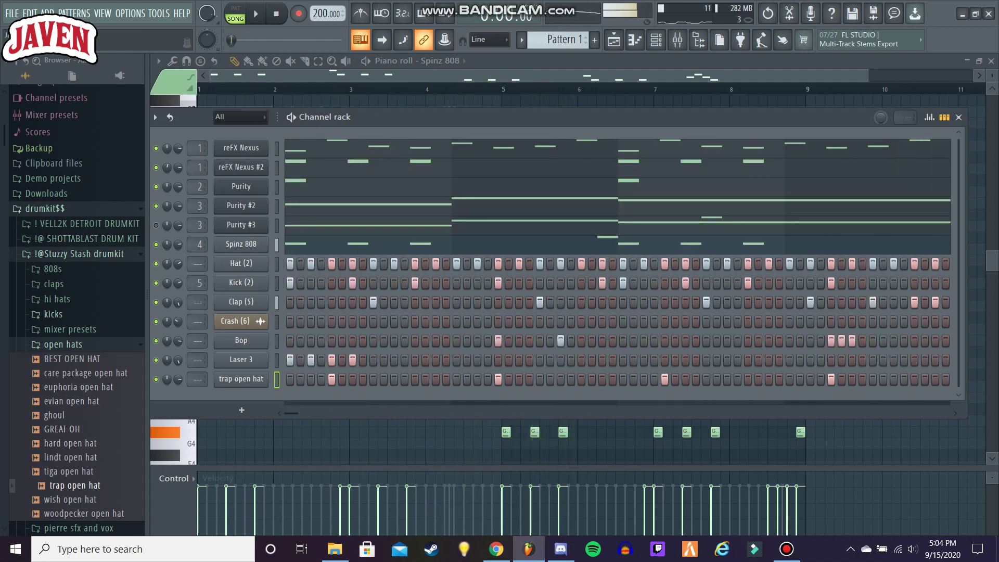
Step: Add the Laser sample from the hood struggle kit's percs folder as a new channel below trap open hat
{"action": "left_click", "coordinate": [63, 345]}
{"action": "scroll", "coordinate": [78, 389], "scroll_direction": "down", "scroll_amount": 9}
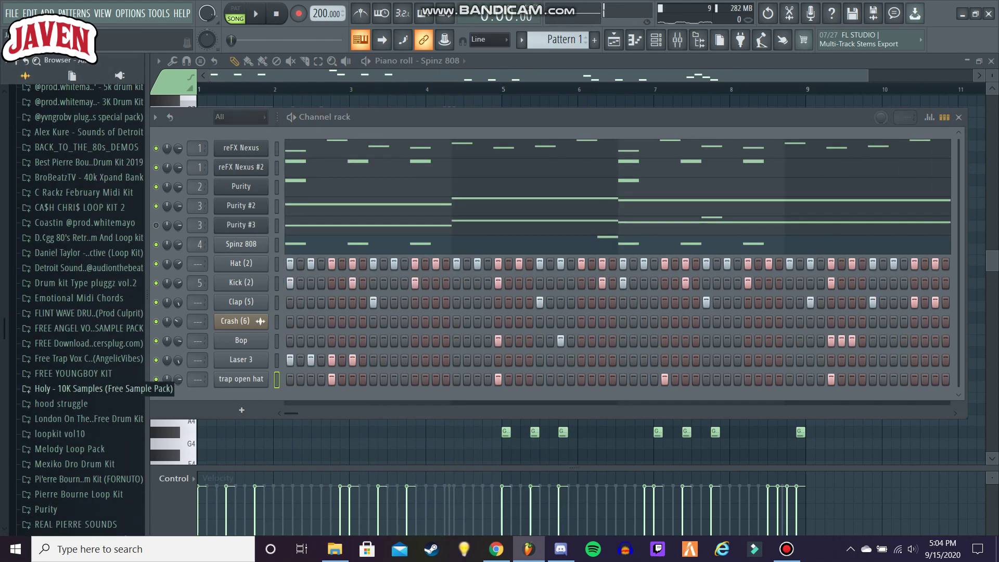
{"action": "scroll", "coordinate": [78, 312], "scroll_direction": "down", "scroll_amount": 3}
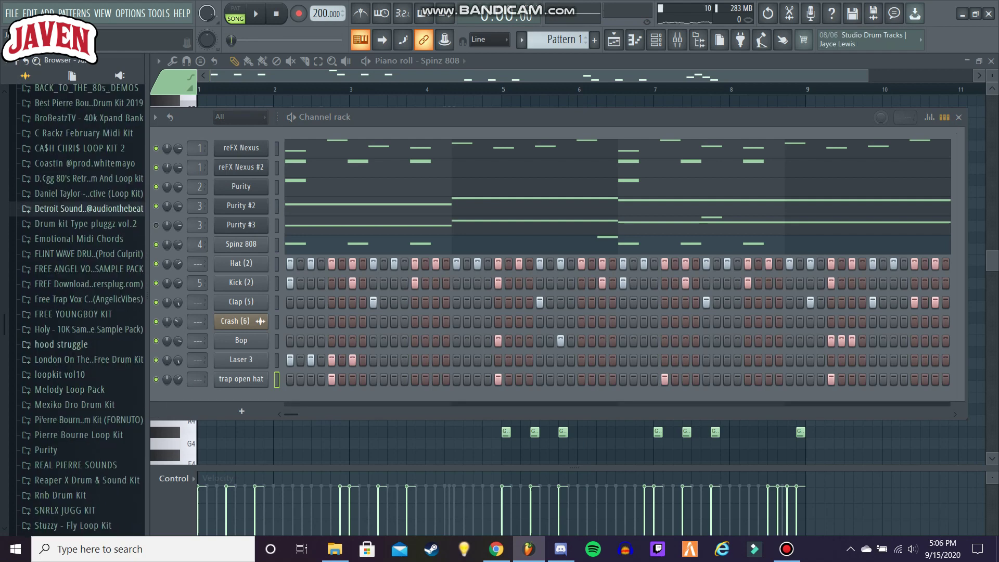
{"action": "left_click", "coordinate": [61, 344]}
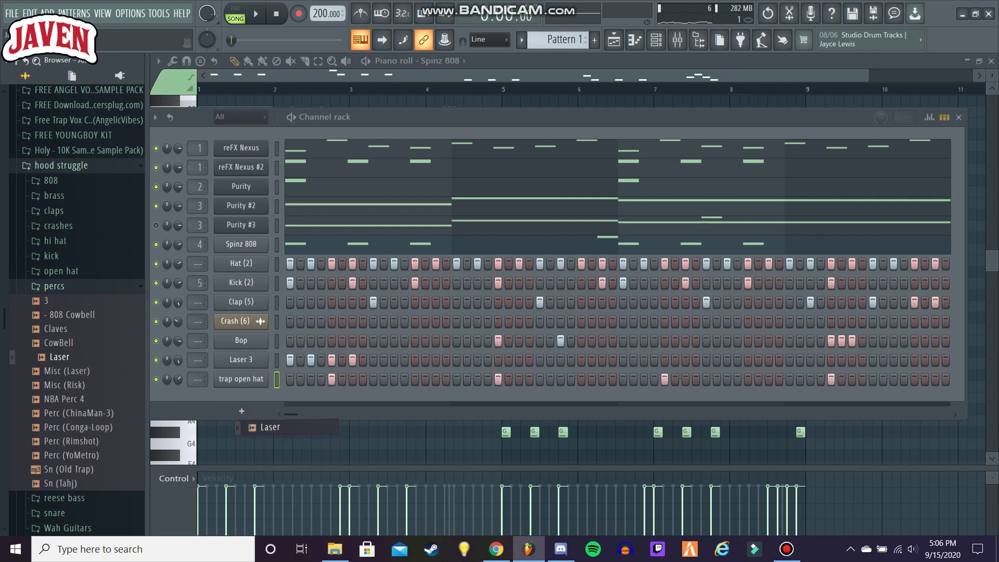
{"action": "left_click_drag", "start_coordinate": [253, 427], "coordinate": [250, 401]}
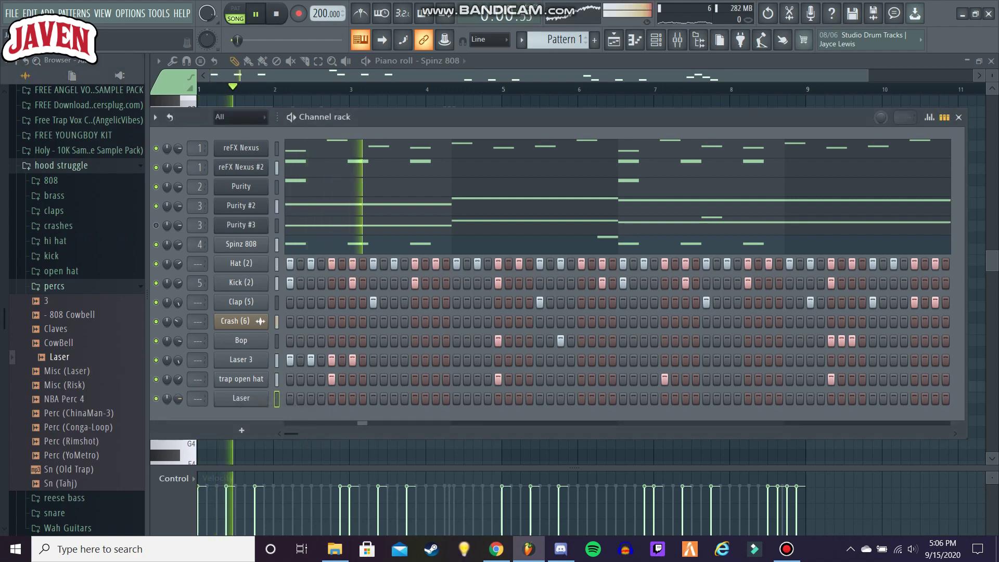
Step: Try Laser hits on steps 31 to 33 against the song and keep only the hit on step 33
{"action": "key", "text": "space"}
{"action": "key", "text": "space"}
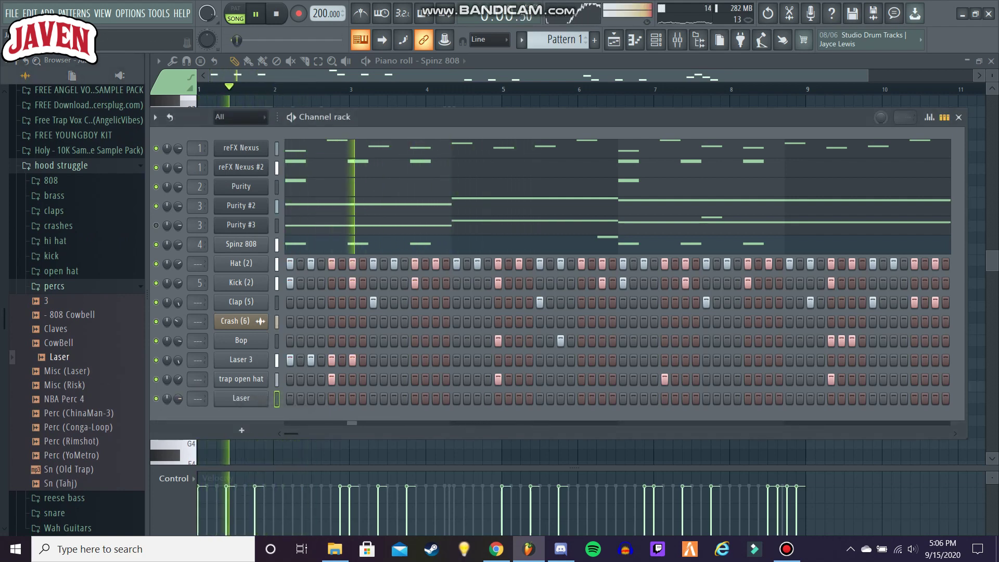
{"action": "left_click", "coordinate": [602, 399]}
{"action": "left_click", "coordinate": [612, 399]}
{"action": "key", "text": "space"}
{"action": "right_click", "coordinate": [613, 399]}
{"action": "key", "text": "space"}
{"action": "left_click", "coordinate": [623, 399]}
{"action": "left_click", "coordinate": [612, 399]}
{"action": "key", "text": "space"}
{"action": "right_click", "coordinate": [602, 399]}
{"action": "right_click", "coordinate": [613, 399]}
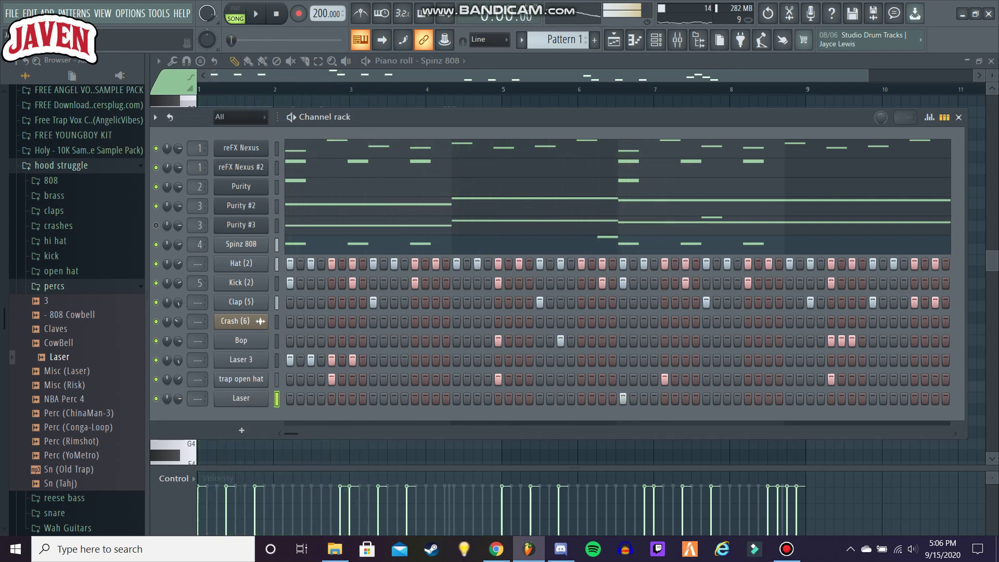
Step: Place Laser hits on steps 33, 35, 37 and 39 of the pattern's second half with the song playing
{"action": "key", "text": "space"}
{"action": "left_click", "coordinate": [623, 399]}
{"action": "left_click", "coordinate": [643, 399]}
{"action": "left_click", "coordinate": [664, 399]}
{"action": "left_click", "coordinate": [685, 399]}
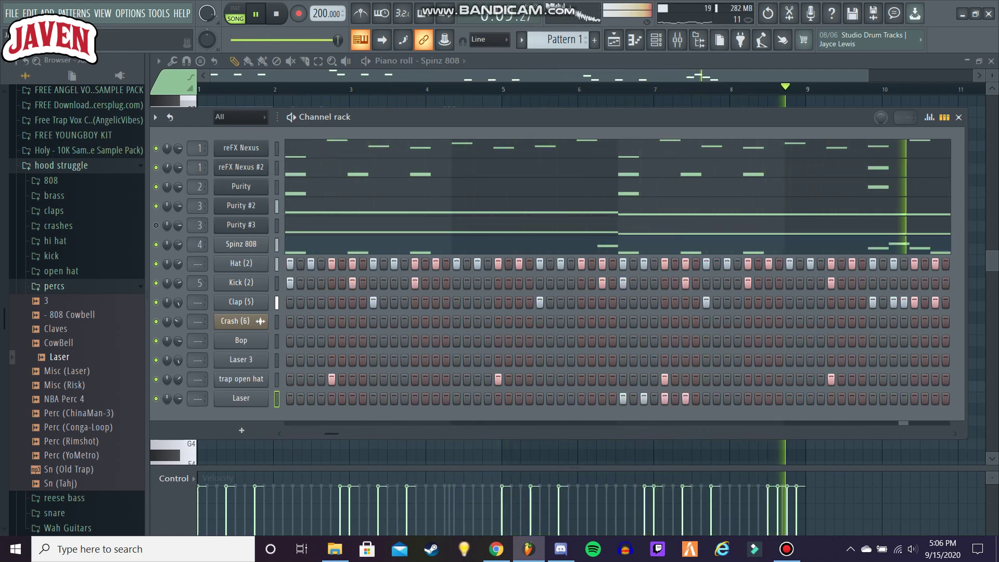
Step: Route the Laser channel to mixer Insert 6 and load Fruity Parametric EQ 2 in its first effect slot
{"action": "left_click_drag", "start_coordinate": [197, 398], "coordinate": [197, 394]}
{"action": "key", "text": "space"}
{"action": "key", "text": "F9"}
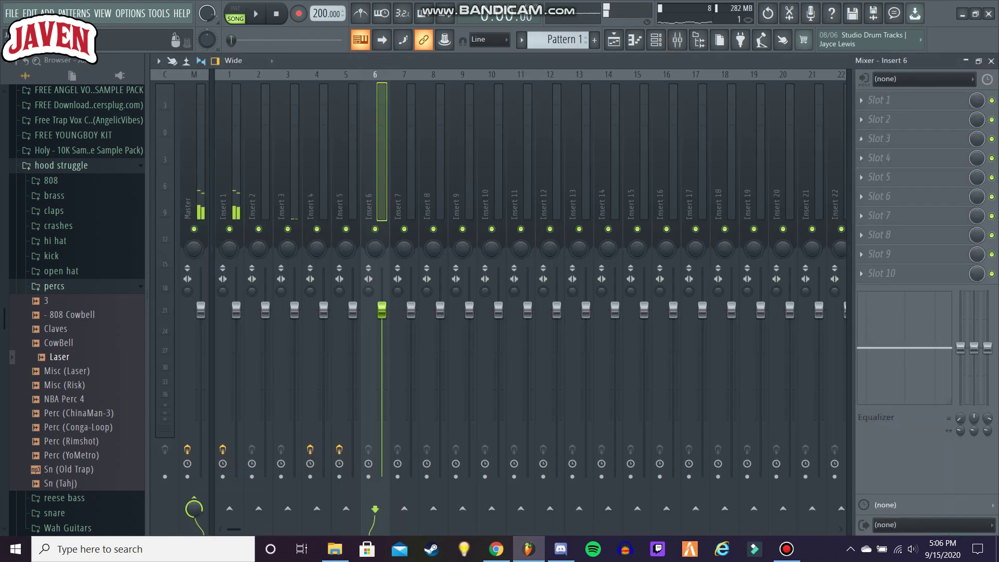
{"action": "left_click", "coordinate": [885, 100]}
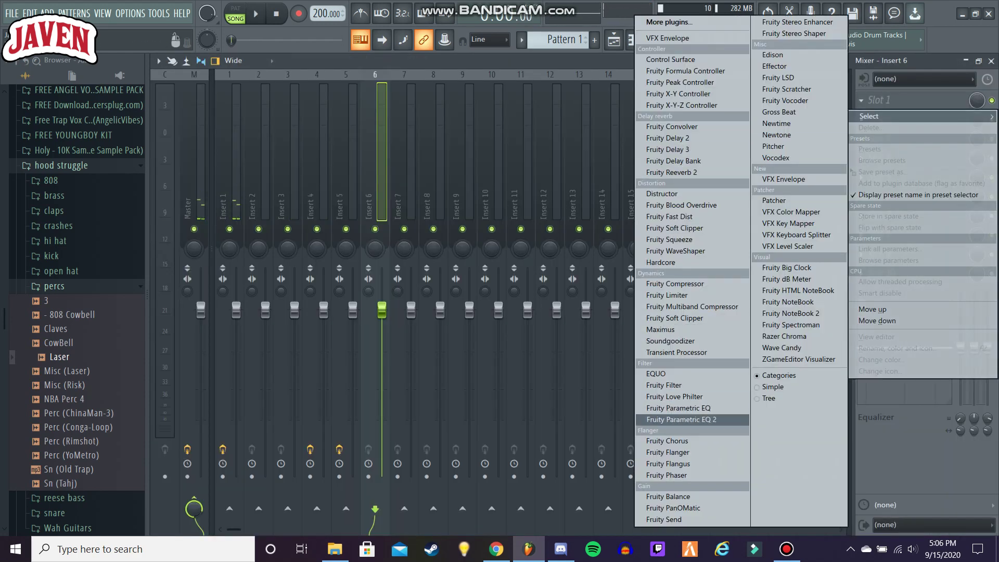
{"action": "left_click", "coordinate": [677, 420]}
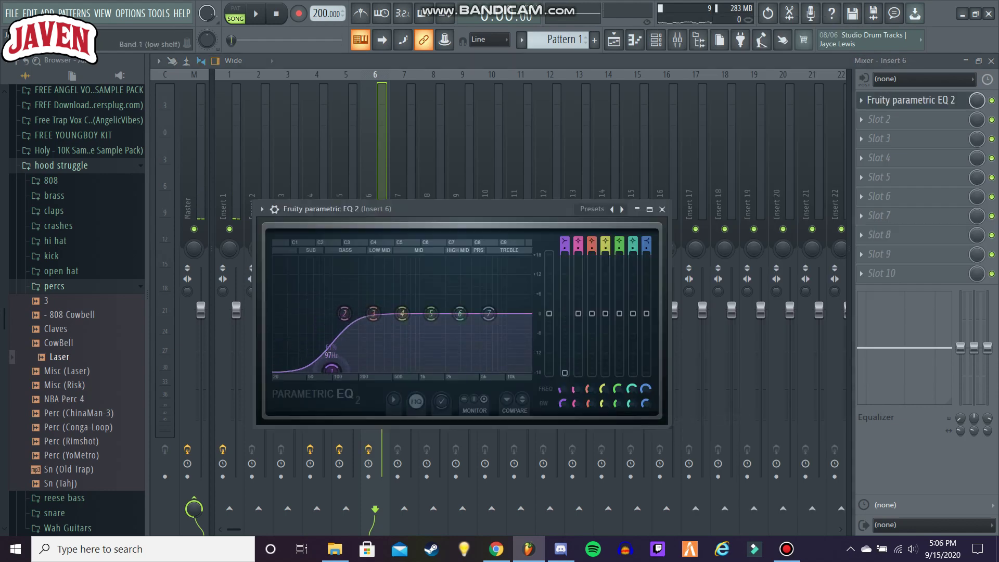
Step: Shape Insert 6's EQ during playback with a band 1 low cut, a band 7 high-shelf boost and band 6 nearly flat
{"action": "key", "text": "space"}
{"action": "left_click_drag", "start_coordinate": [459, 312], "coordinate": [460, 293]}
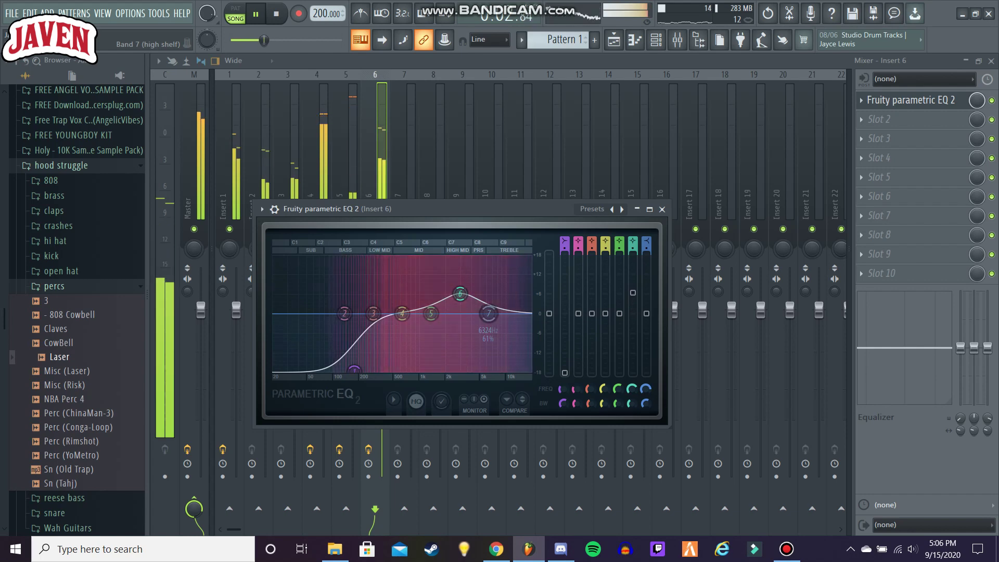
{"action": "left_click_drag", "start_coordinate": [488, 313], "coordinate": [461, 316]}
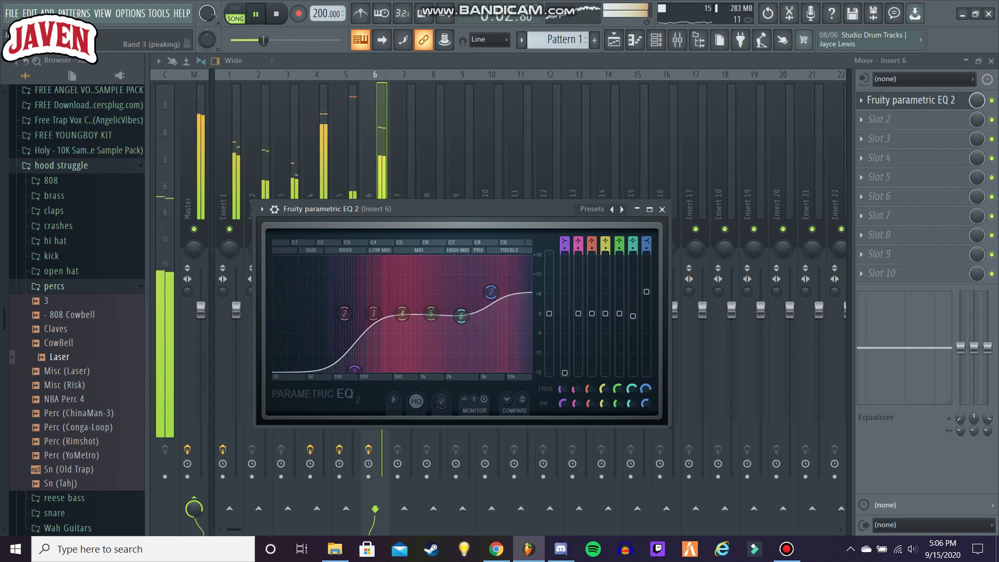